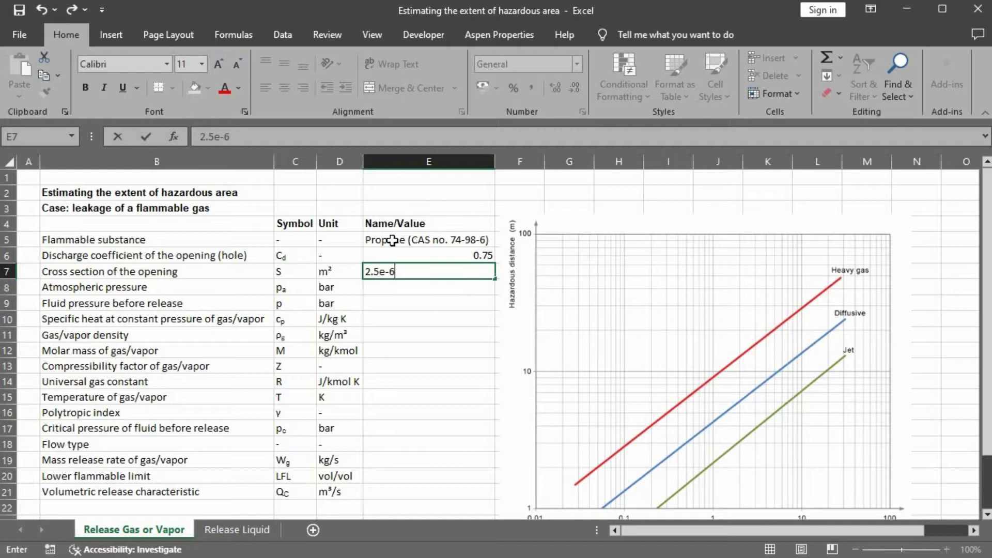
Enter 2.5e-6 m² as the opening's cross section and 1.01325 bar as the atmospheric pressure.
key(Return)
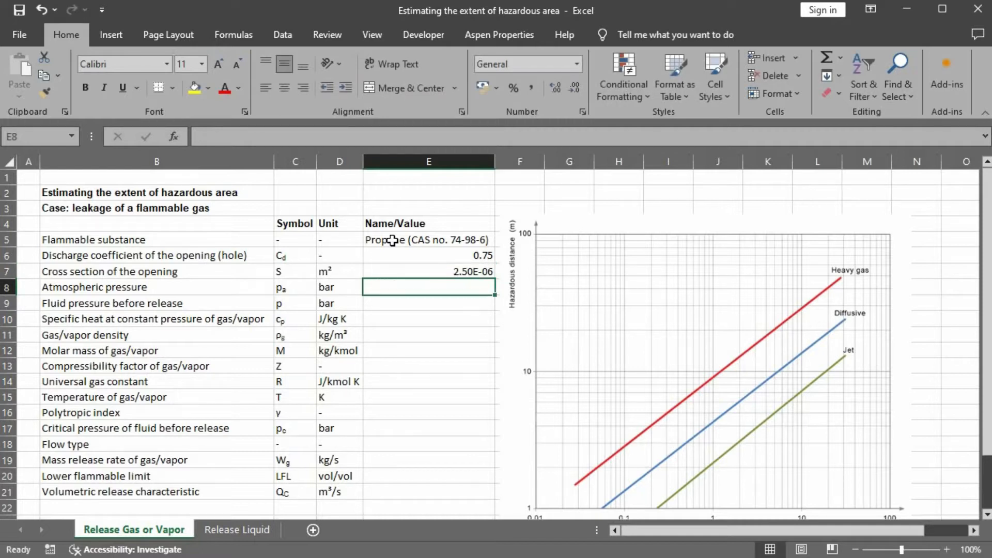
text(1)
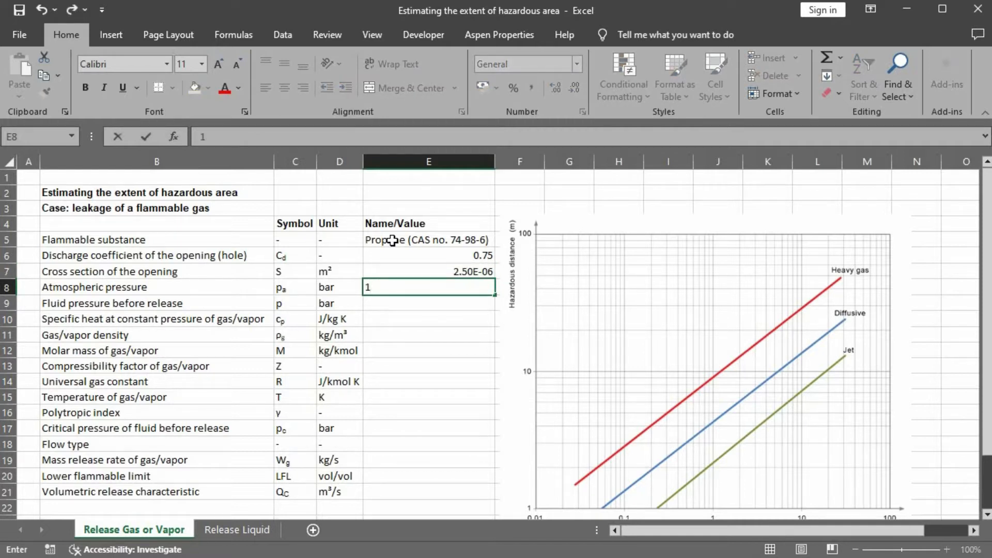
text(.01325)
key(Return)
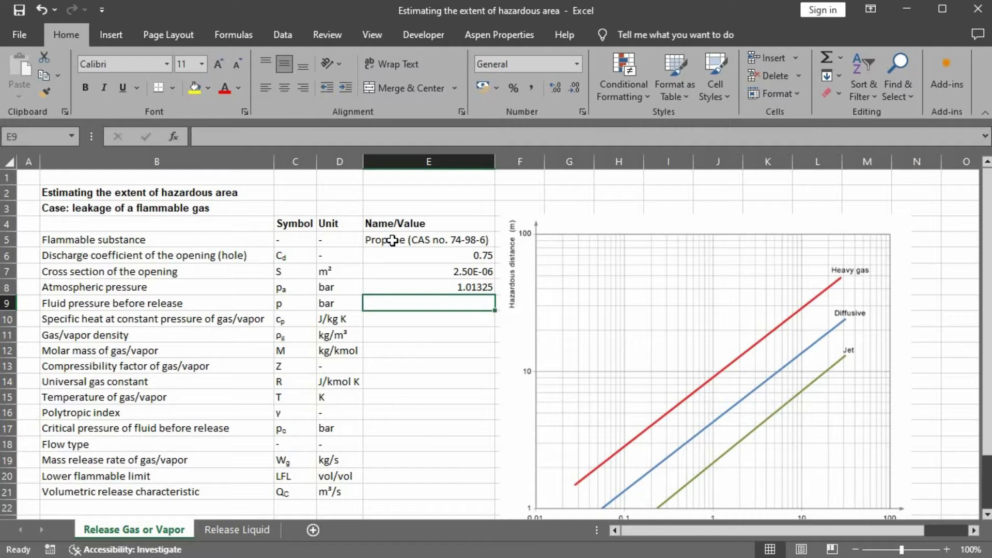
Set the fluid pressure before release to 10 bar and the specific heat at constant pressure to 1680 J/kg K.
text(10)
key(Return)
text(1)
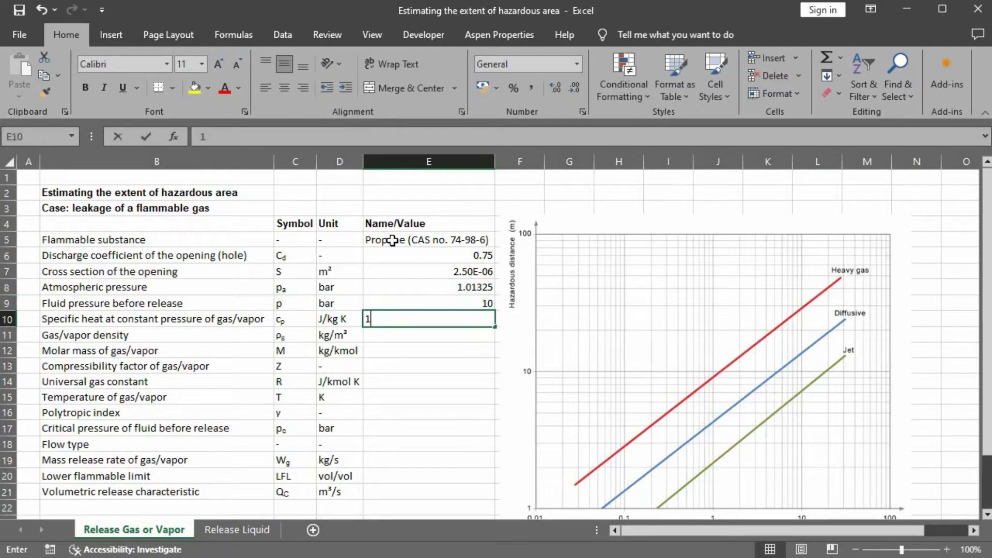
text(680)
key(Return)
Leave the gas density blank and enter a molar mass of 44.1 kg/kmol and a compressibility factor of 1.
click(448, 336)
key(Return)
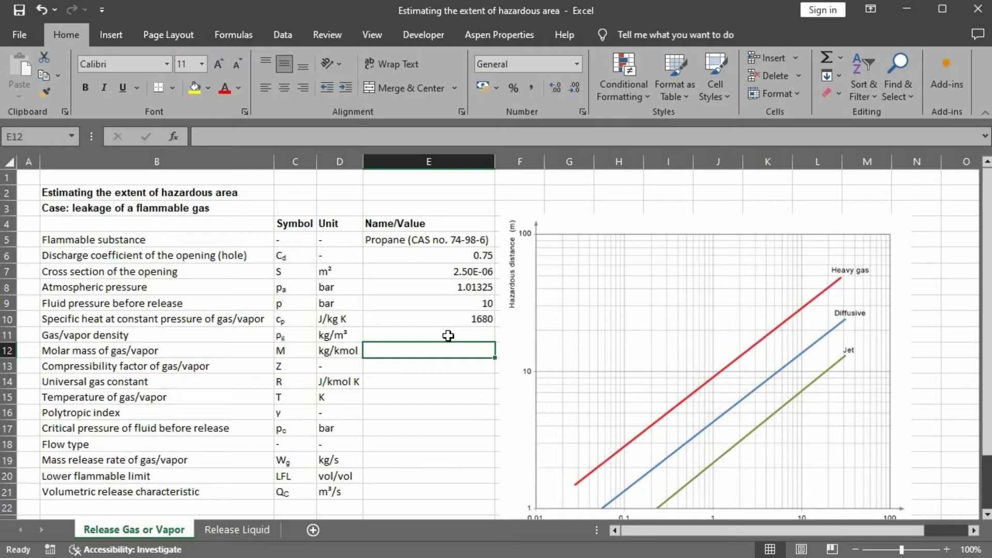
text(44.1)
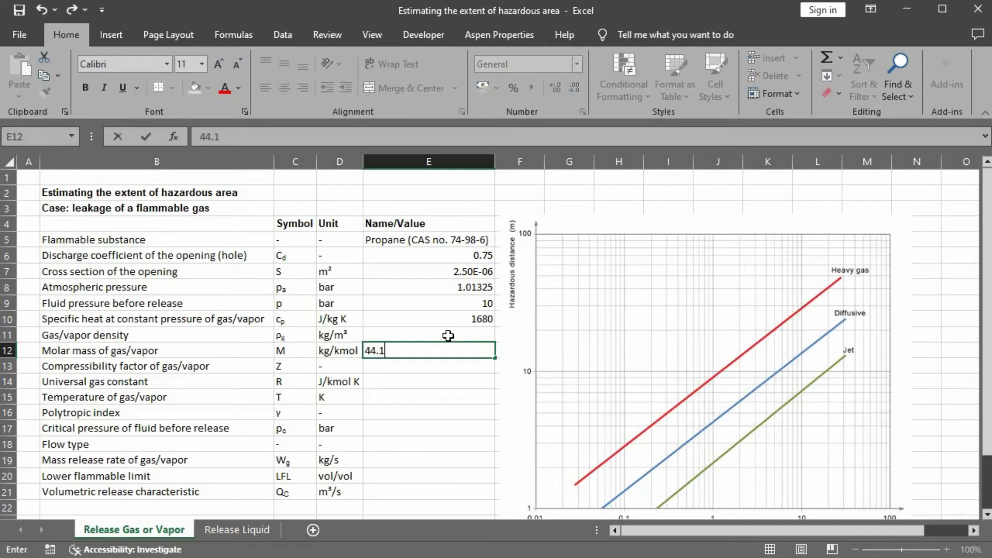
key(Return)
text(1)
key(Return)
Enter 8314.5 J/kmol K as the universal gas constant and 293.15 K as the gas temperature.
text(8)
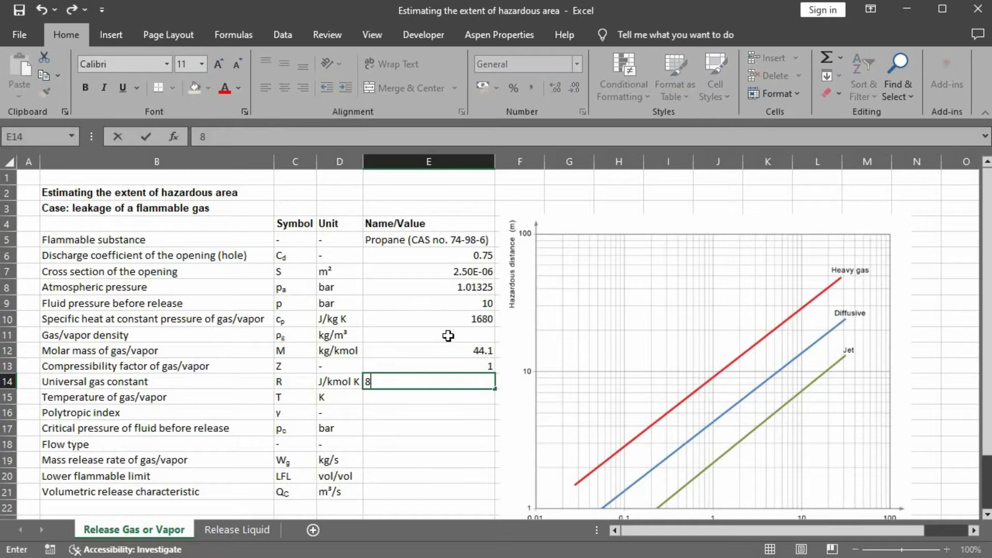
text(314.5)
key(Return)
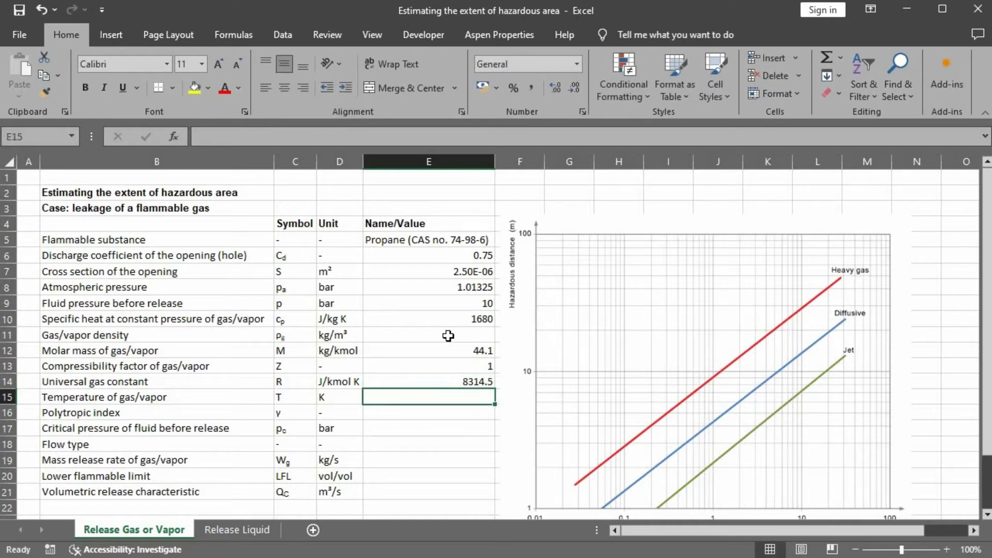
text(293.)
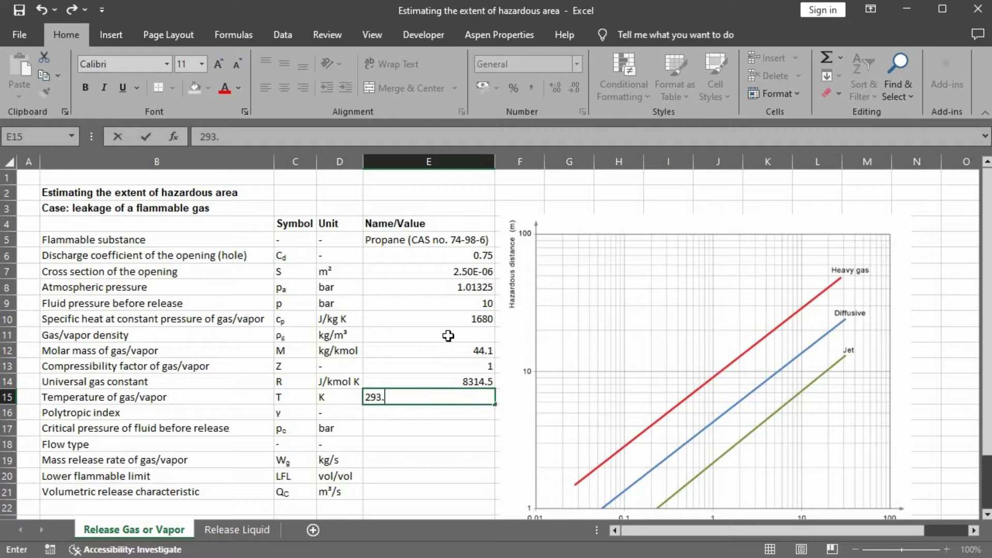
text(15)
key(Return)
Set the lower flammable limit in E20 to 0.017 vol/vol, leaving E16 to E19 blank.
key(Down)
key(Down)
key(Down)
key(Down)
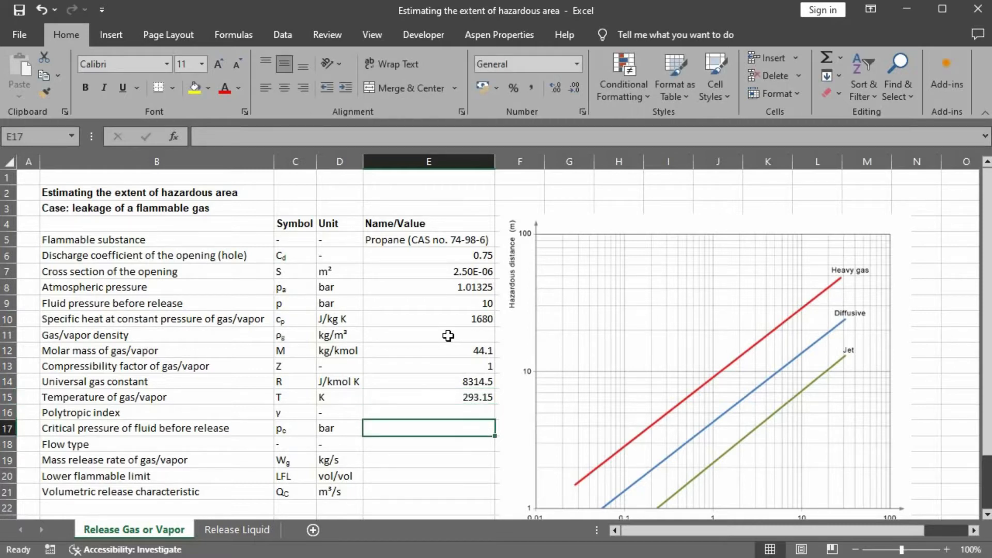
text(0)
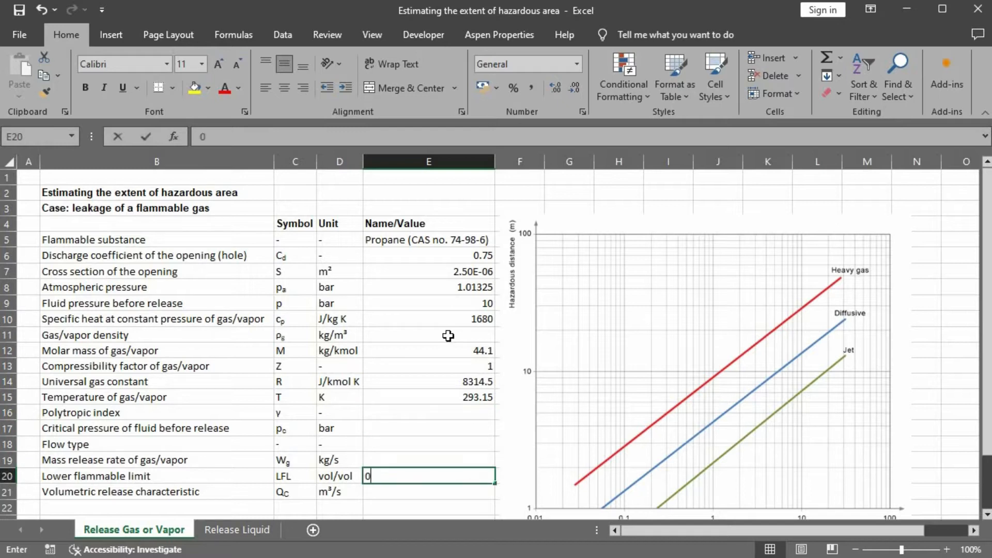
text(.017)
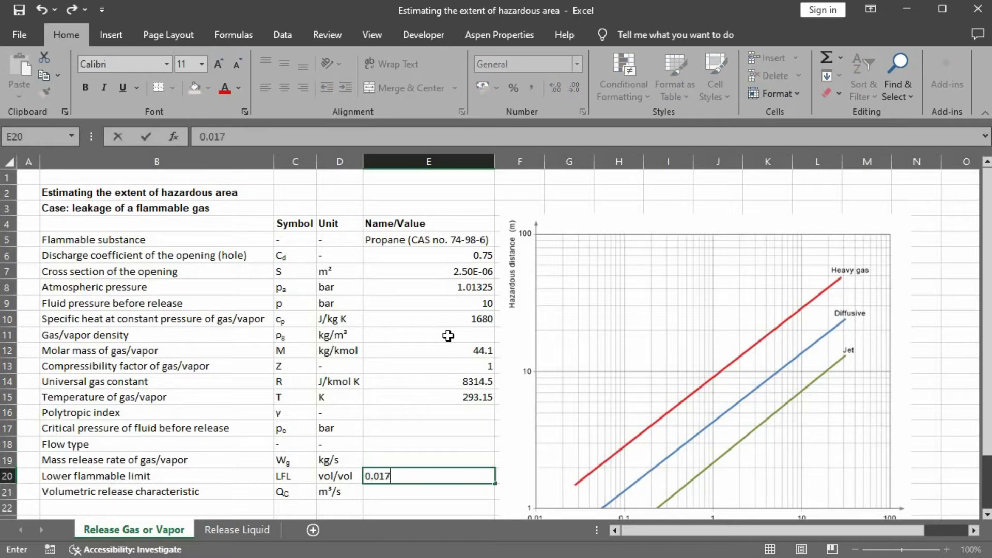
key(Return)
Fill the input cells E20, E5:E10 and E12:E15 with the standard green colour.
key(Up)
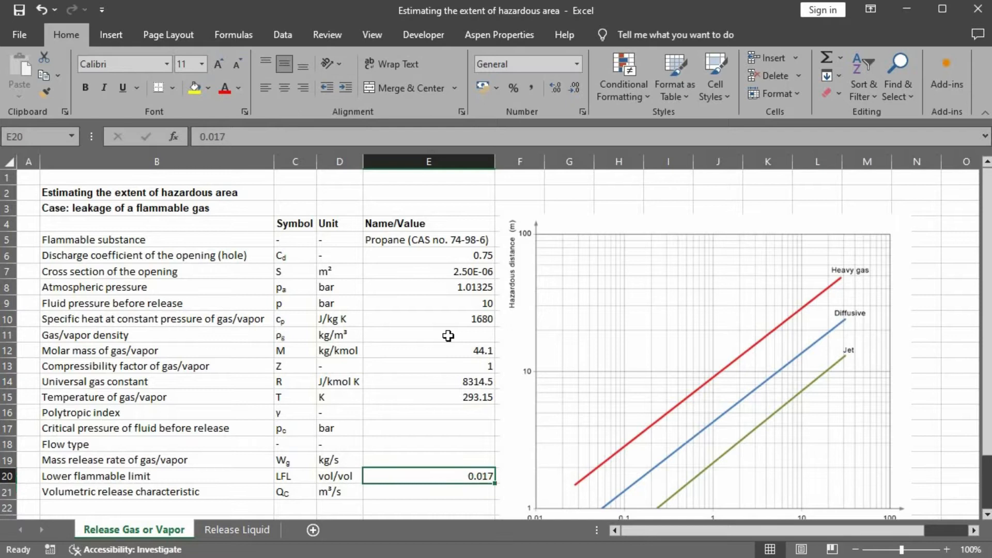
click(210, 90)
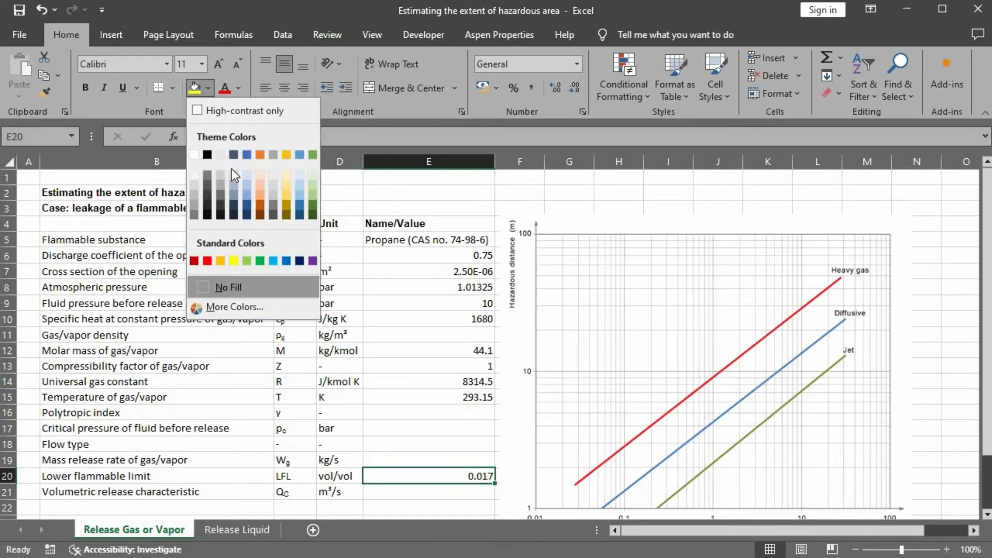
click(257, 259)
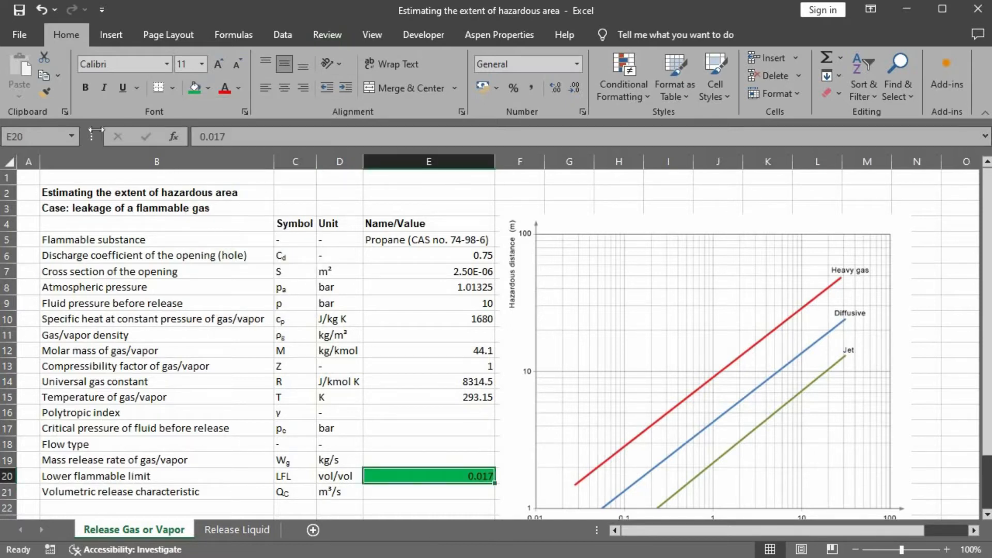
click(459, 257)
shift+click(465, 319)
drag(465, 239, 465, 319)
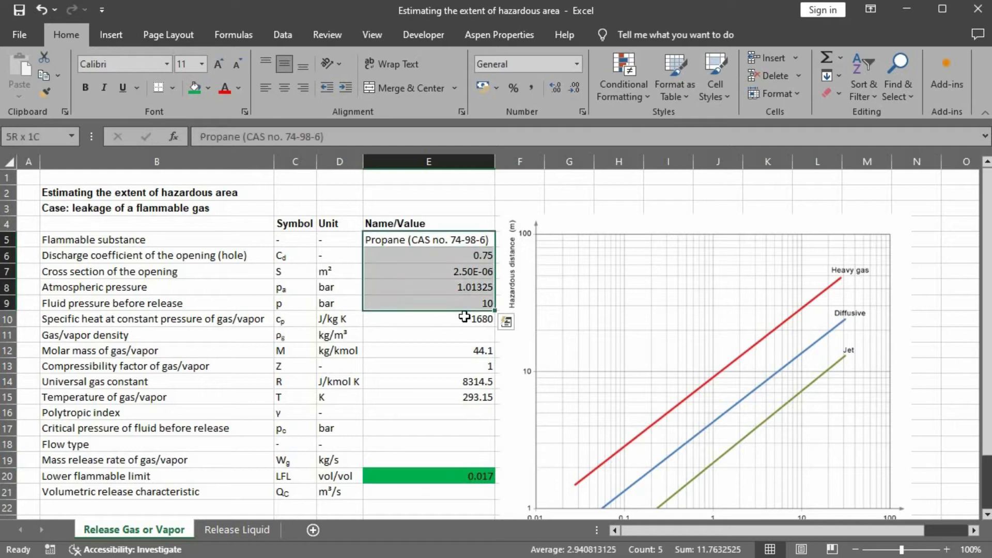
click(193, 91)
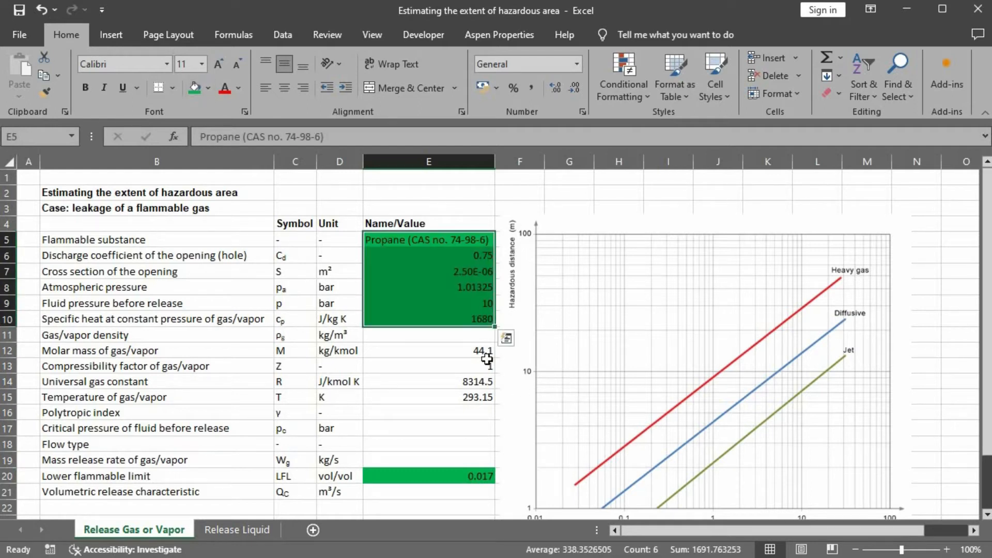
drag(476, 351, 470, 398)
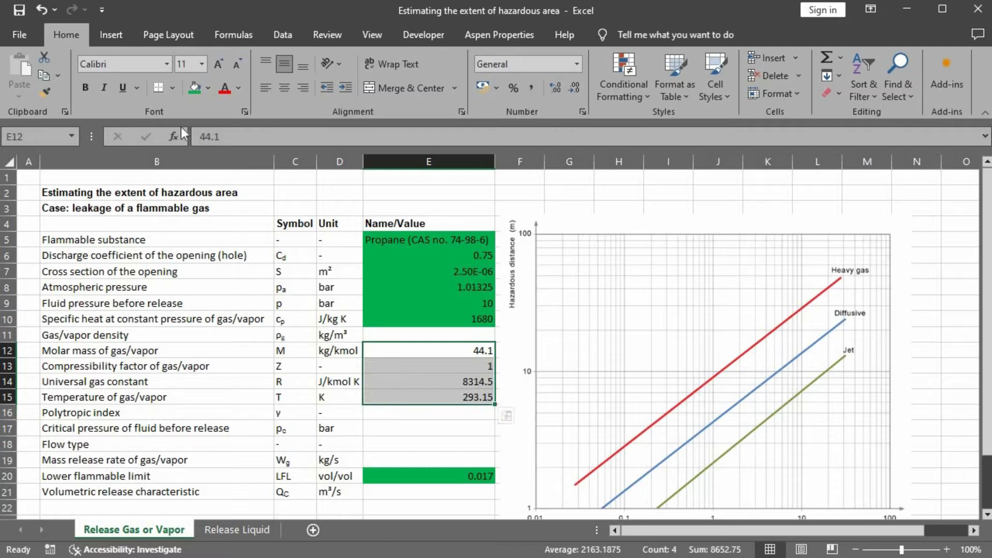
click(195, 86)
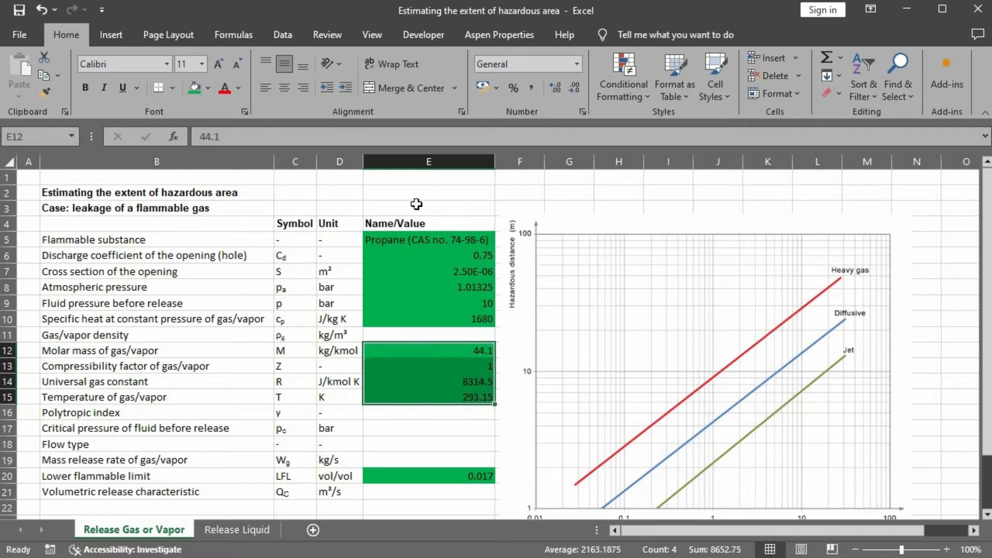
Fill the blank calculation cells E11, E16:E19 and E21 with yellow.
click(452, 334)
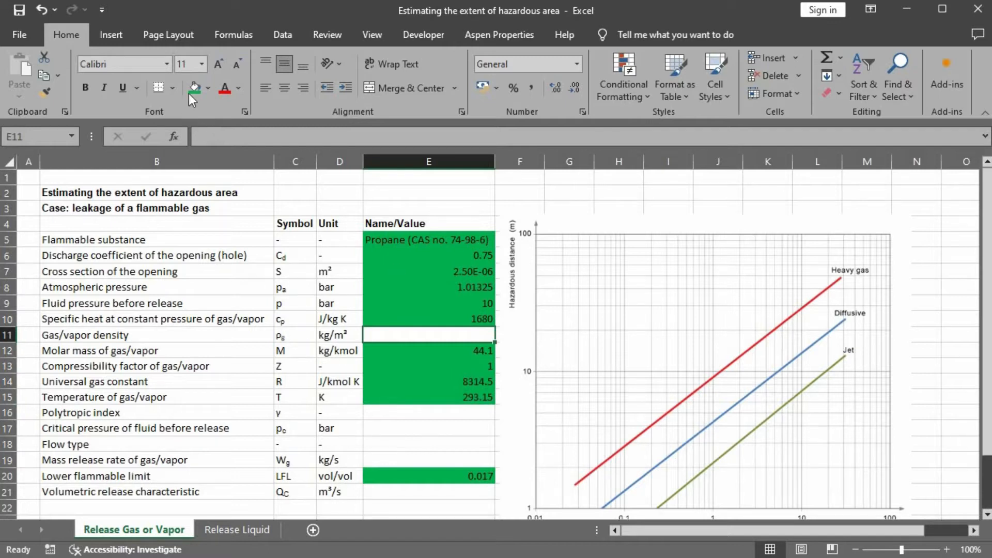
click(208, 89)
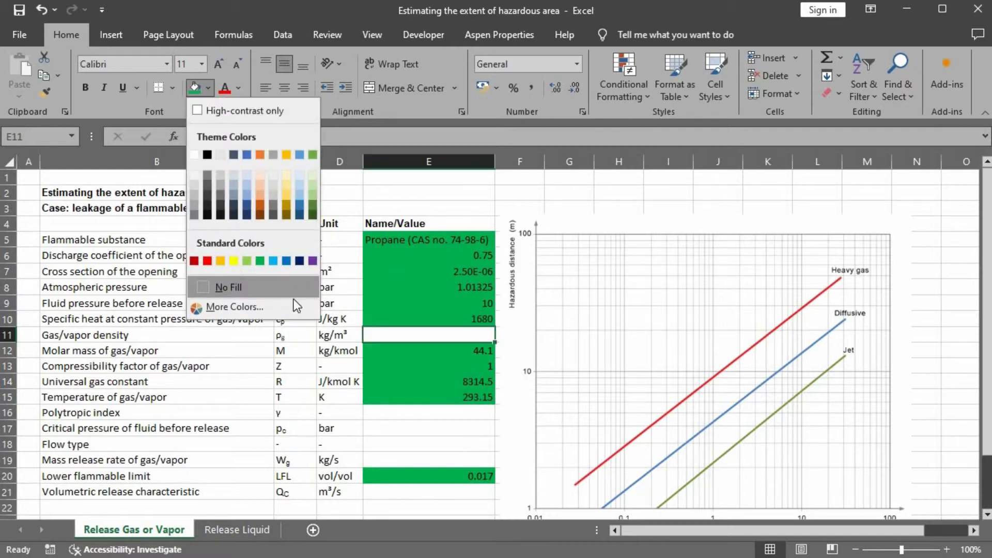
click(232, 261)
drag(432, 413, 429, 460)
click(194, 88)
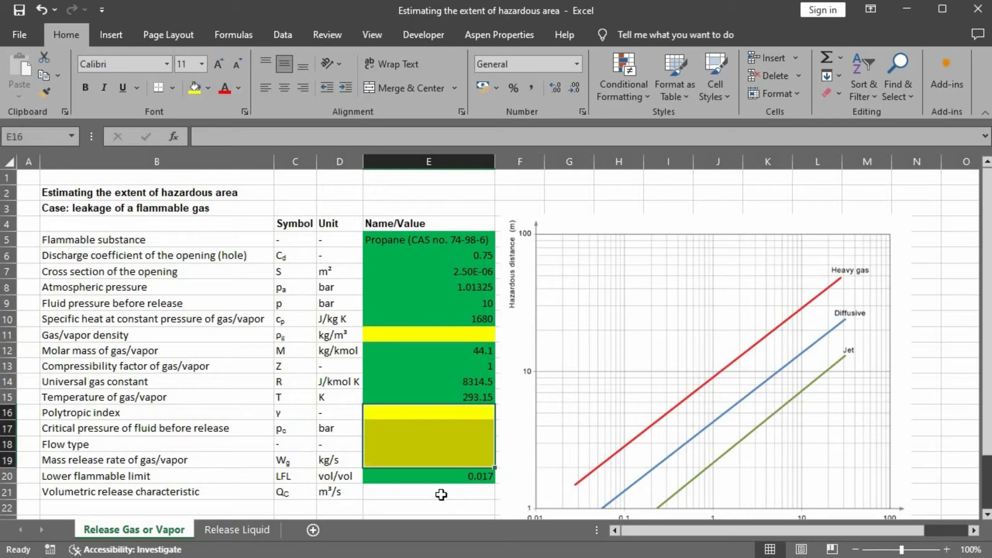
click(441, 494)
click(194, 88)
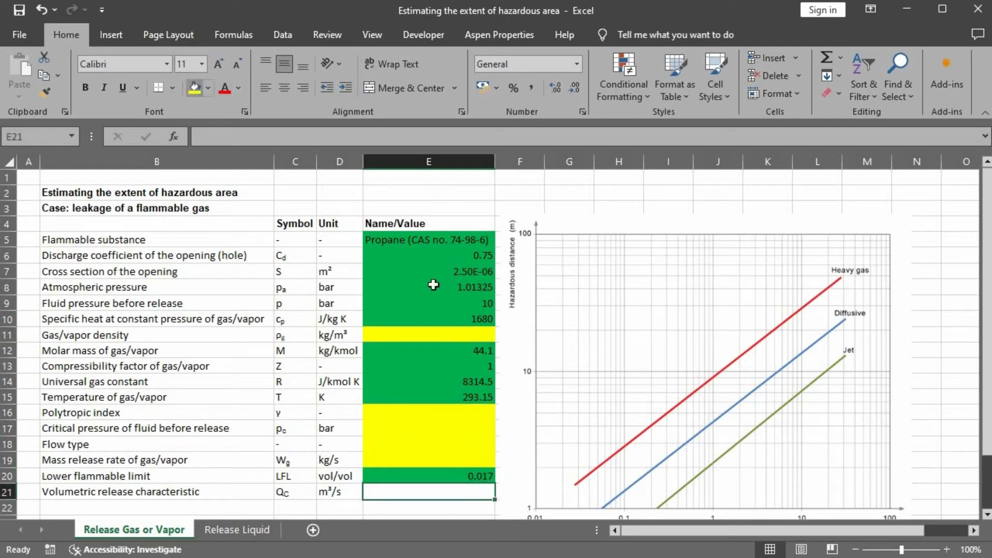
Calculate the gas density in E11 with the formula =E8*1e5*E12/E14/E15.
click(453, 335)
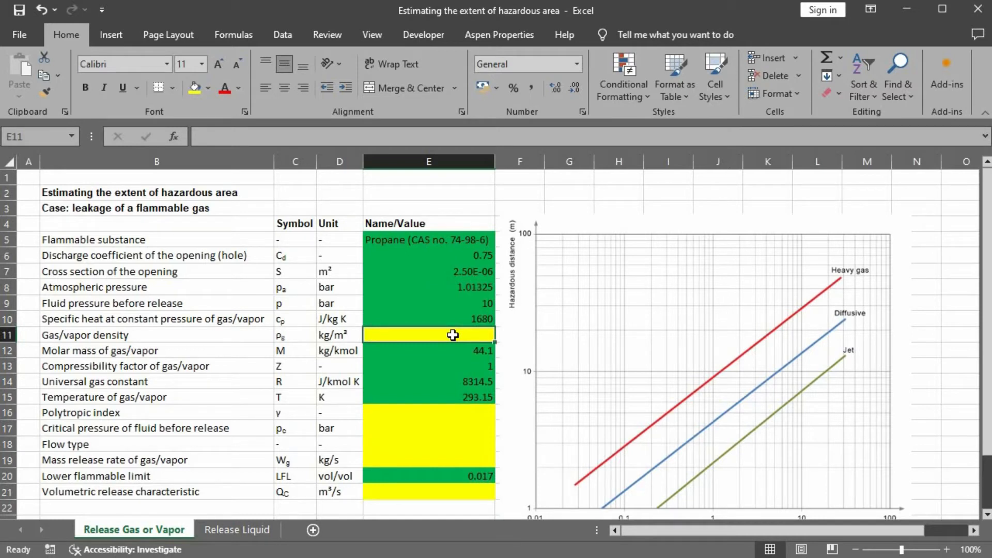
text(=)
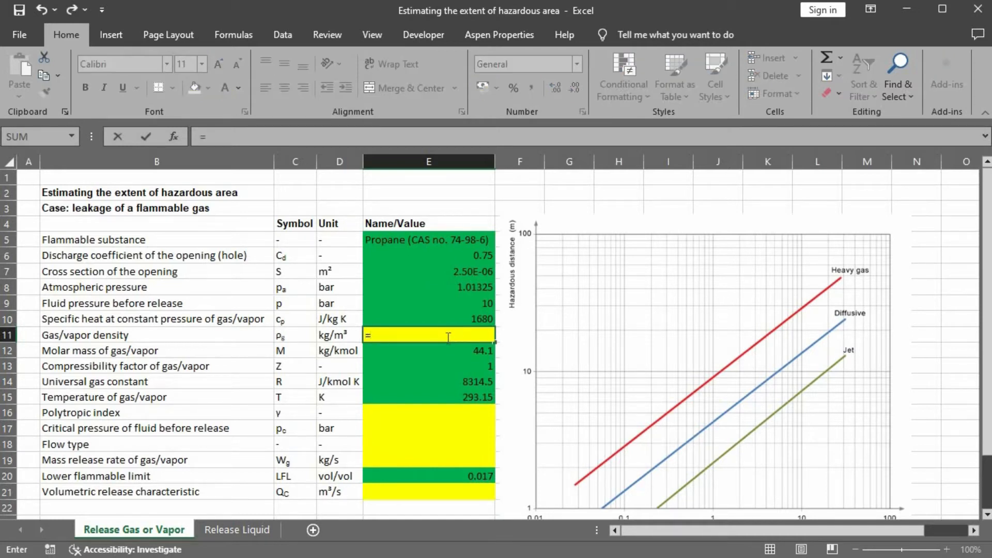
click(463, 289)
text(*1e5)
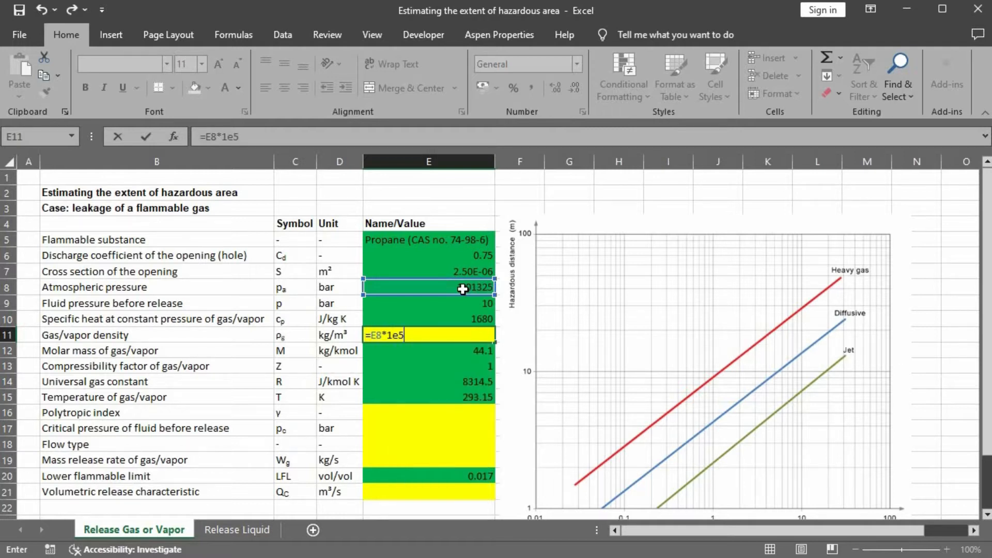
text(*)
click(472, 351)
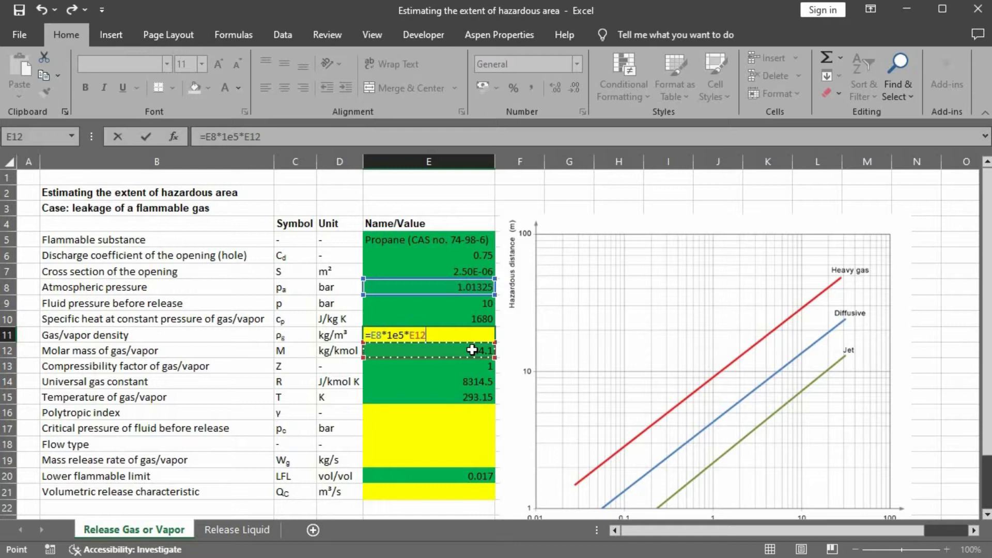
text(/)
click(458, 383)
text(/)
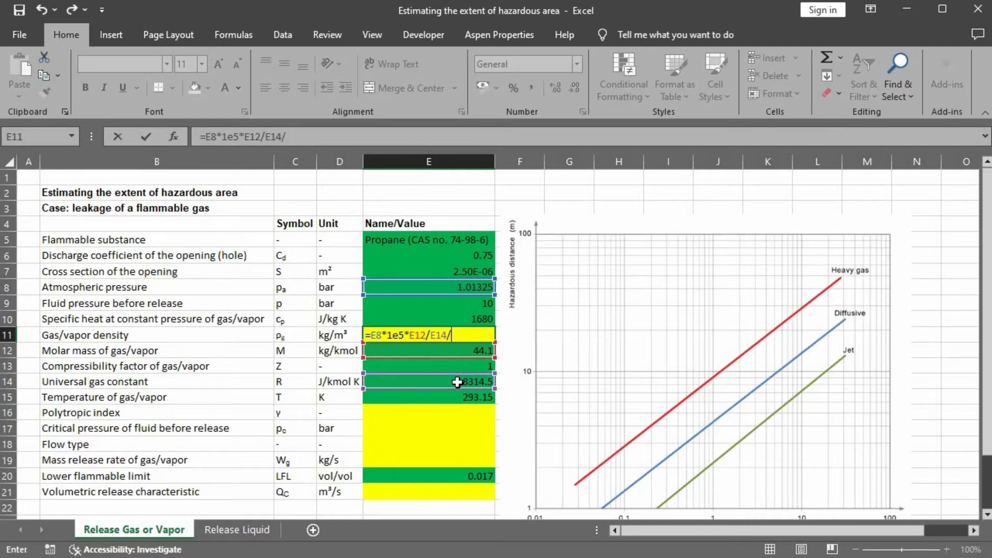
click(452, 398)
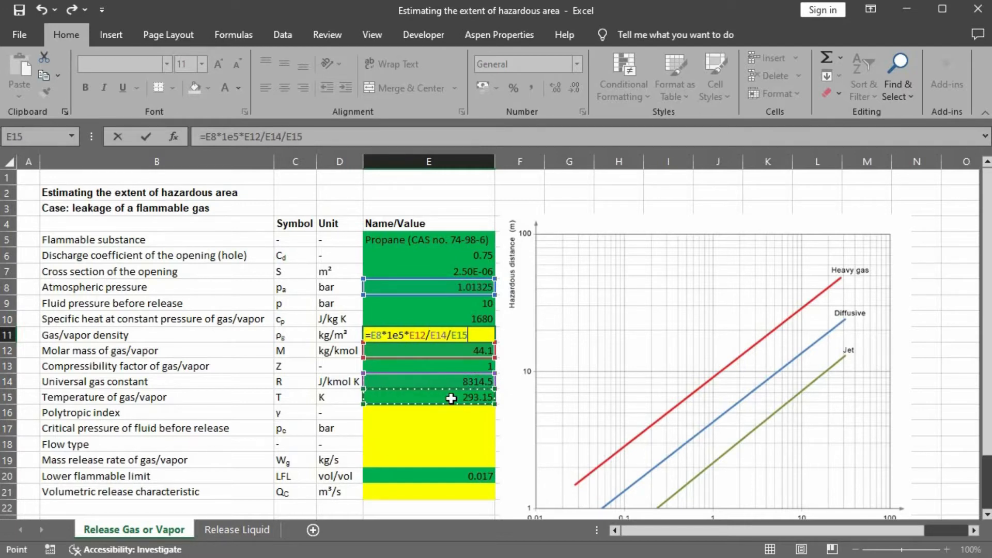
key(Return)
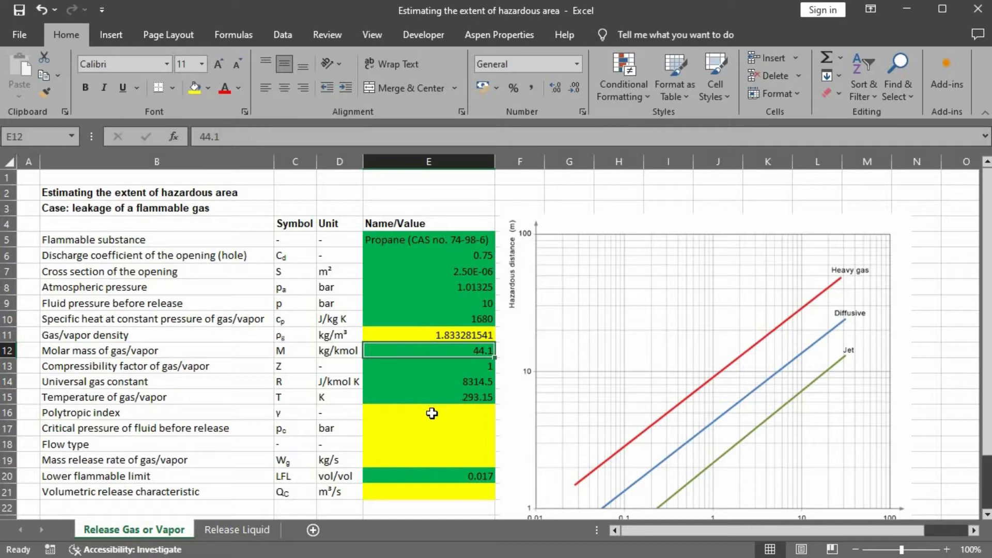
Calculate the polytropic index in E16 with the formula =E10*E12/(E10*E12-E14).
click(436, 410)
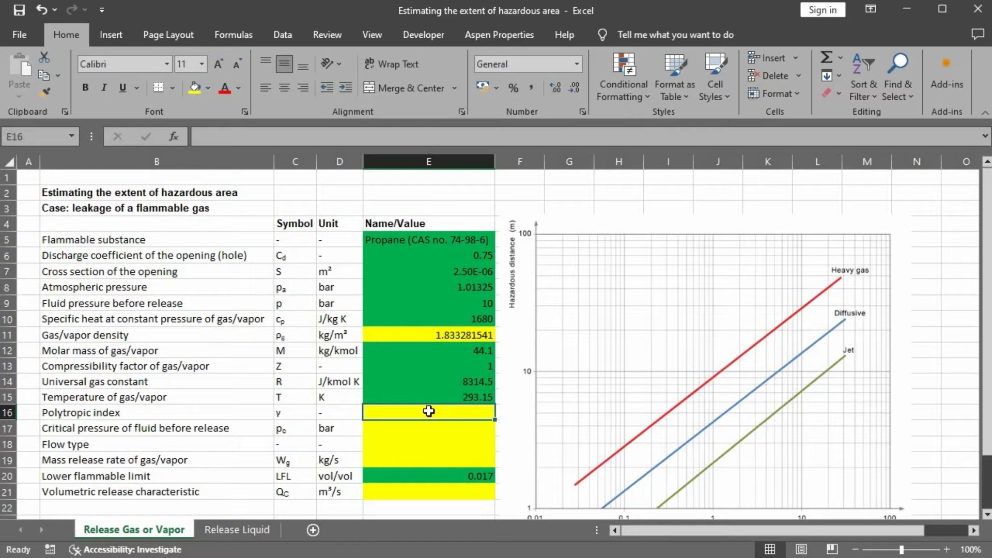
text(=)
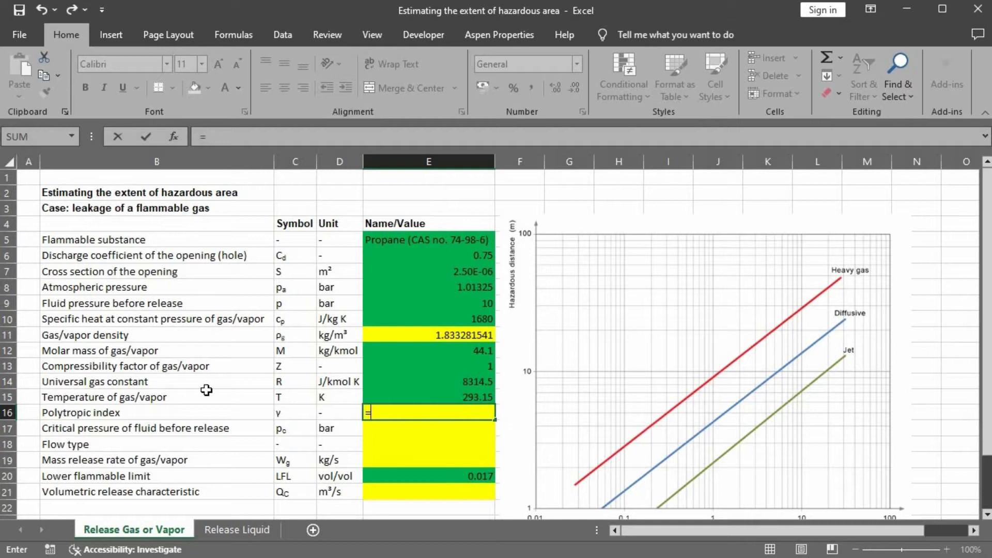
click(468, 319)
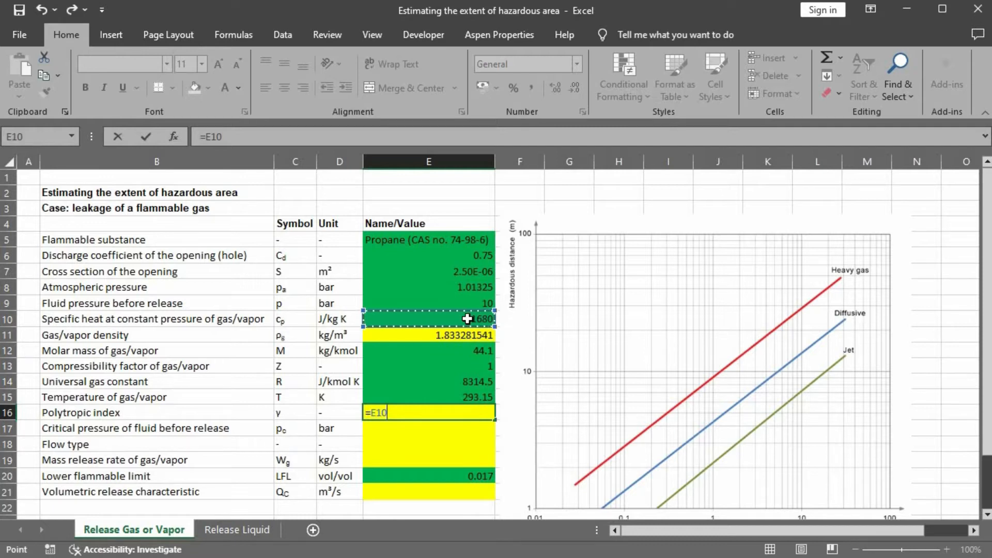
text(*E12)
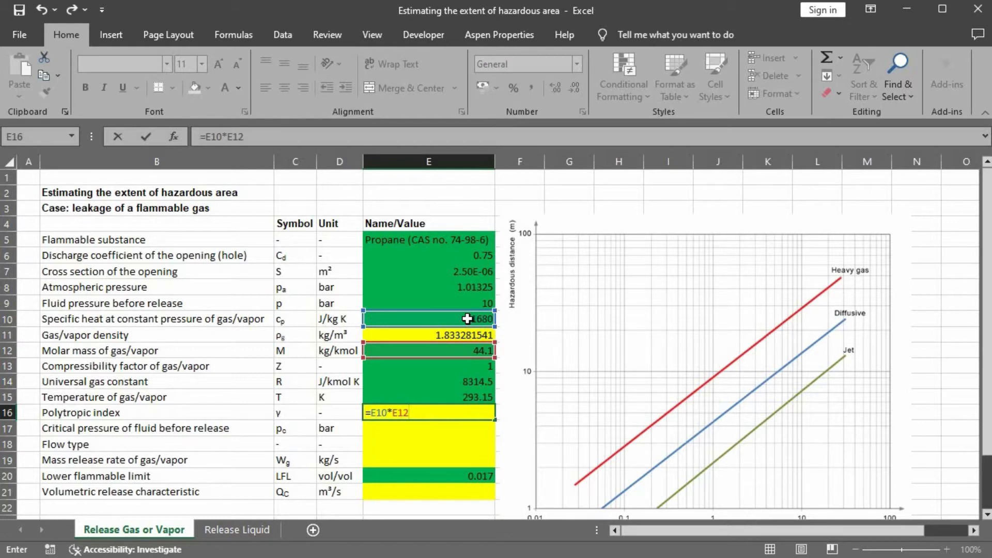
text(/(E)
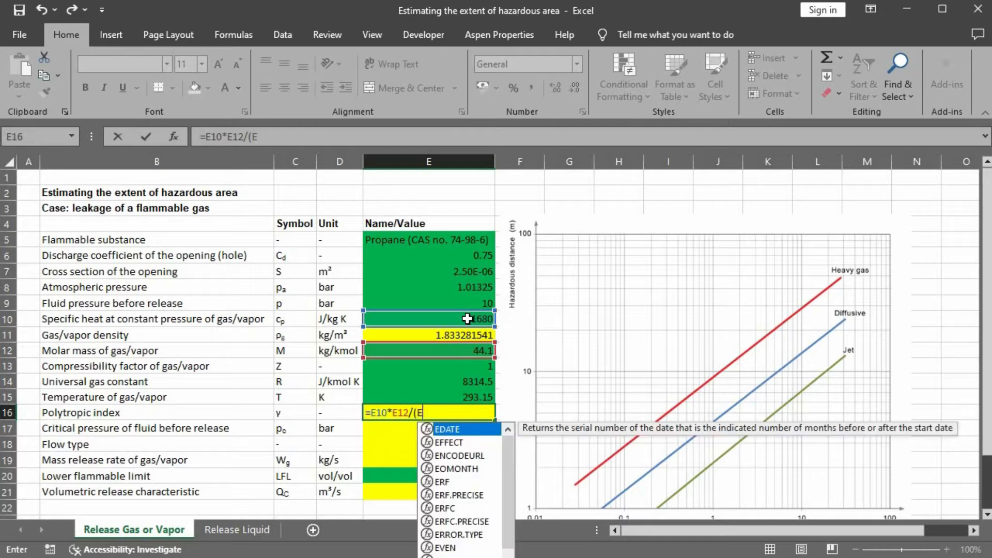
text(100*E12-E14)
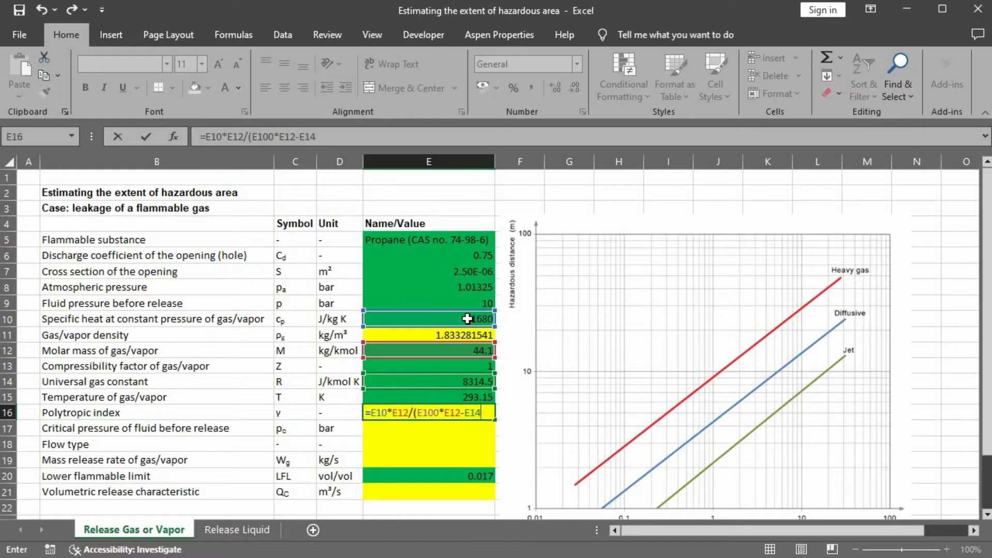
text())
click(434, 413)
key(Delete)
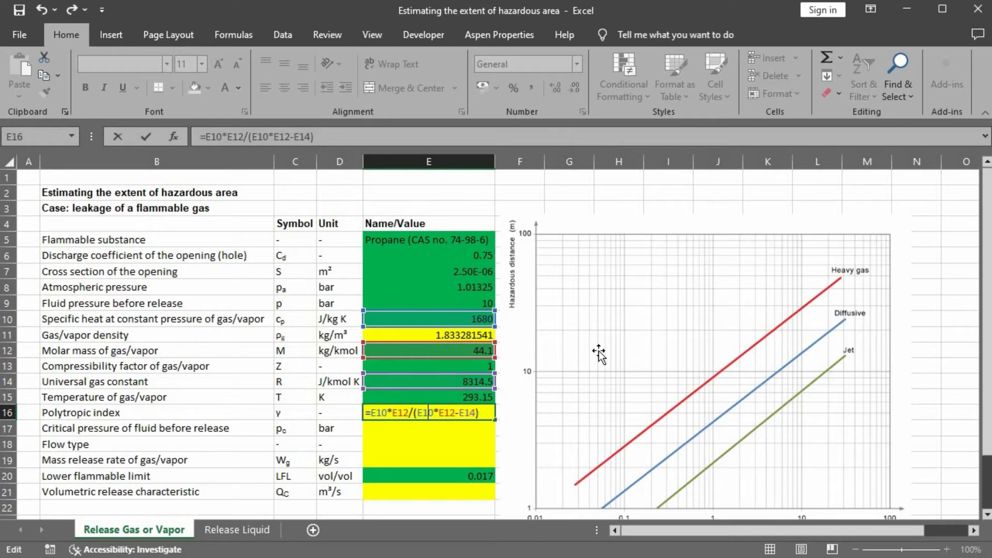
key(Return)
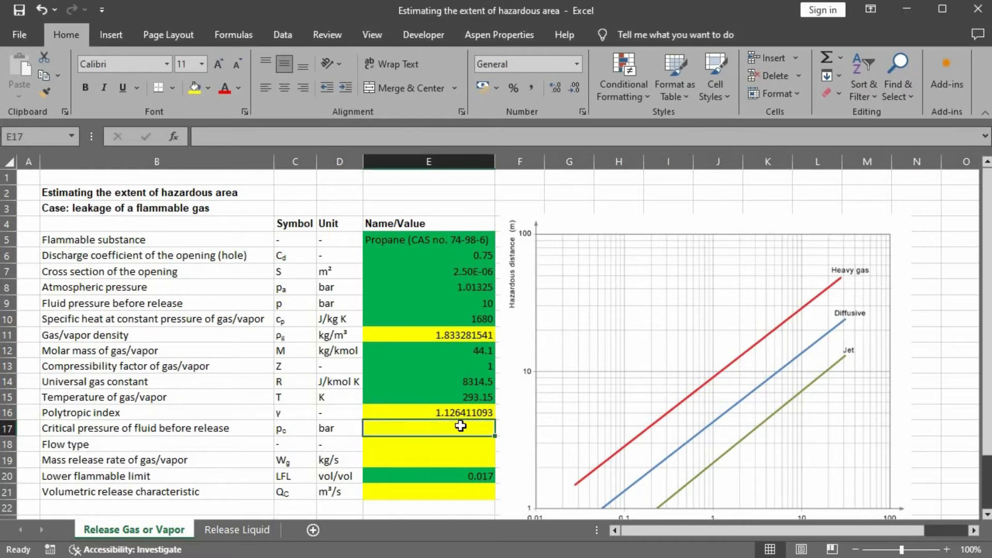
Calculate the critical pressure in E17 with the formula =E8*((E16+1)/2)^(E16/(E16-1)).
text(=)
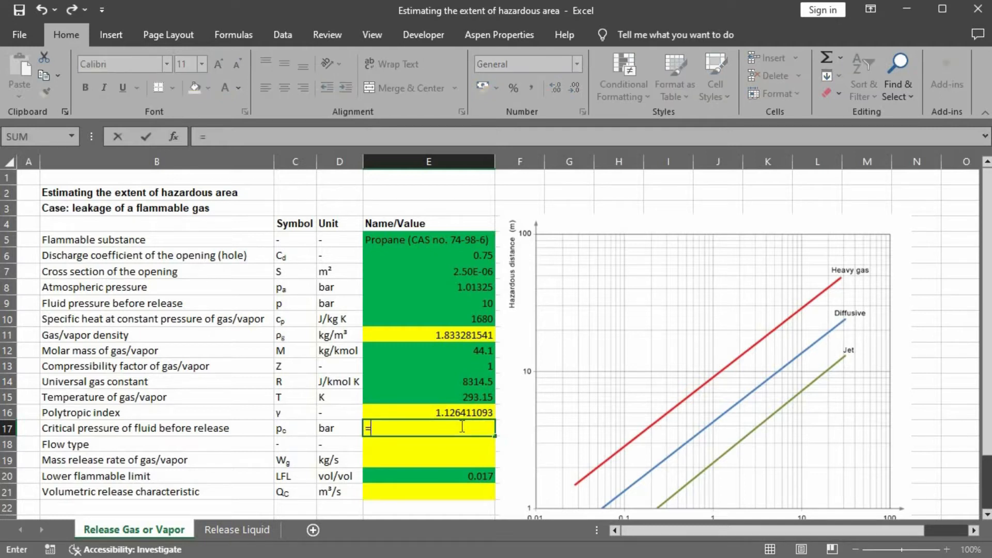
text(E8)
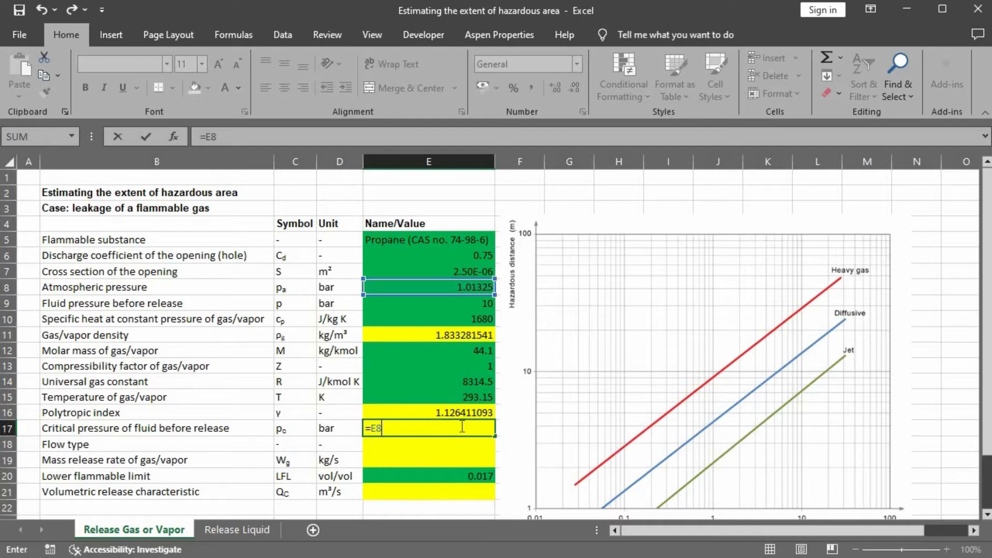
text(*((E12)
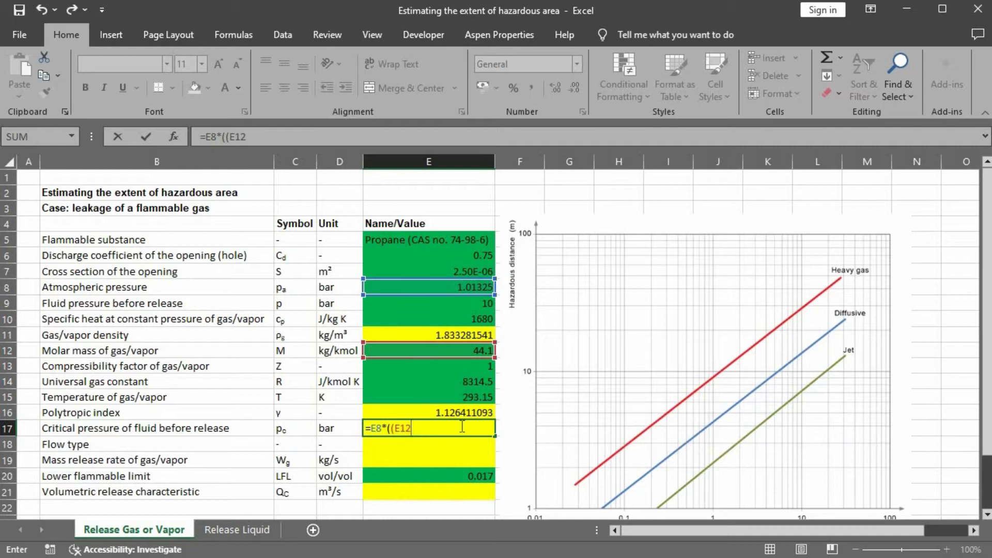
key(BackSpace)
text(1)
key(BackSpace)
text(6)
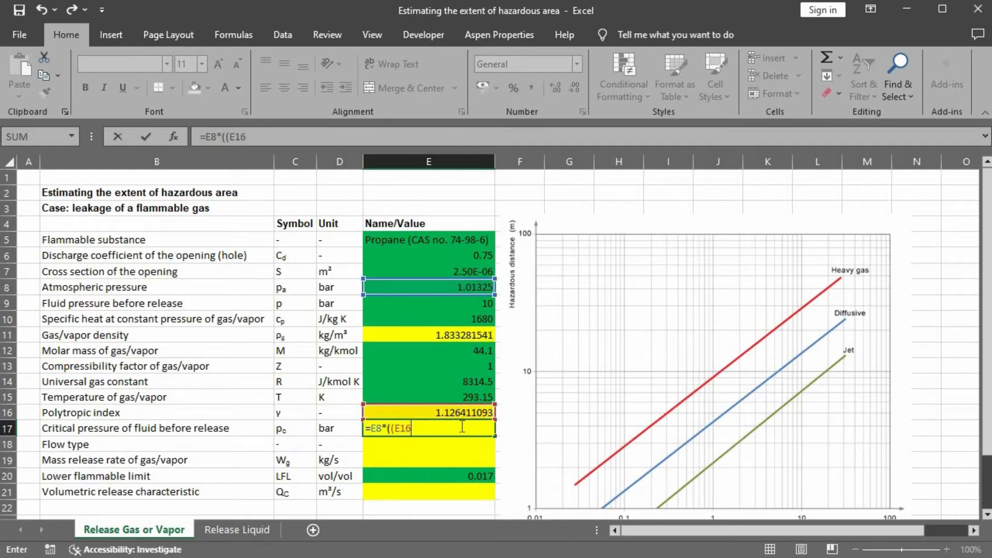
text(+1)/2)^(E16)
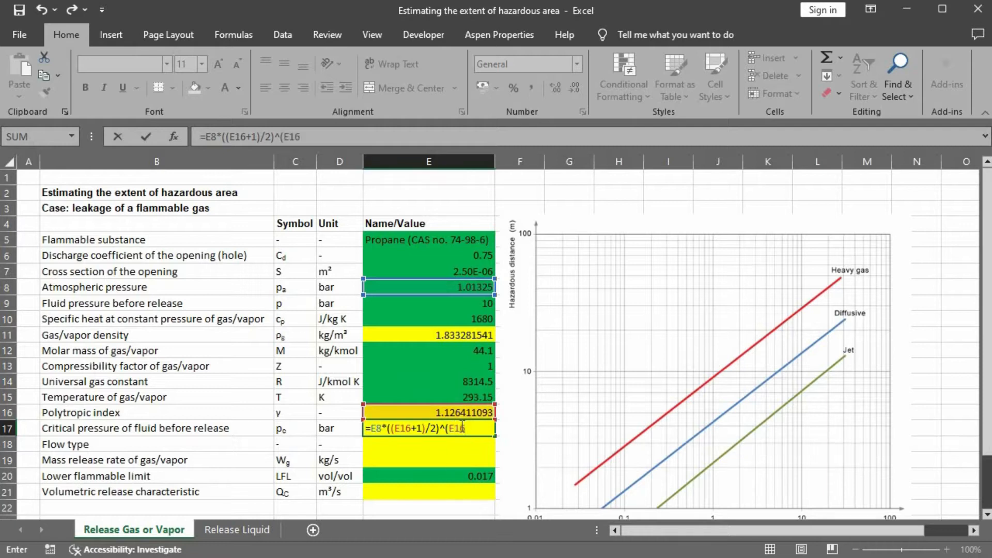
text(/(E16-)
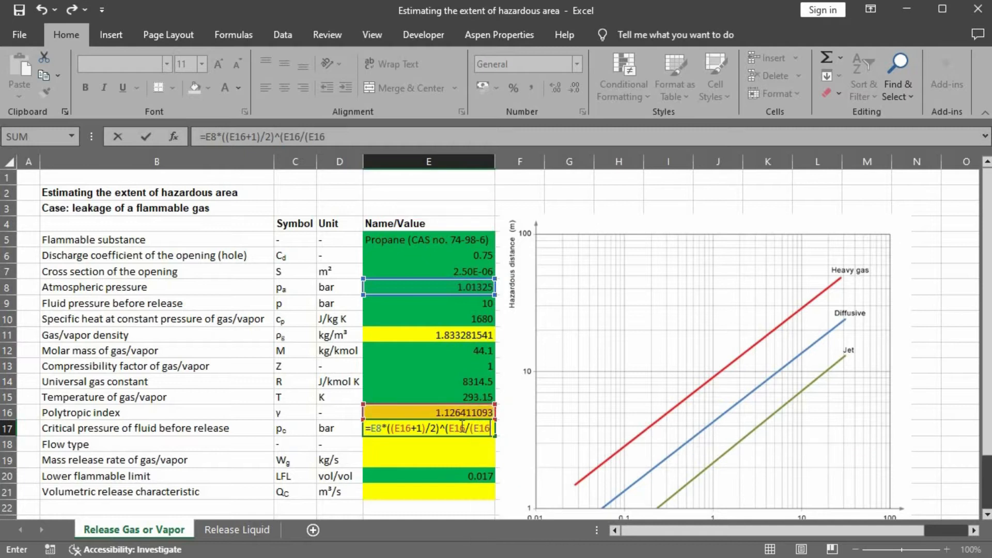
text(1)))
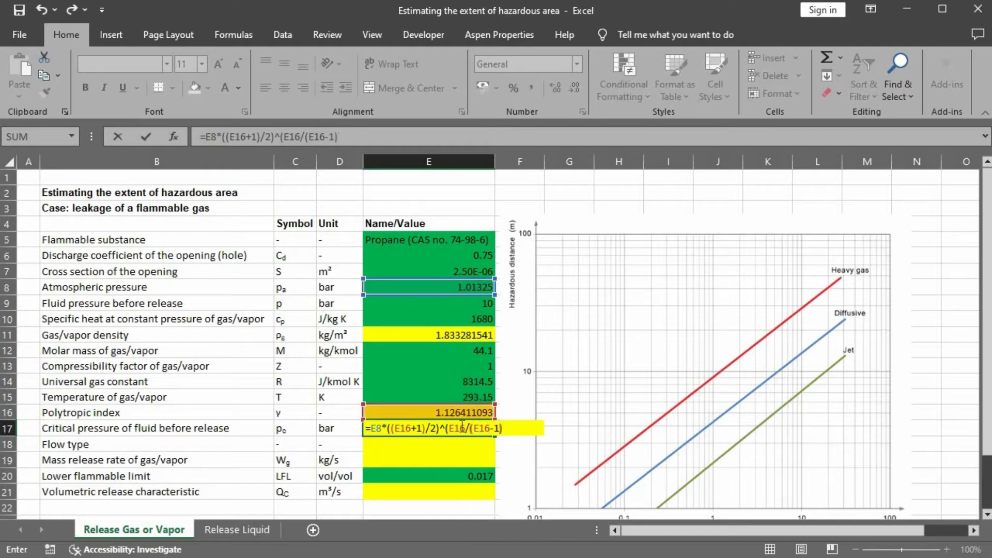
key(Return)
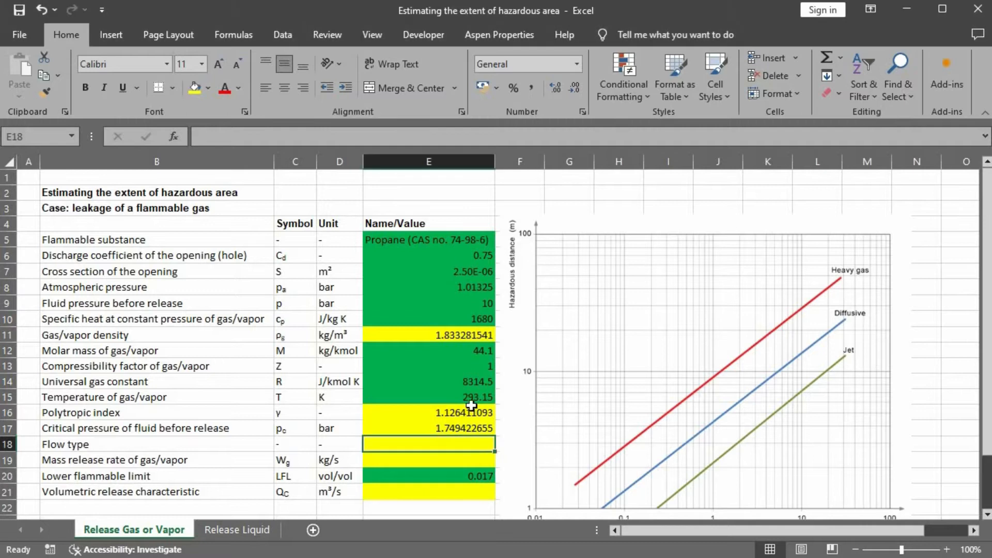
Start the flow type formula in E18 as an IF testing E17<E9, with "Choked flow" as the value if true.
text(=)
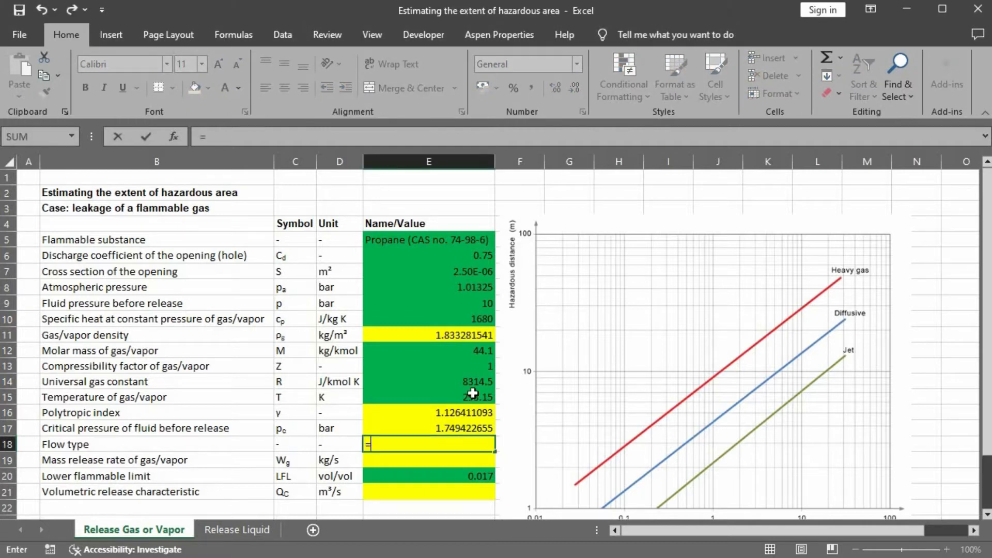
text(IF()
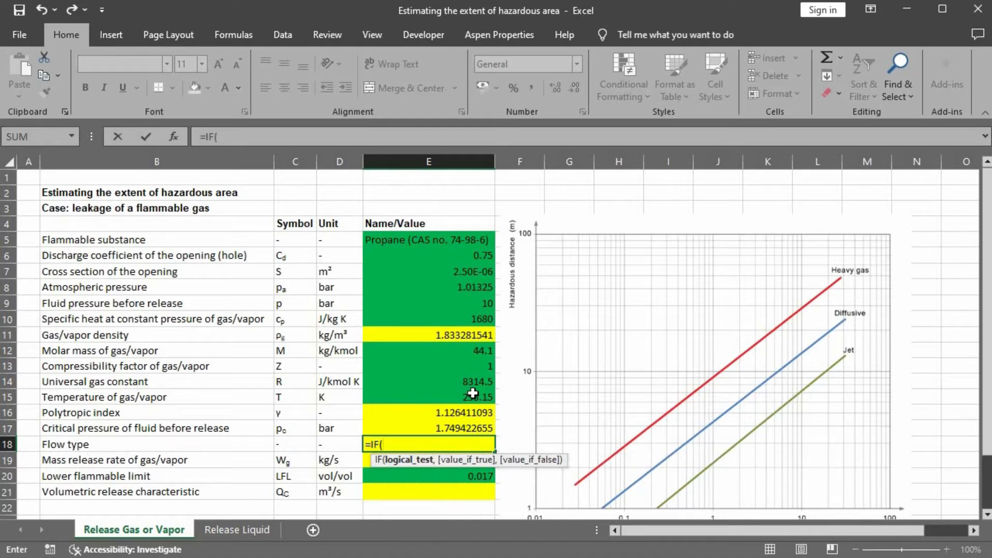
text(E17)
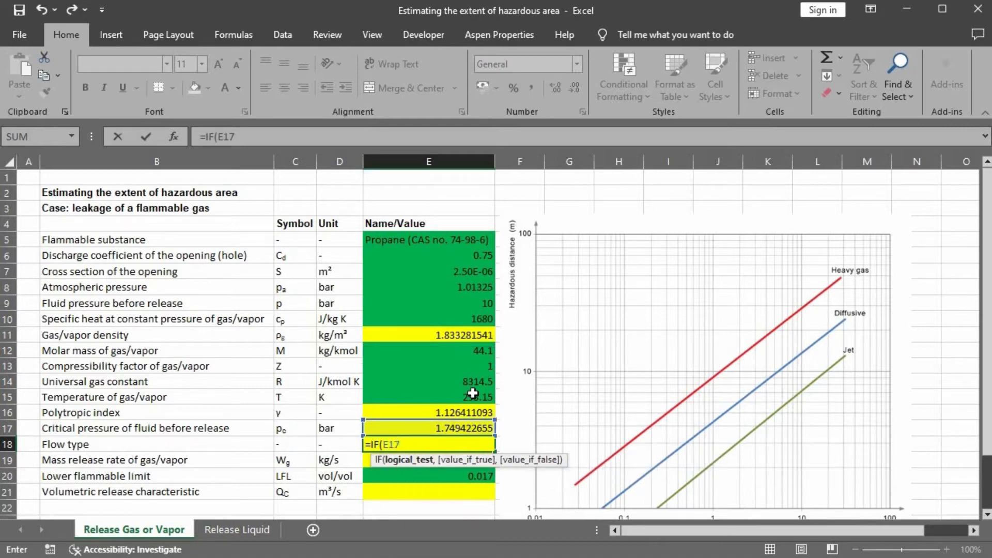
text(<e9)
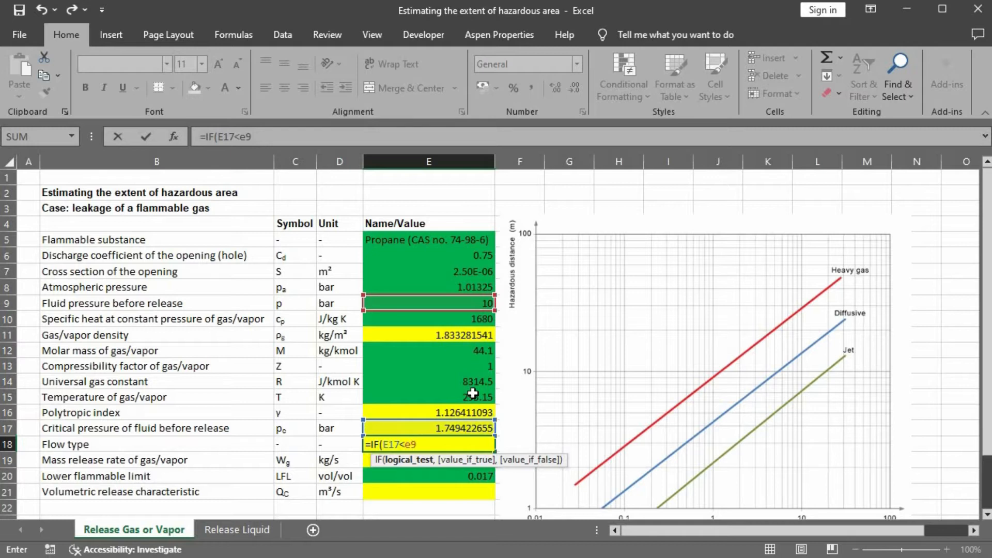
text(,)
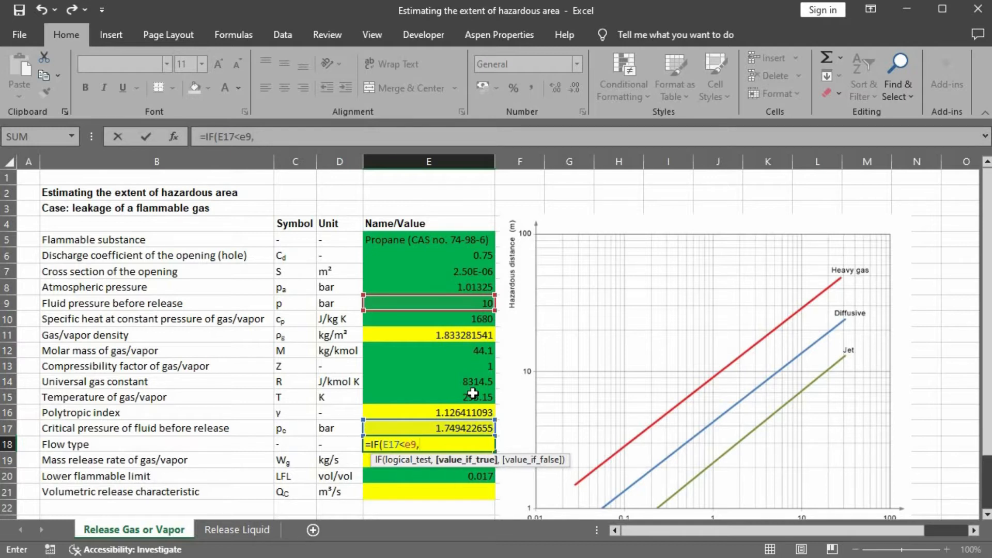
text("")
click(422, 445)
key(Right)
text(Choked)
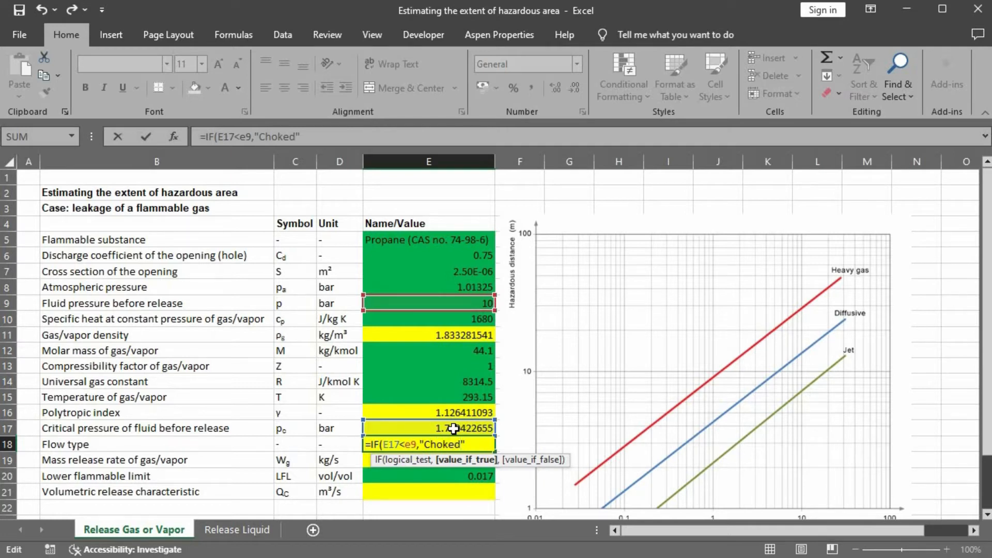
text( flow)
Complete the E18 formula by reusing the "Choked flow" argument, reworded to "Non choked flow", as the value if false.
key(Right)
key(shift+Left)
key(shift+Left)
key(shift+Left)
key(shift+Left)
key(shift+Left)
key(shift+Left)
key(shift+Left)
key(shift+Left)
key(shift+Left)
key(shift+Left)
key(shift+Left)
key(shift+Left)
key(shift+Left)
key(shift+Left)
key(ctrl+c)
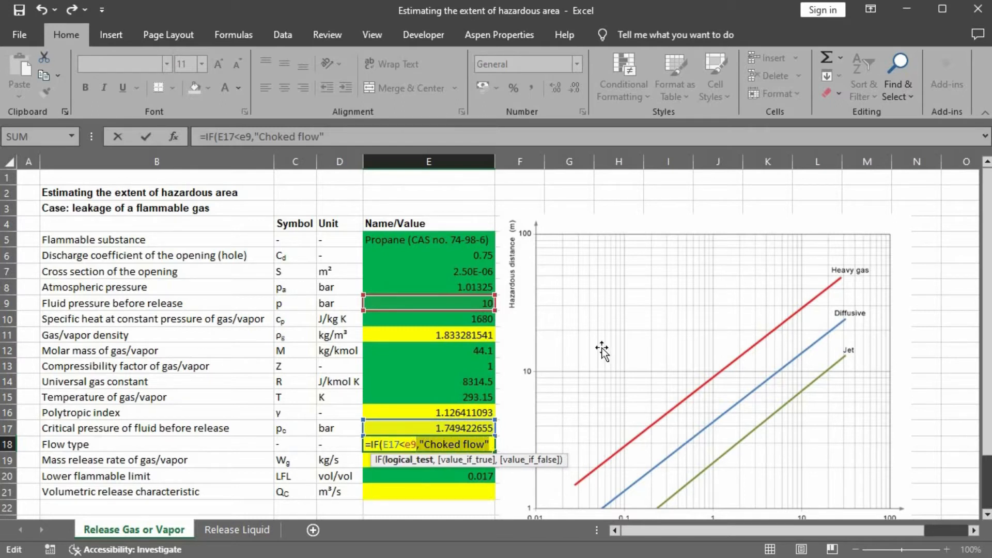
click(490, 440)
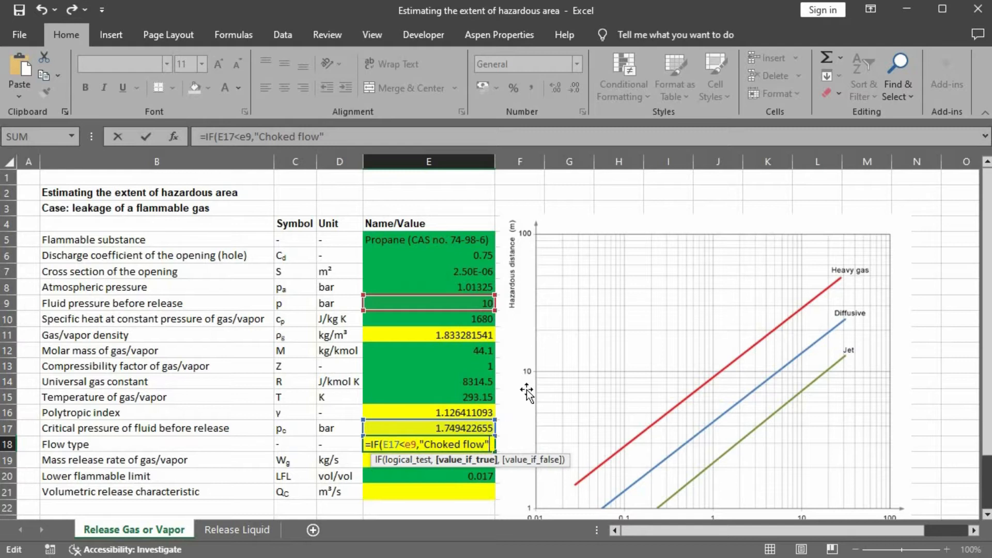
key(ctrl+v)
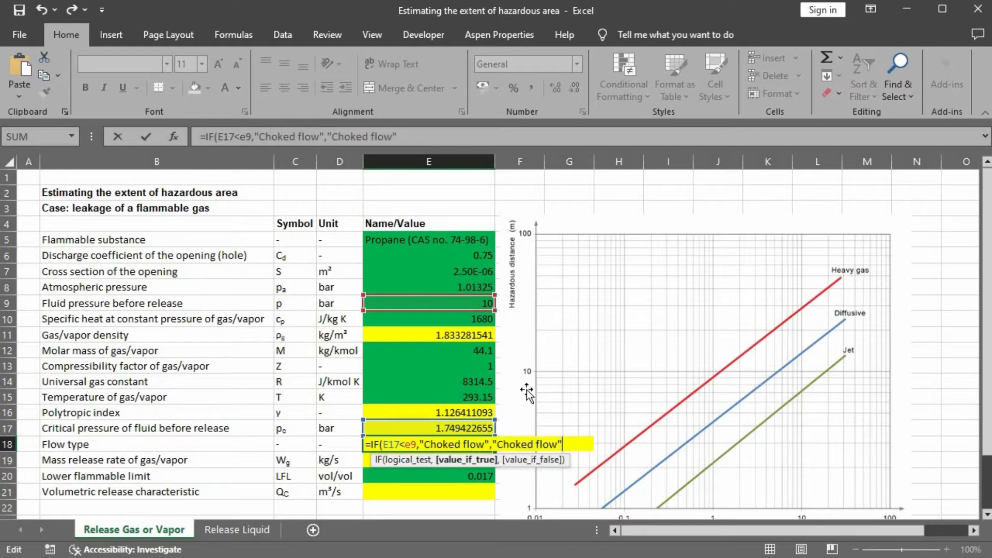
text())
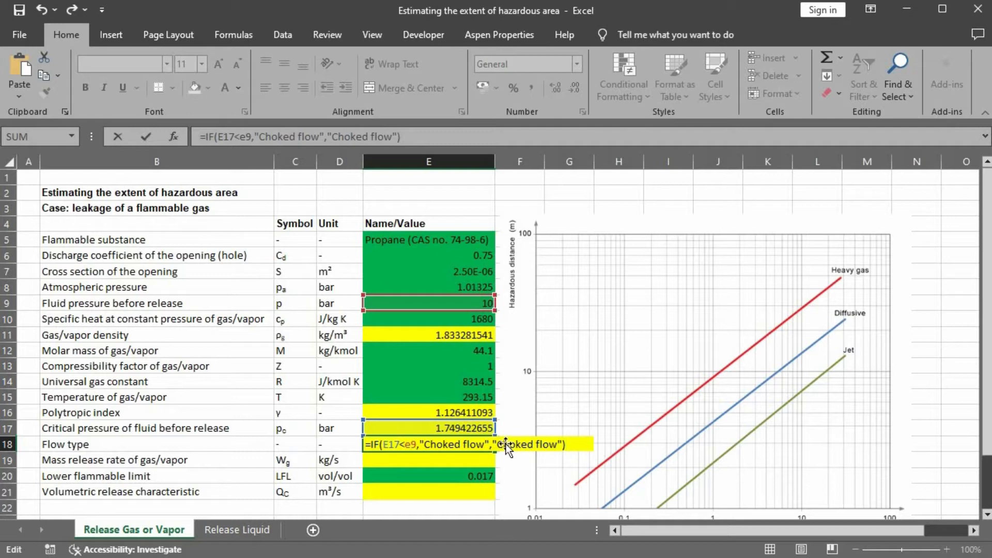
click(495, 445)
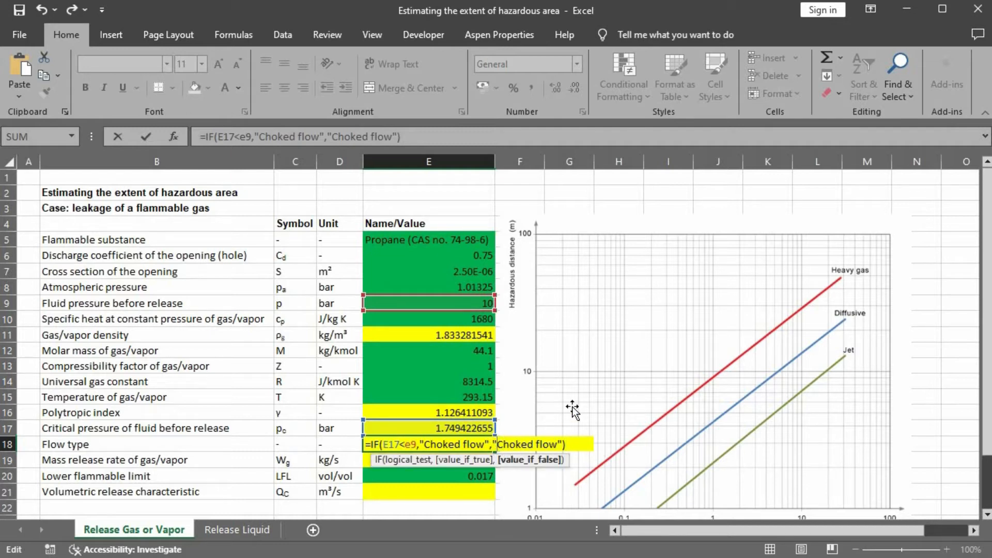
text(Non )
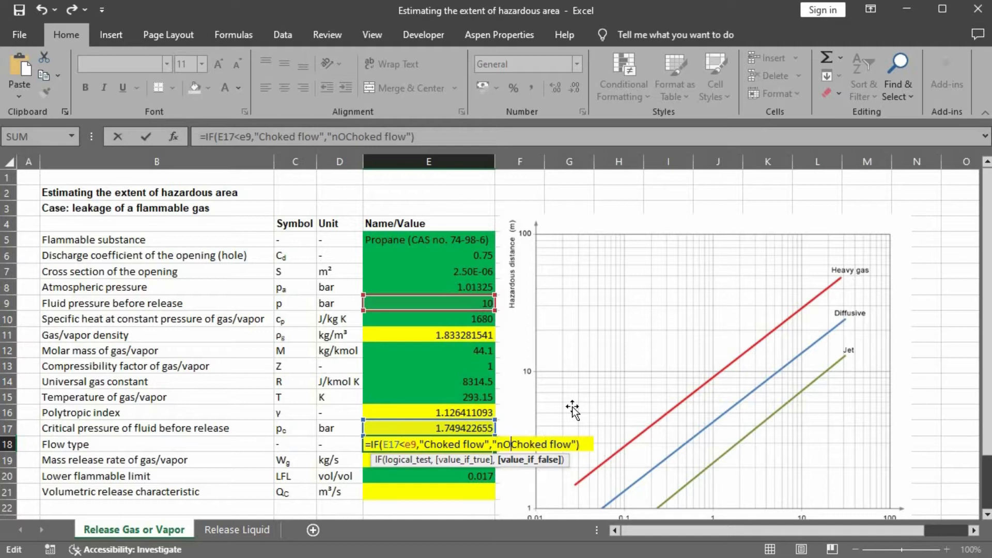
text(c)
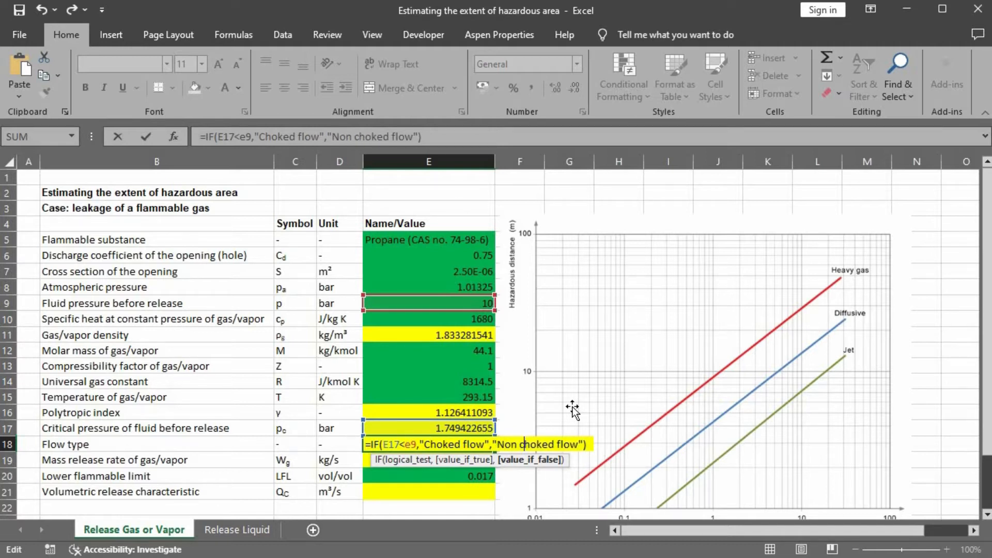
key(Return)
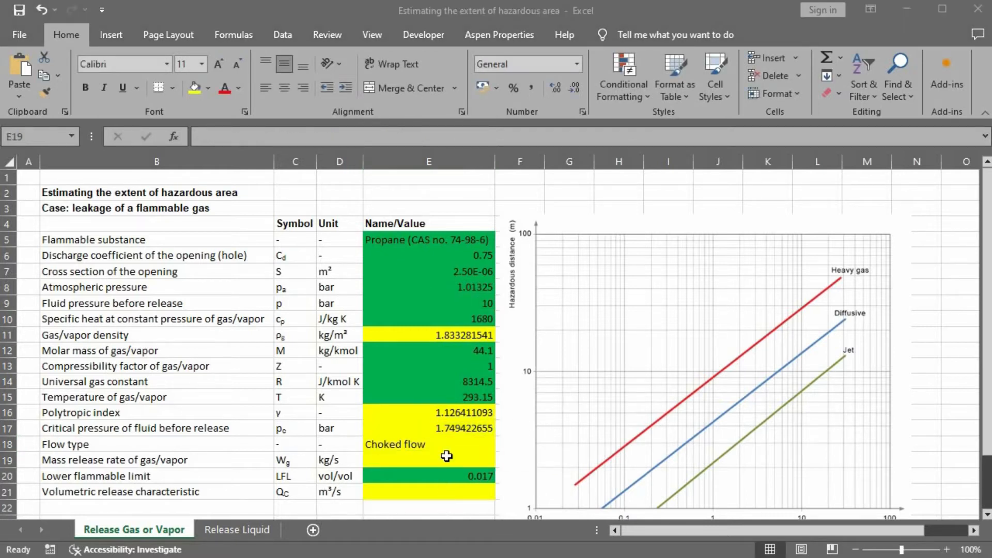
Start the mass release rate formula in E19 as an IF testing E18="Non choked flow".
click(442, 455)
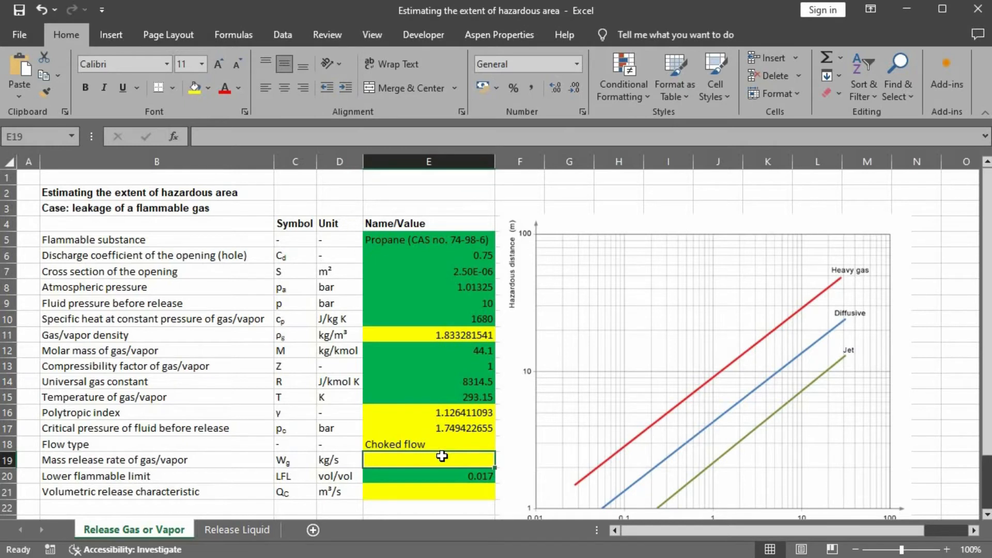
text(=I)
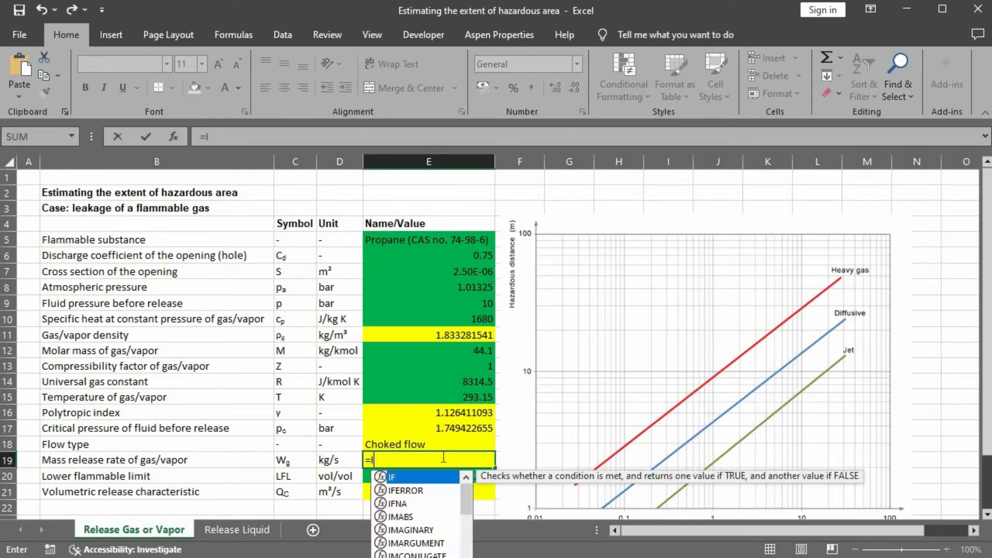
text(f)
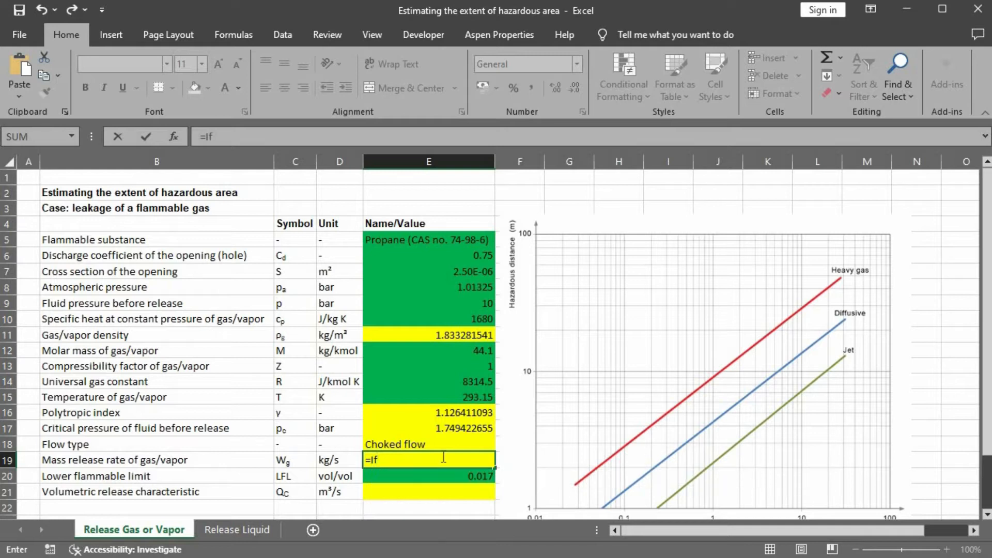
text(()
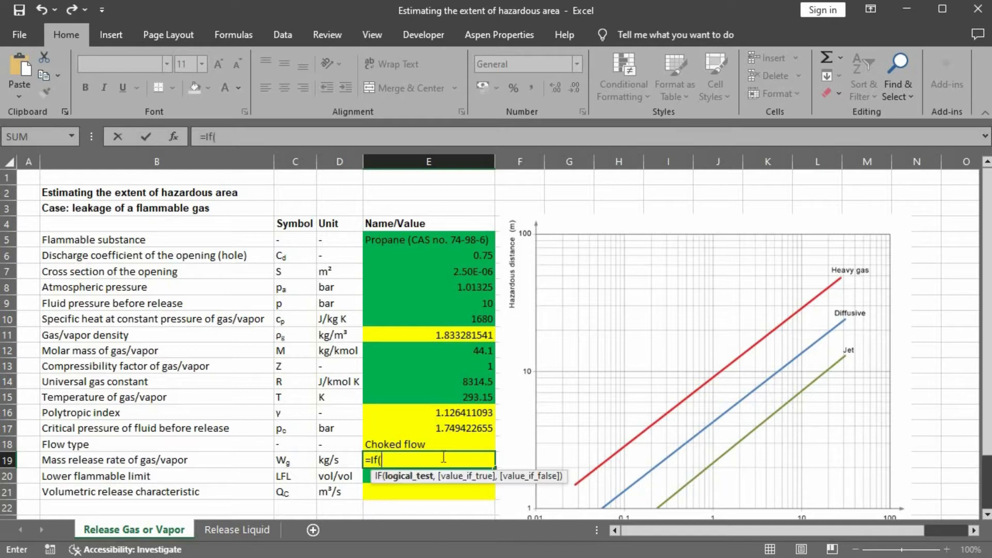
text(E18)
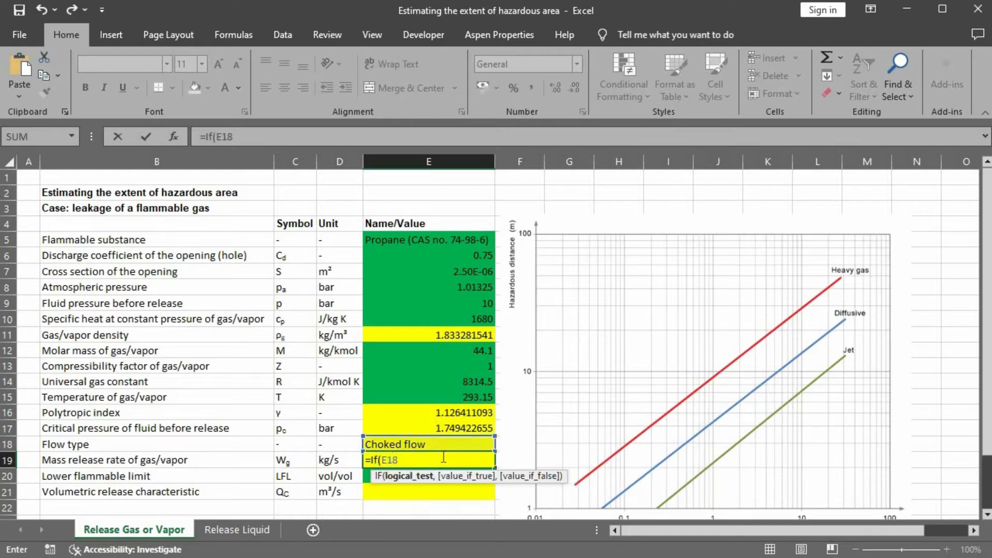
text(="")
click(408, 460)
text(Non choked )
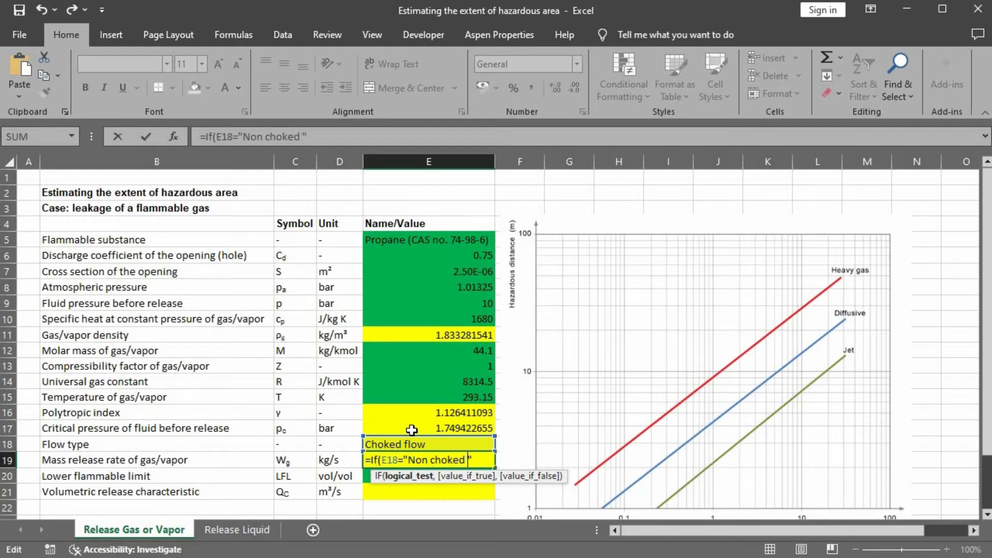
text(flow)
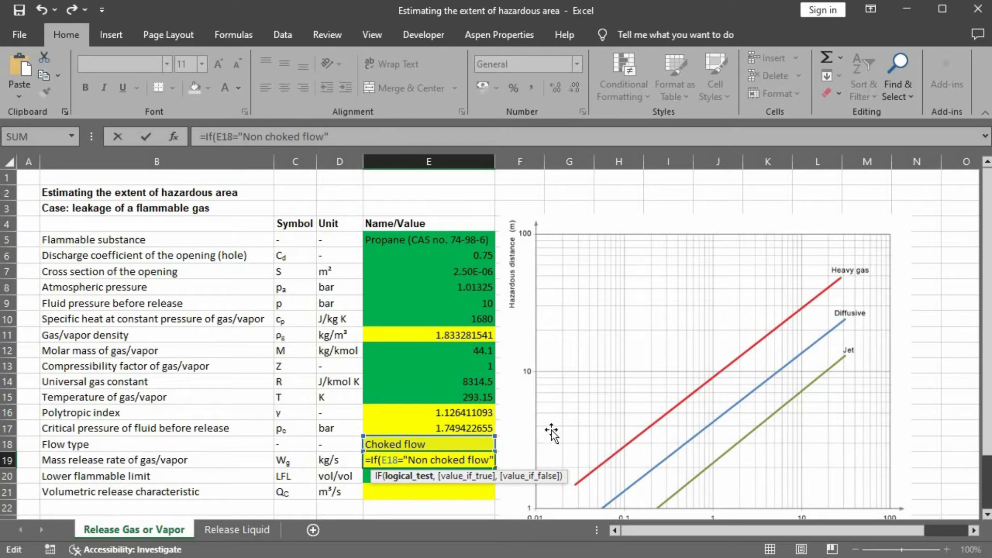
text(,)
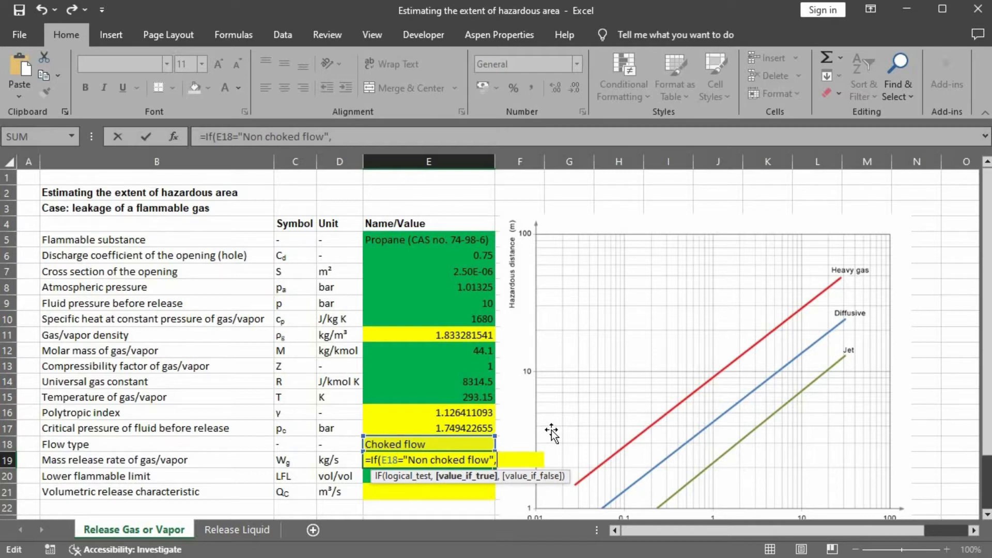
Begin the value if true of the E19 IF formula with the product E6*E7*E9*1e5.
text(E6*)
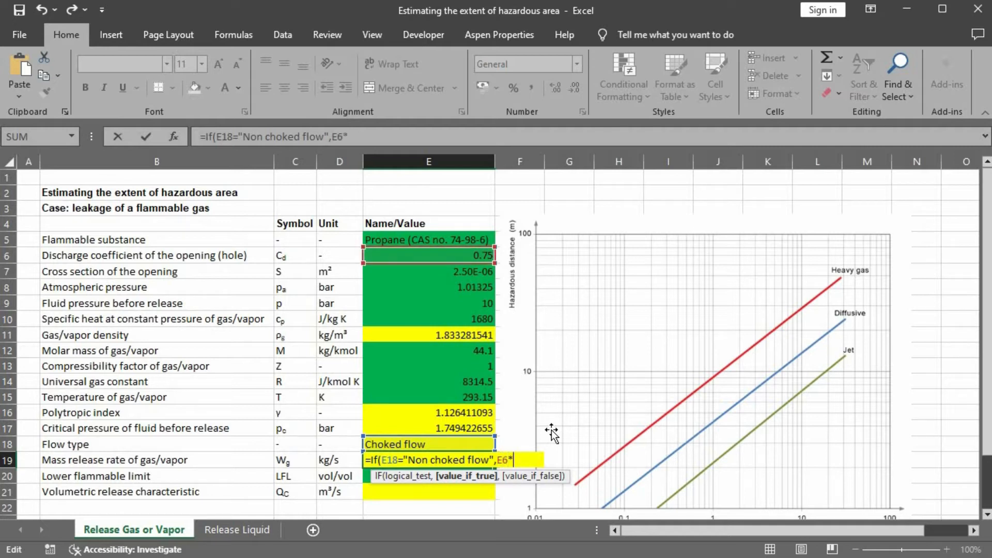
text(E7*E9)
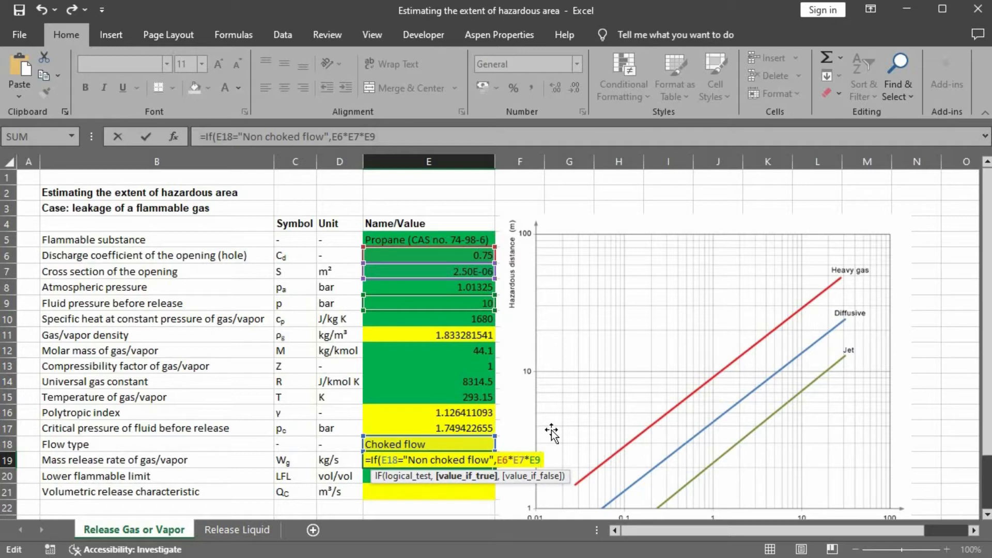
text(*)
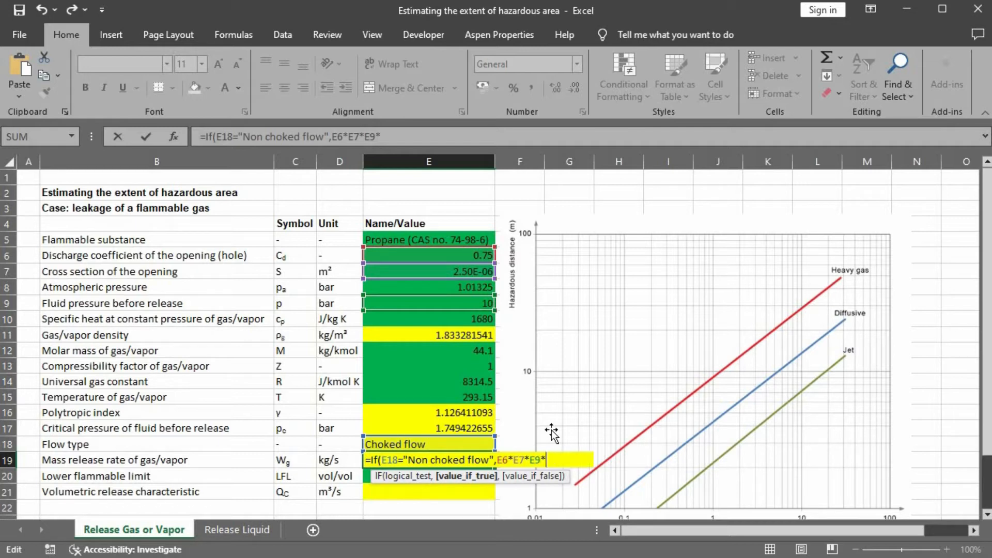
text(1e)
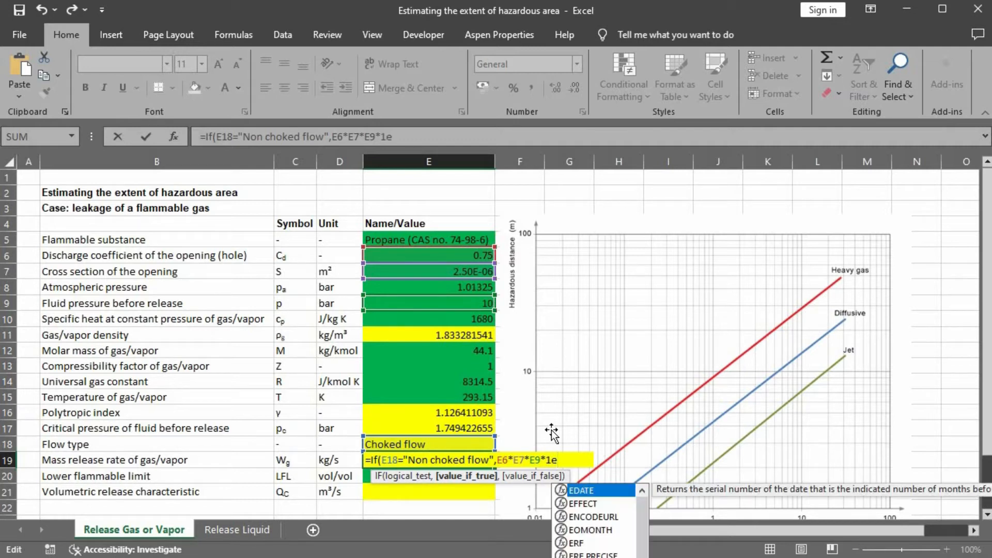
text(5)
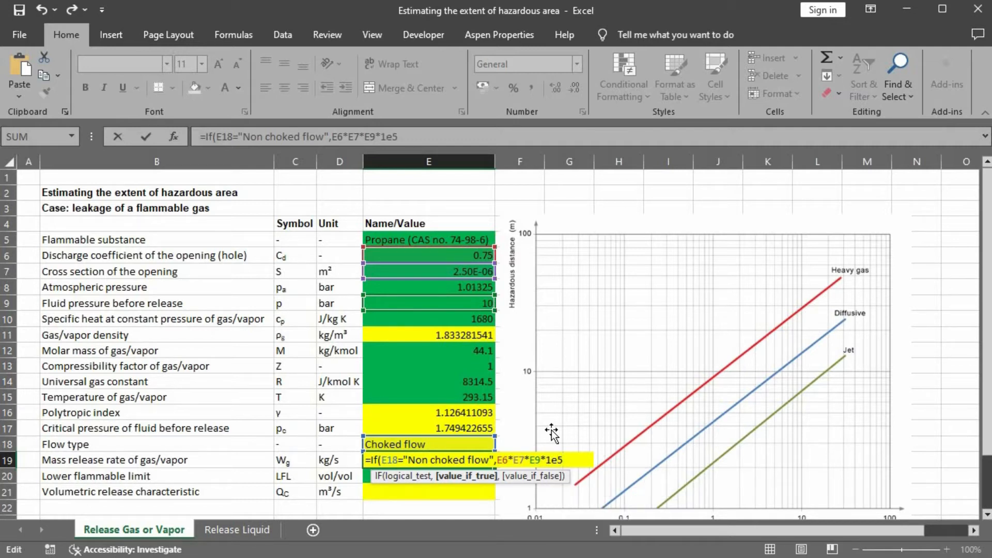
Extend the E19 formula with the opening part of the square root factor, *sqrt(E12/(E13*E14*E15)*(2*E16/(E16-1.
text(*sqrt()
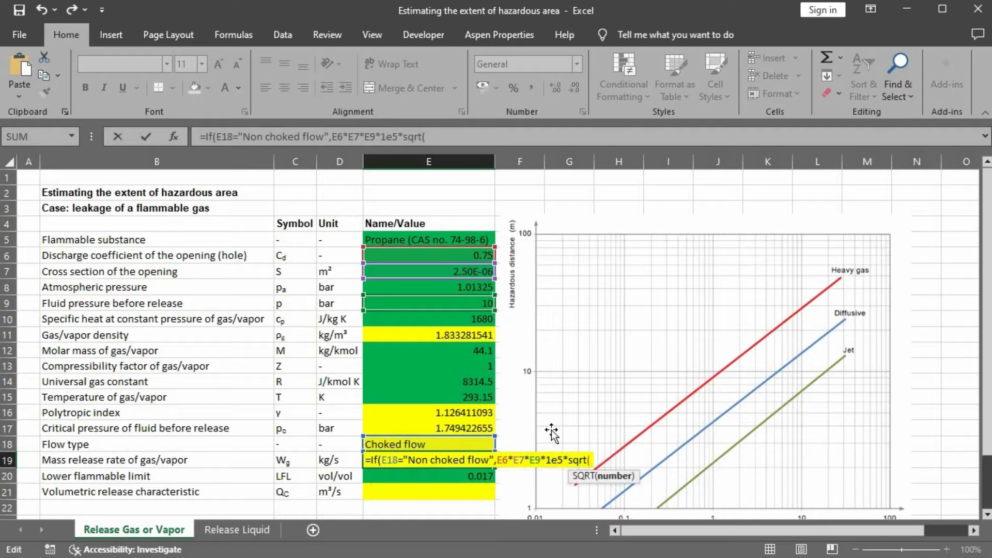
text(E)
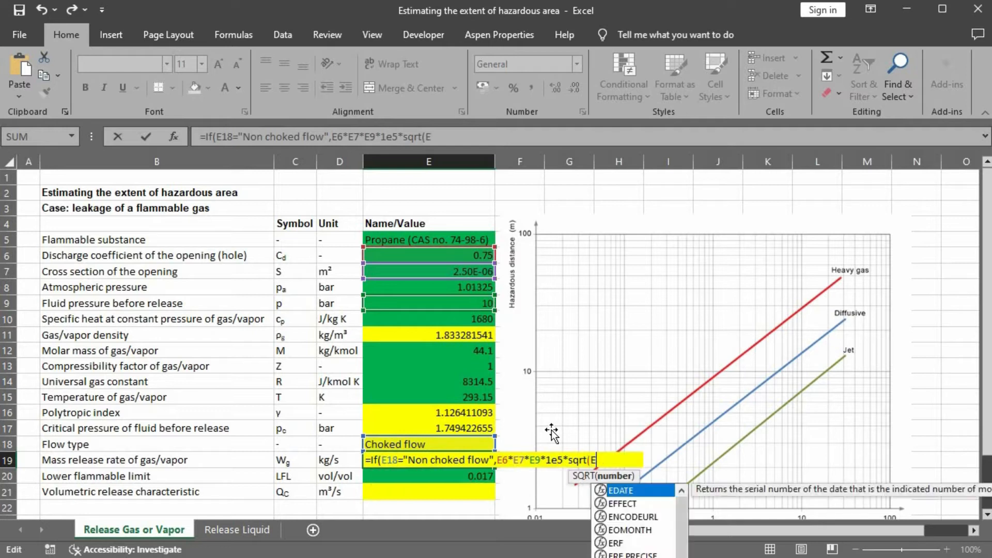
text(12)
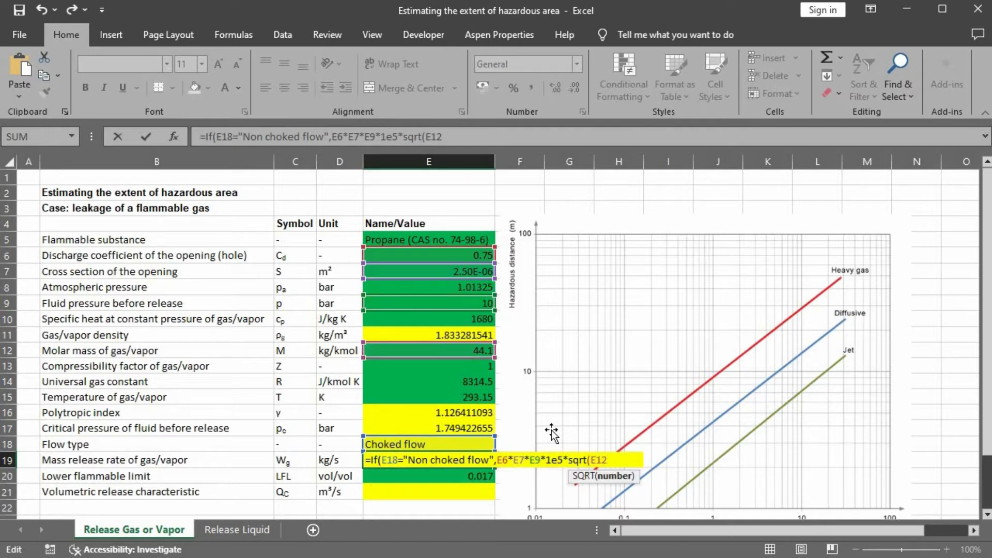
text(/(E13*E14*E15)
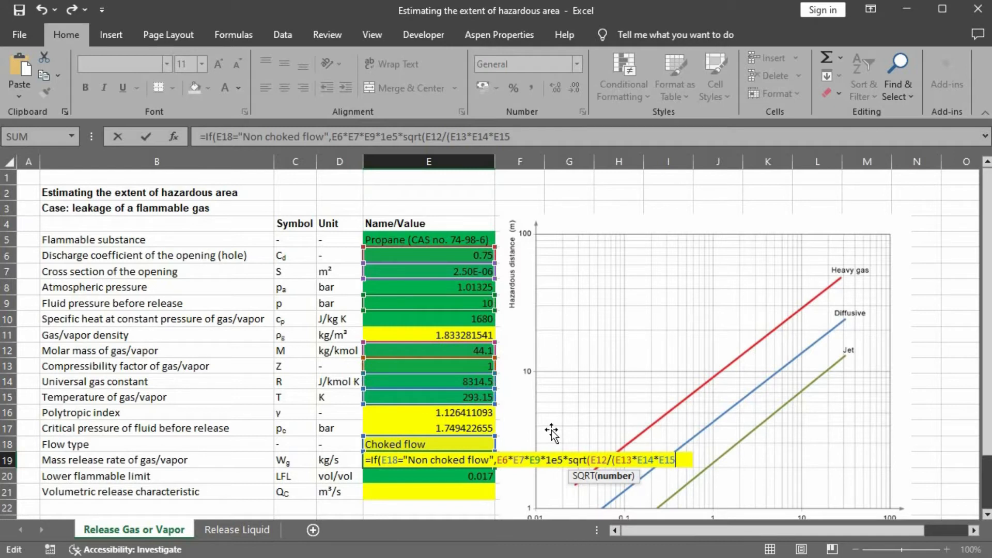
text()*(2)
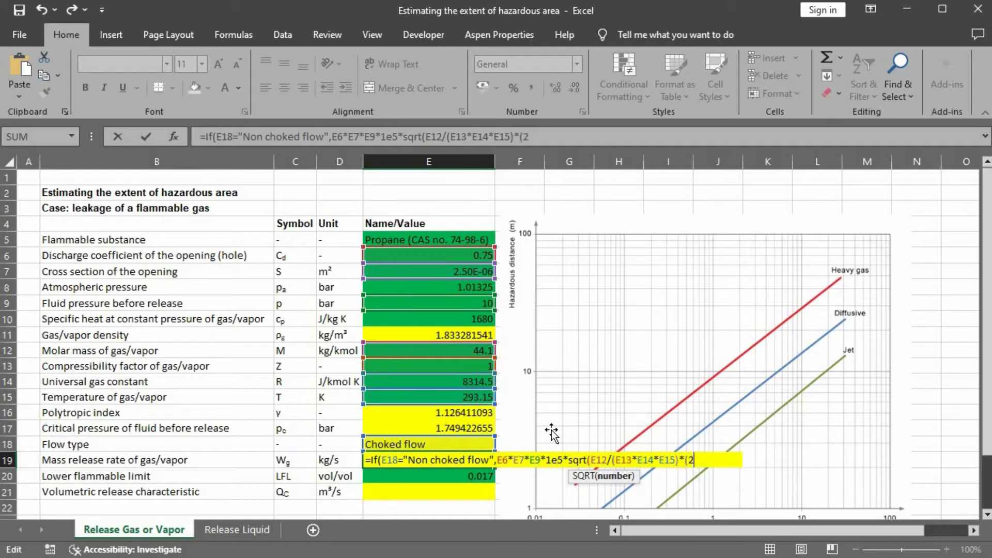
text(*E)
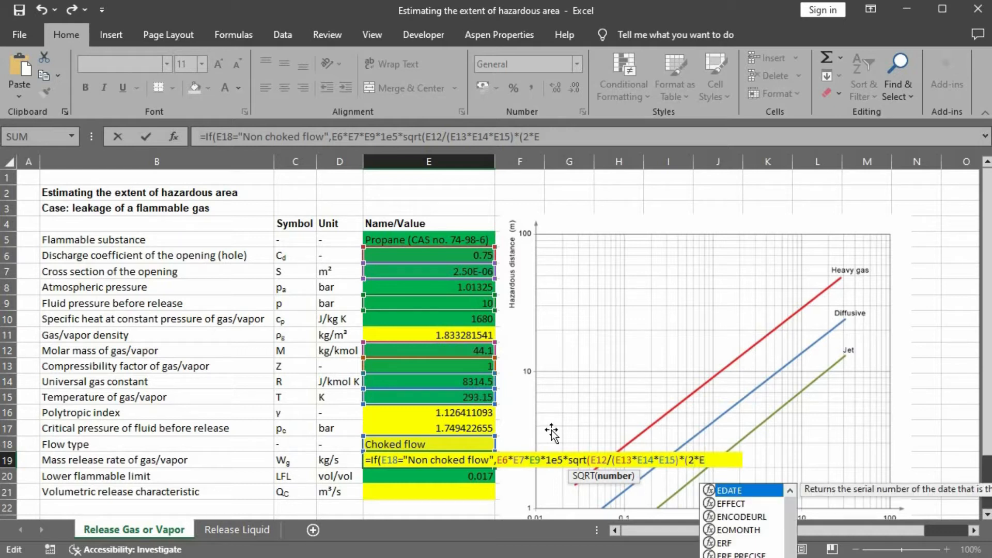
text(16)
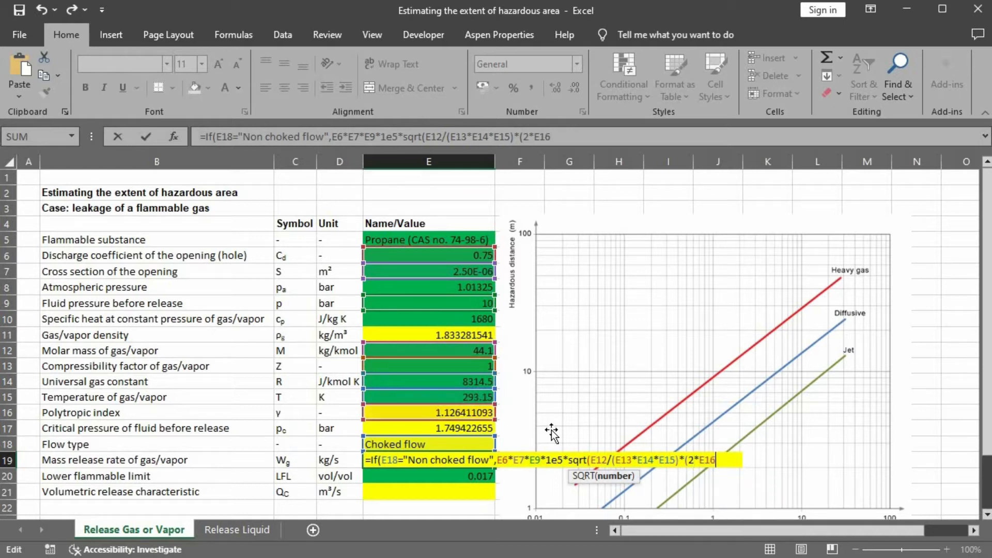
text(/(E16)
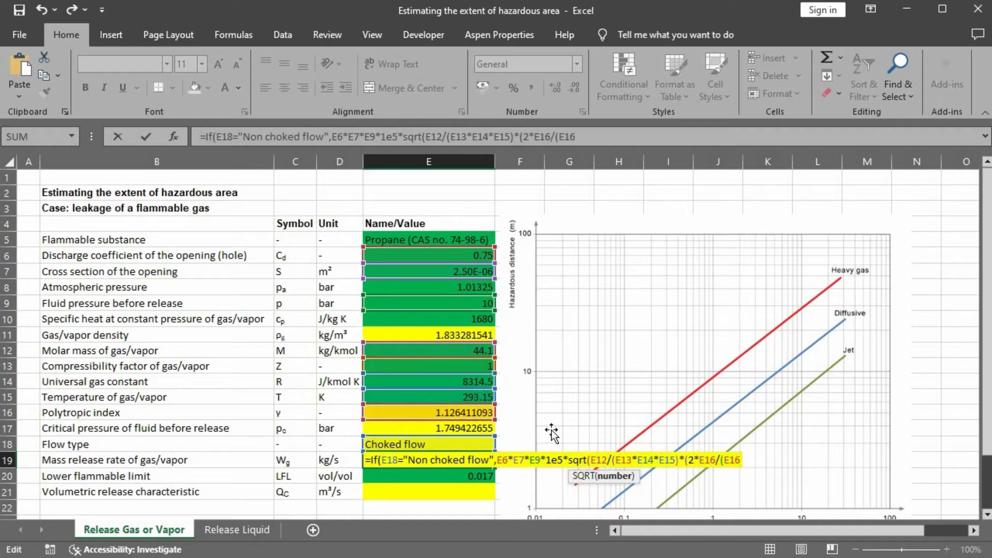
text(-1)
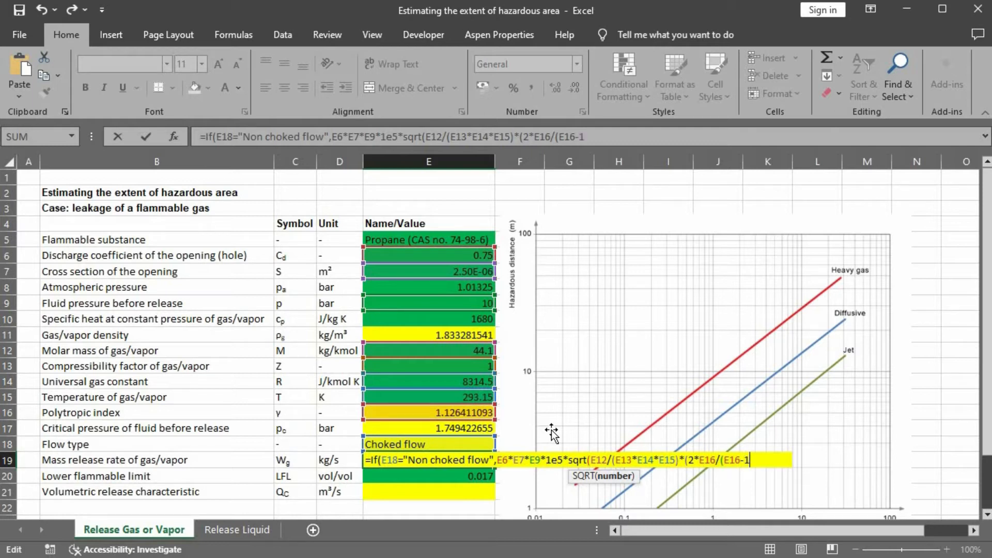
Close the open brackets and complete the square root in E19 with the factor *(1-(E8/E9)^((E16-1)/E16)).
text())*(1-(E)
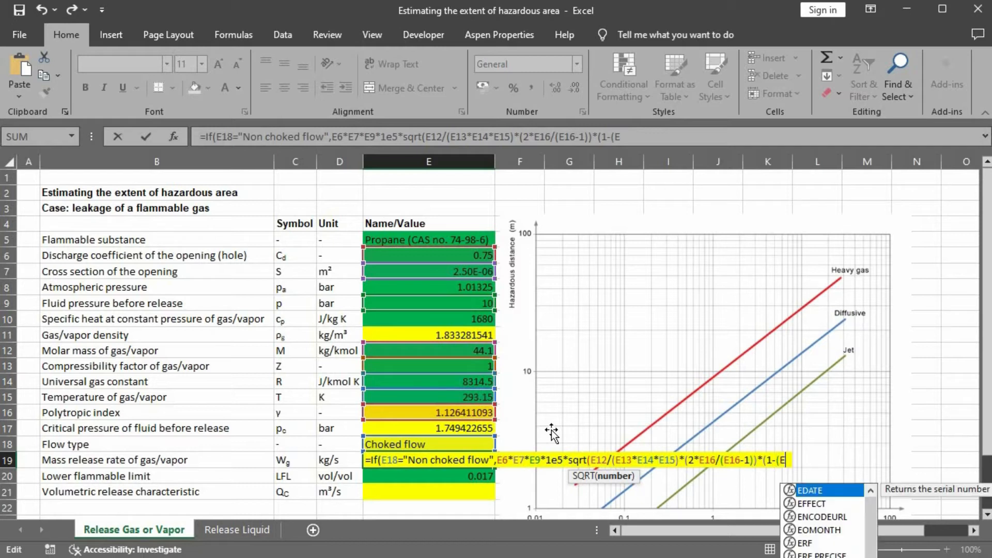
text(8)
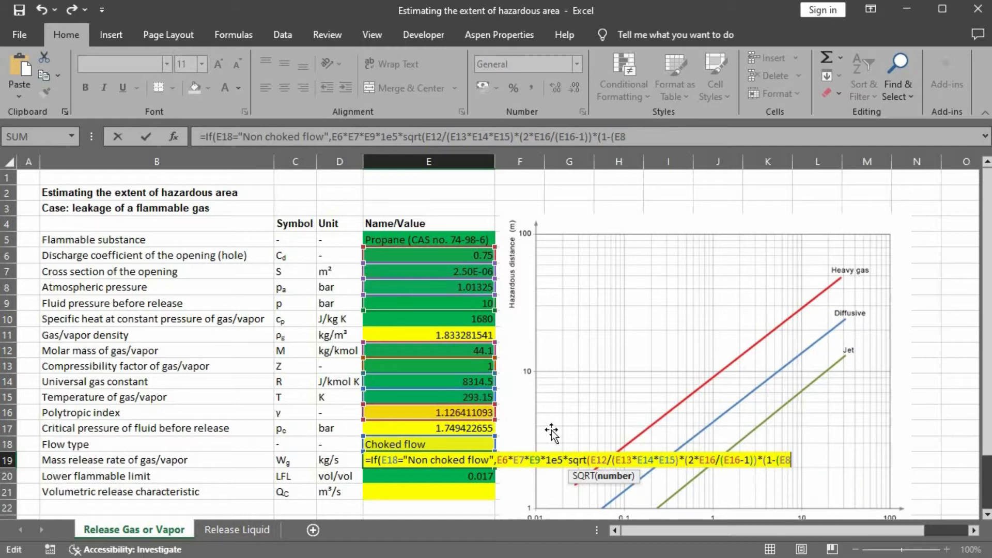
text(/E9))
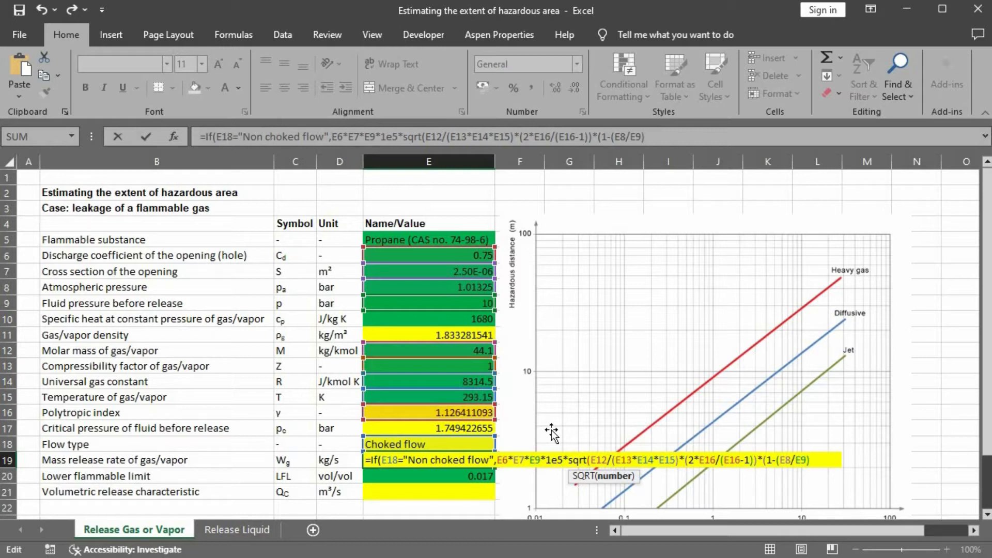
text(^((E16)
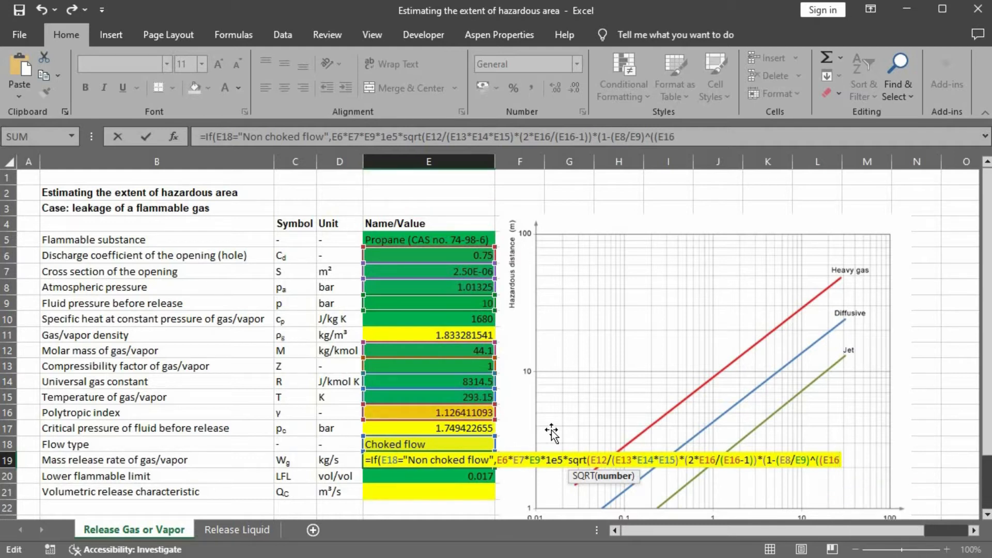
text(-)
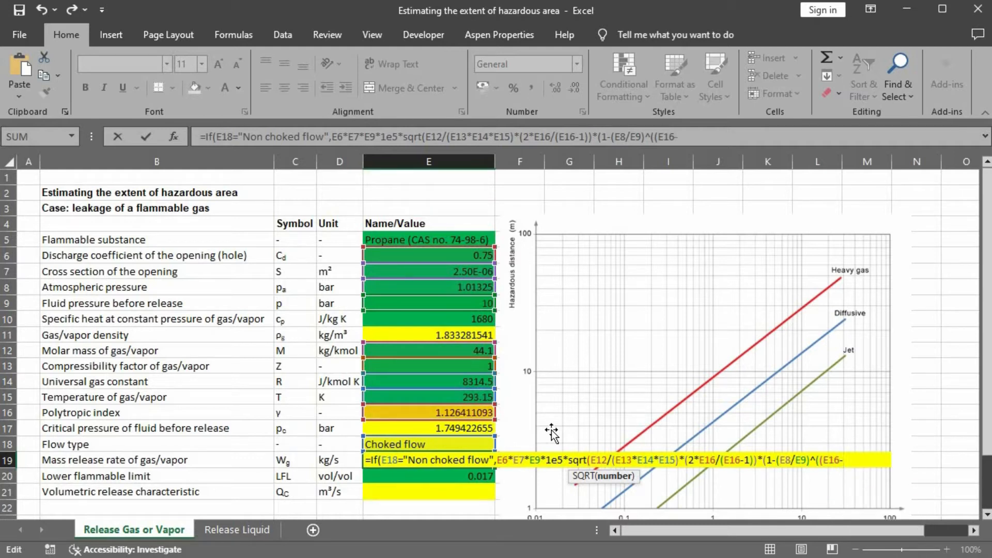
text(1)/E16)
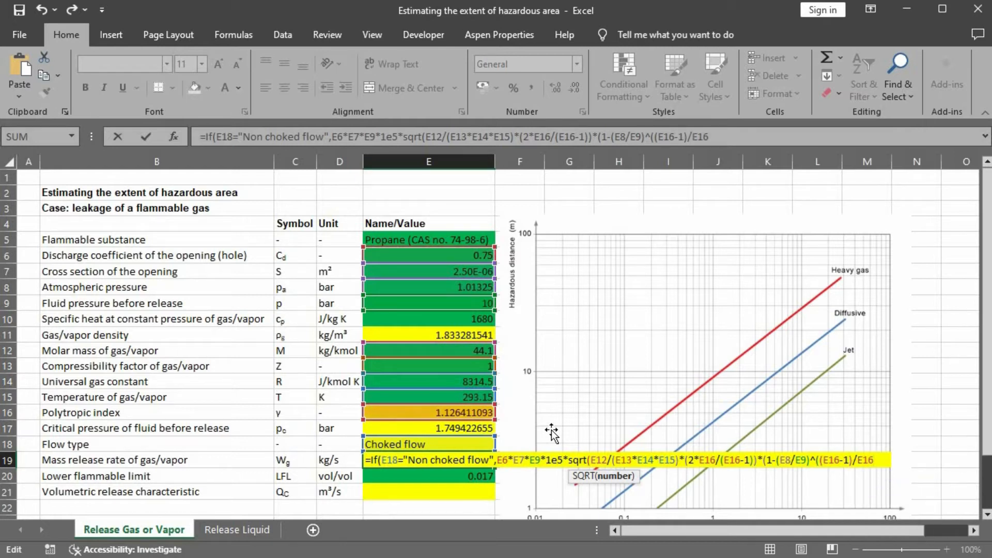
text())))
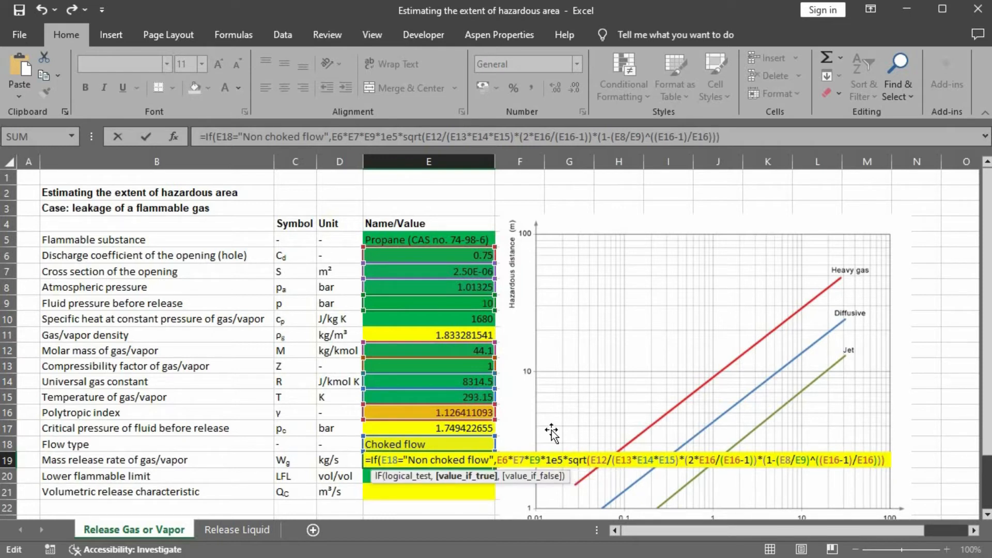
Finish the value if true in the E19 formula with the factor *(E8/E9)^(1/E16).
text(*()
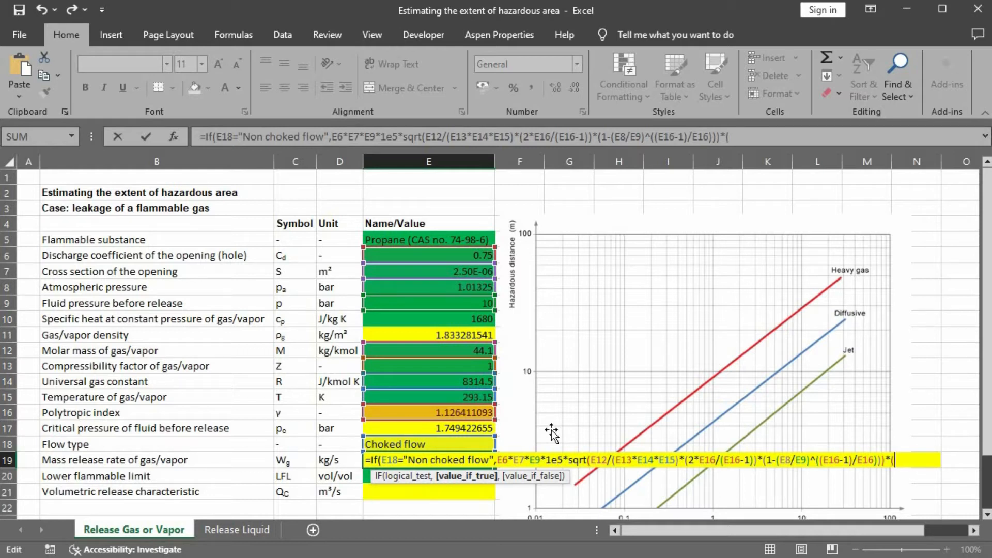
text(E8)
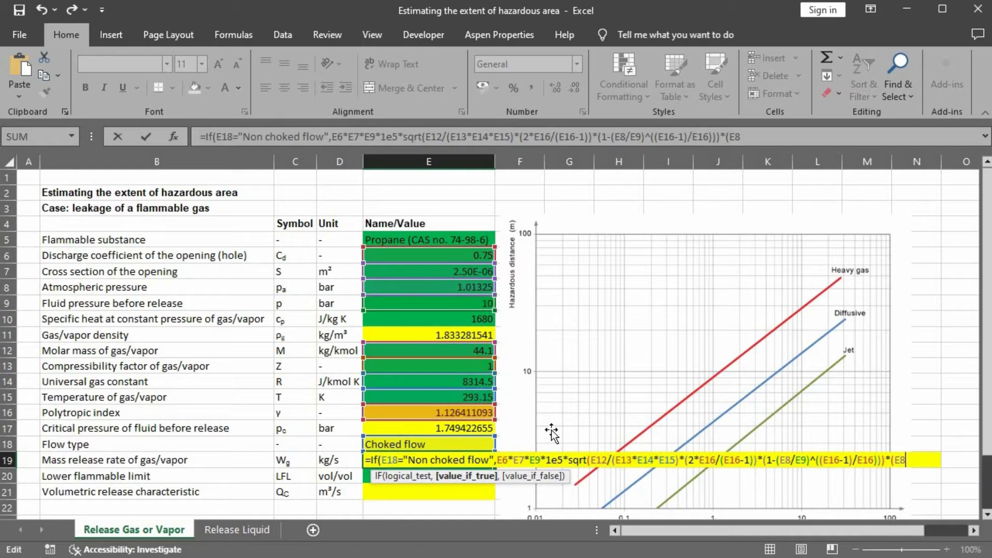
text(/E9)
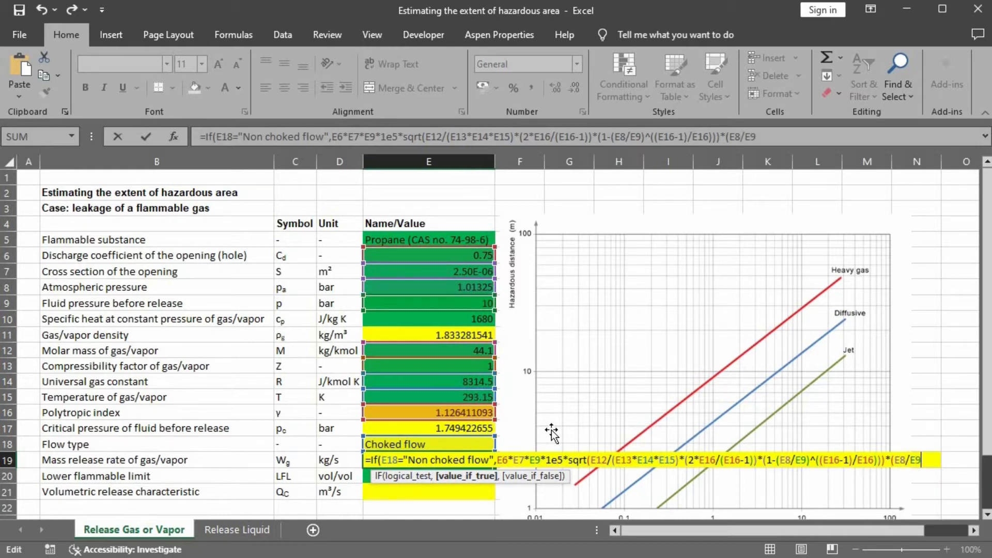
text()^(1/E16)
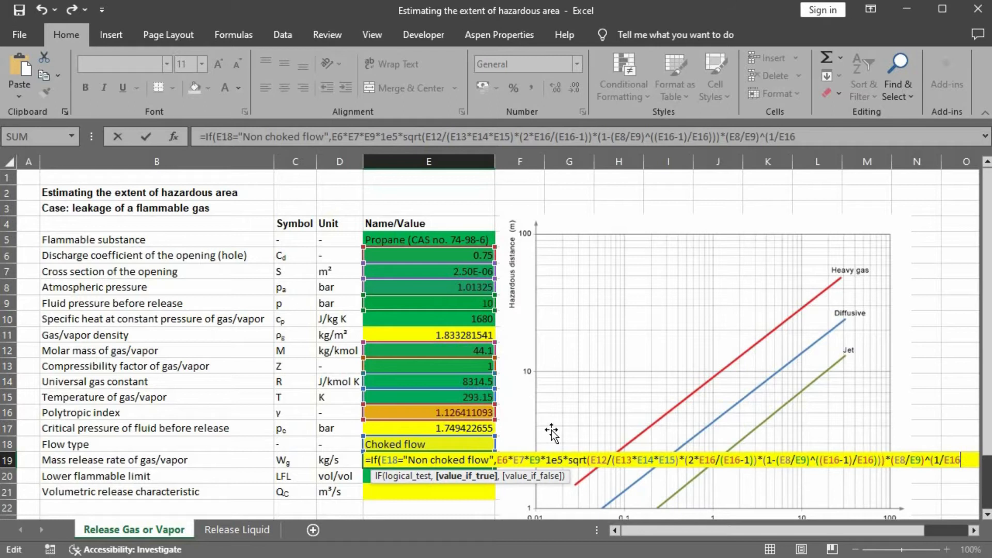
text())
Try to add a closing parenthesis to the square root term in the E19 formula.
key(Left)
key(Left)
key(Left)
key(Left)
key(Left)
key(Left)
key(Left)
key(Left)
key(Left)
key(Left)
key(Left)
key(Left)
key(Left)
key(Left)
key(Left)
key(Left)
key(Left)
text())
key(Right)
key(Right)
key(Right)
key(Right)
key(Right)
key(Right)
key(Right)
key(Right)
key(Right)
key(Right)
key(Right)
key(Right)
key(Right)
key(Right)
key(Right)
key(Right)
Close the value if true in the E19 formula and start the value if false with E6*E7*E9*1E5*SQRT(.
text(,)
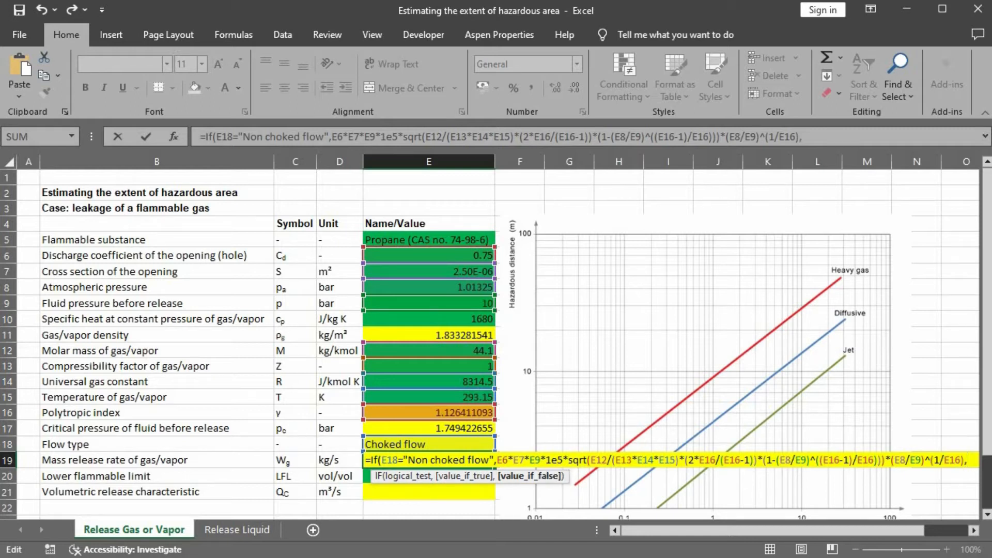
text(E6)
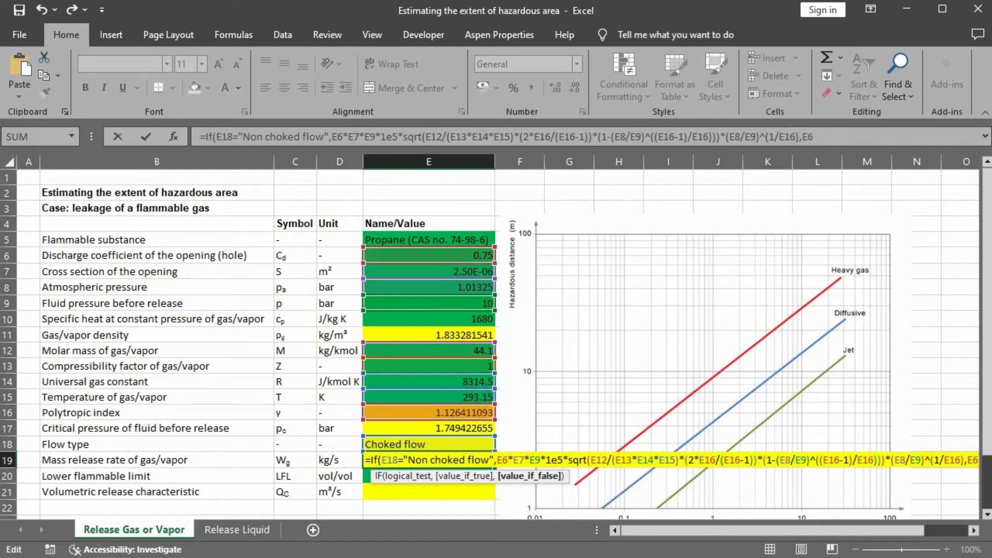
text(*E)
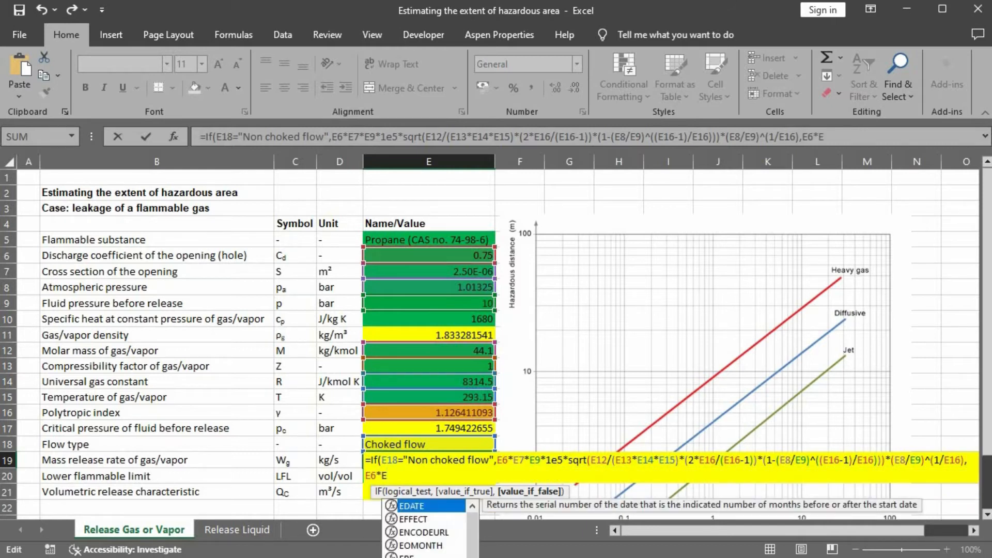
text(7*E9)
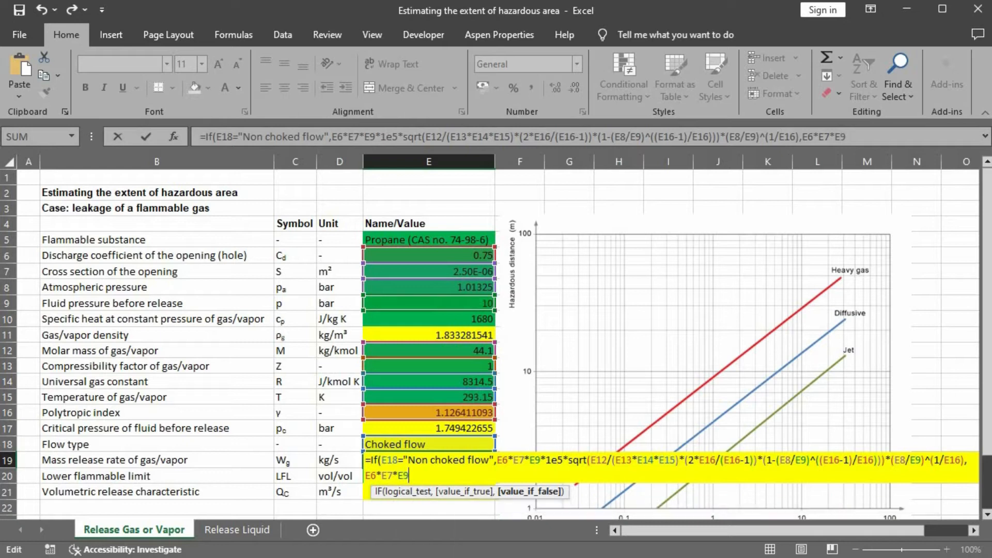
text(*1E5*SQRT)
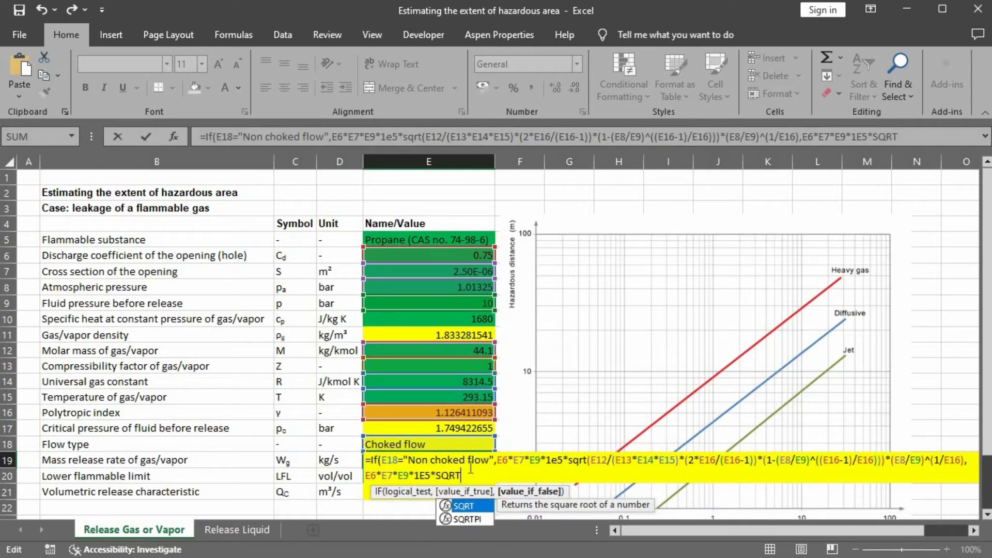
text(()
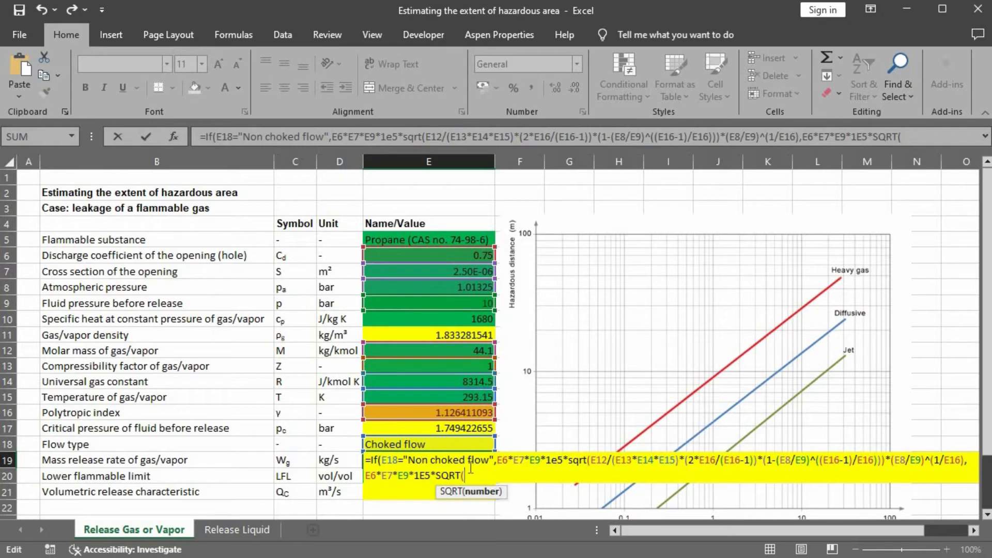
Continue the second square root in the E19 formula with E16*E12/(E13*E14*E15.
text(E1)
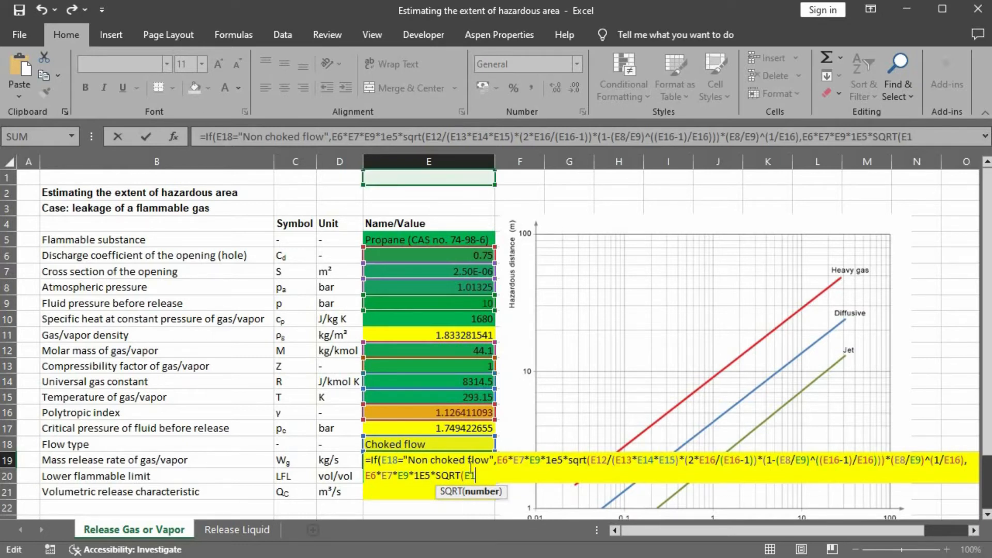
text(6)
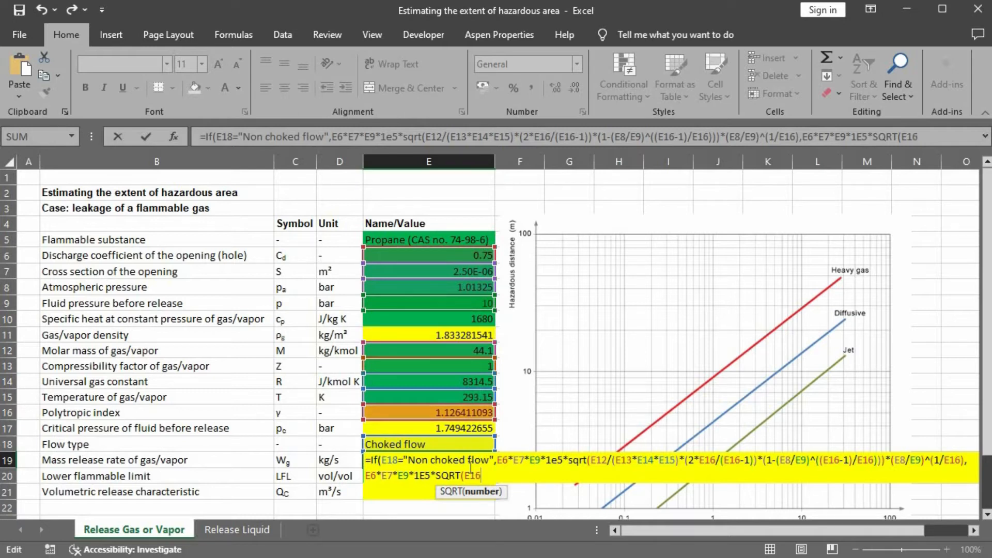
text(*E12)
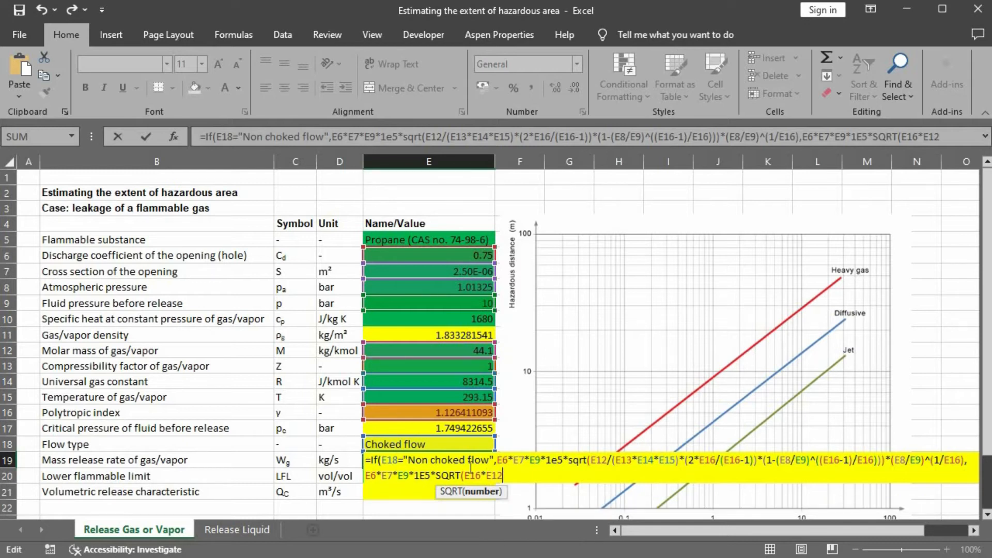
text(/(E13)
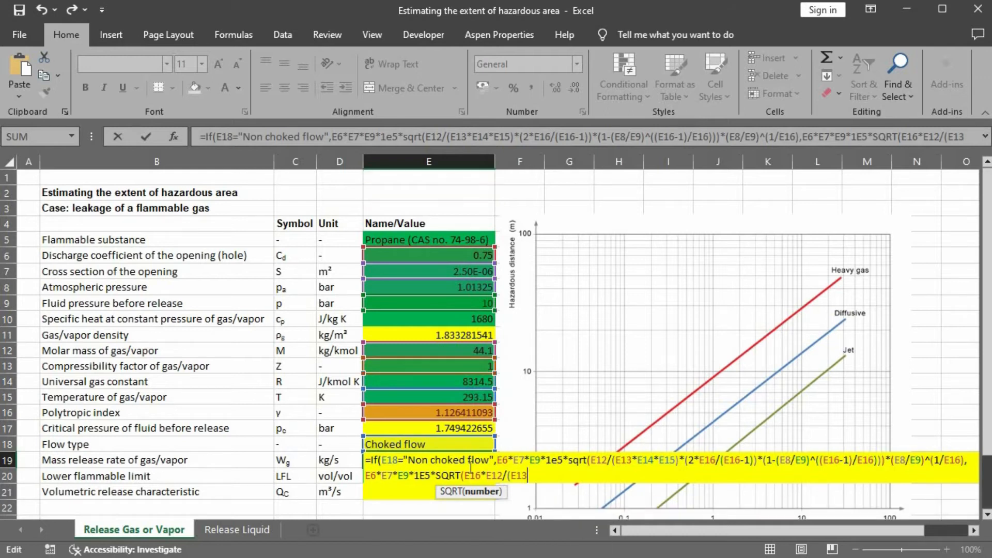
text(*E14)
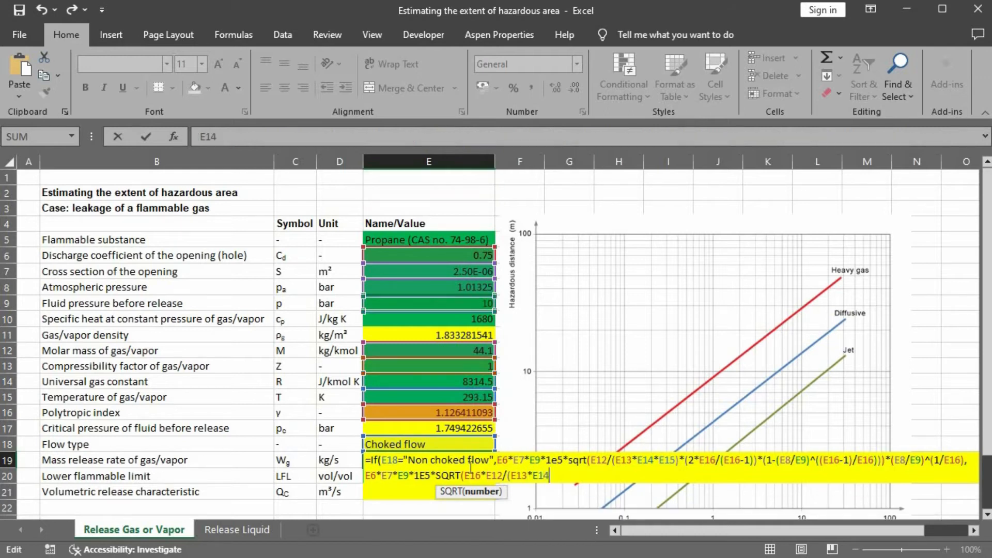
text(*E)
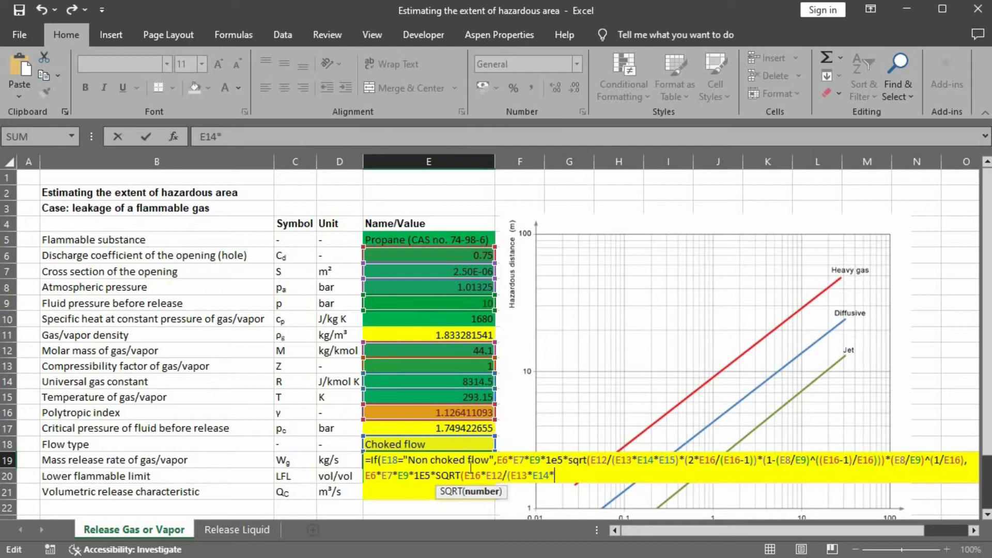
text(15)
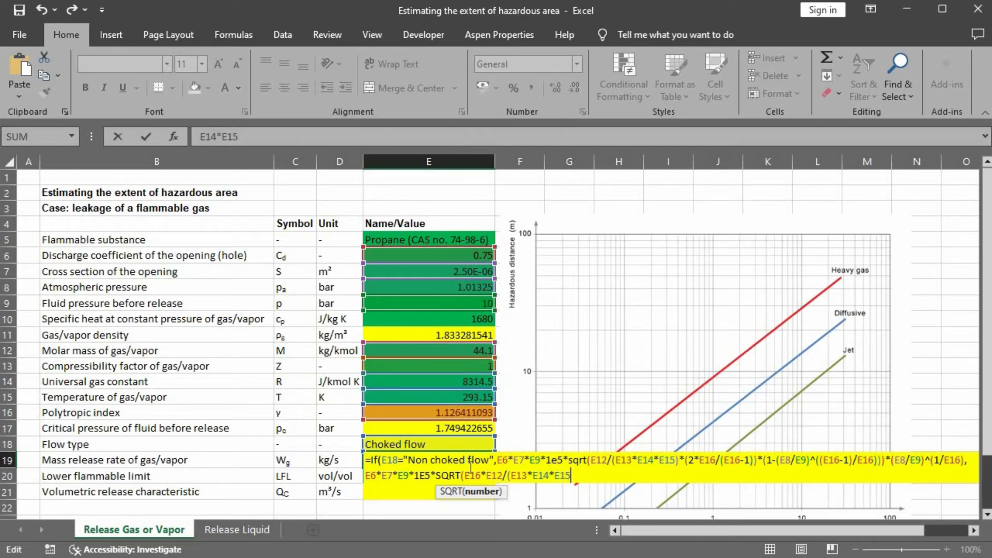
Complete the E19 mass release rate formula with )*(2/(E16+1))^((E16+1)/(E16-1)))) and enter it.
text()*)
text(()
text(2/)
text((E)
text(16*)
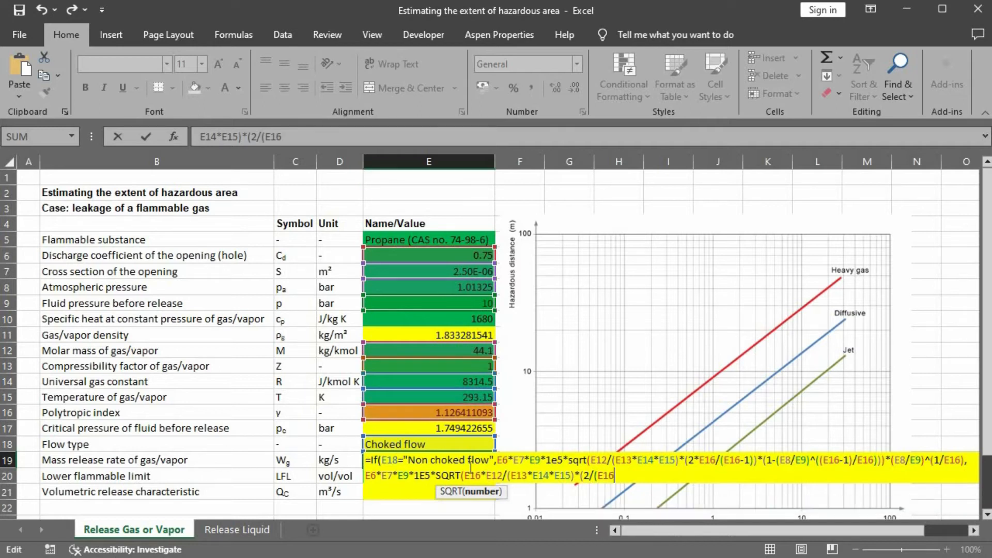
text(+1))^((E16*)
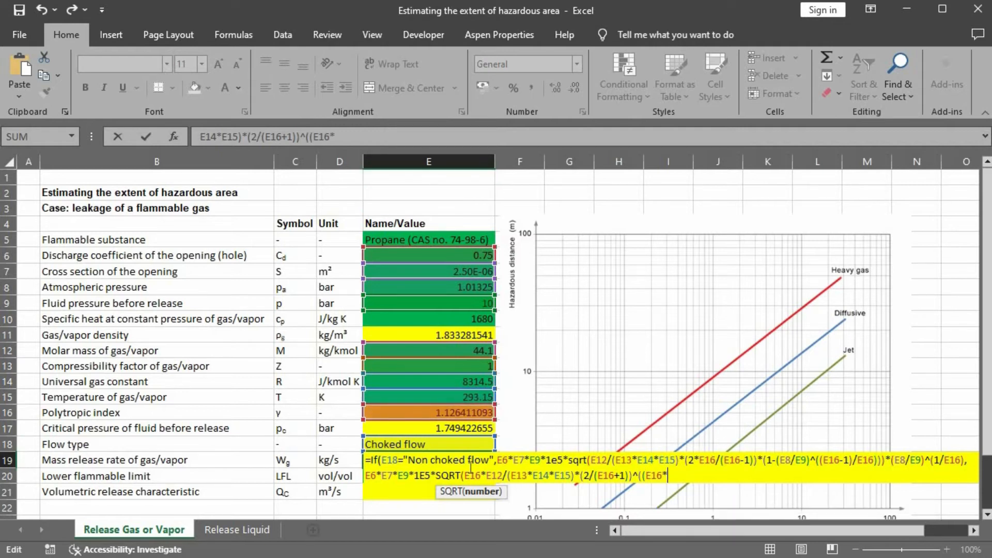
key(BackSpace)
text(+1)/(E16-)
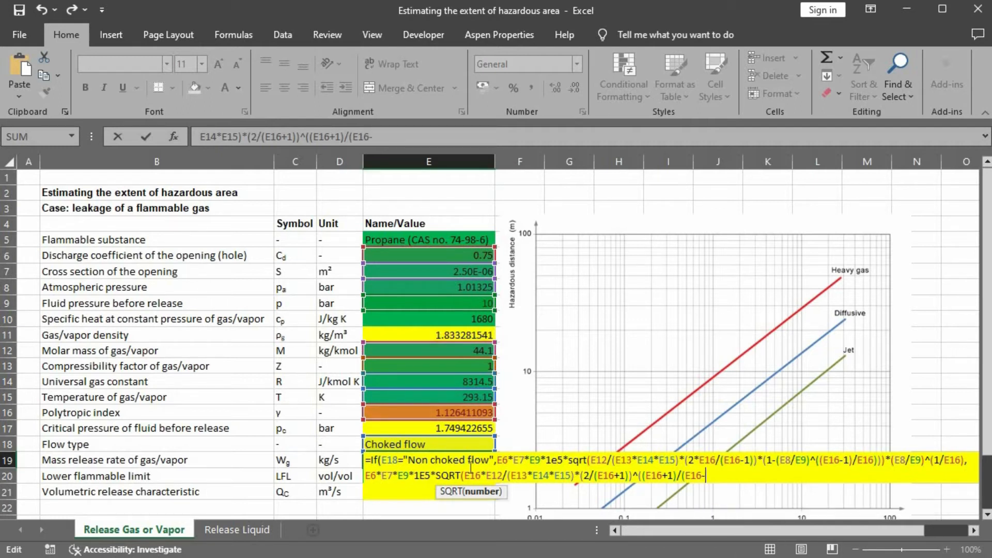
text(1))))
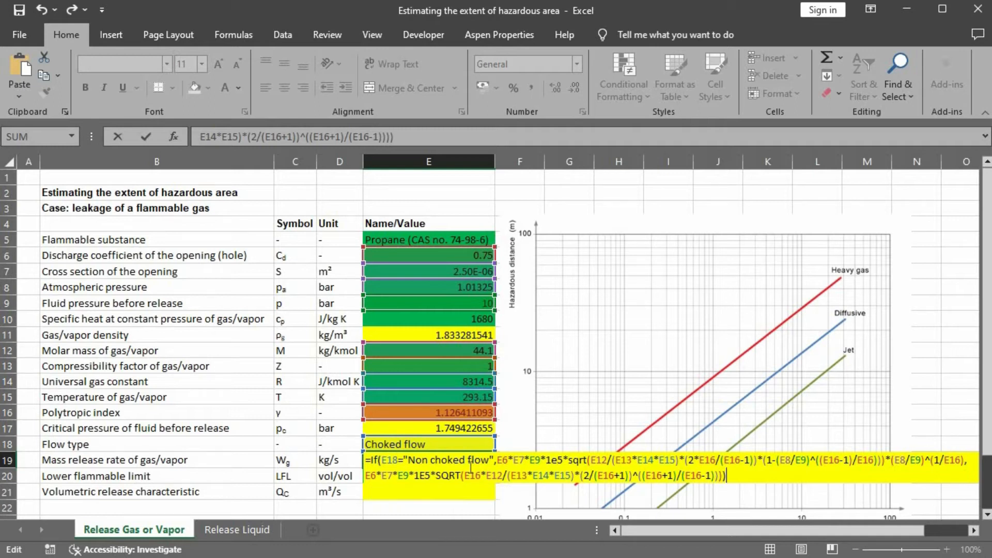
key(Return)
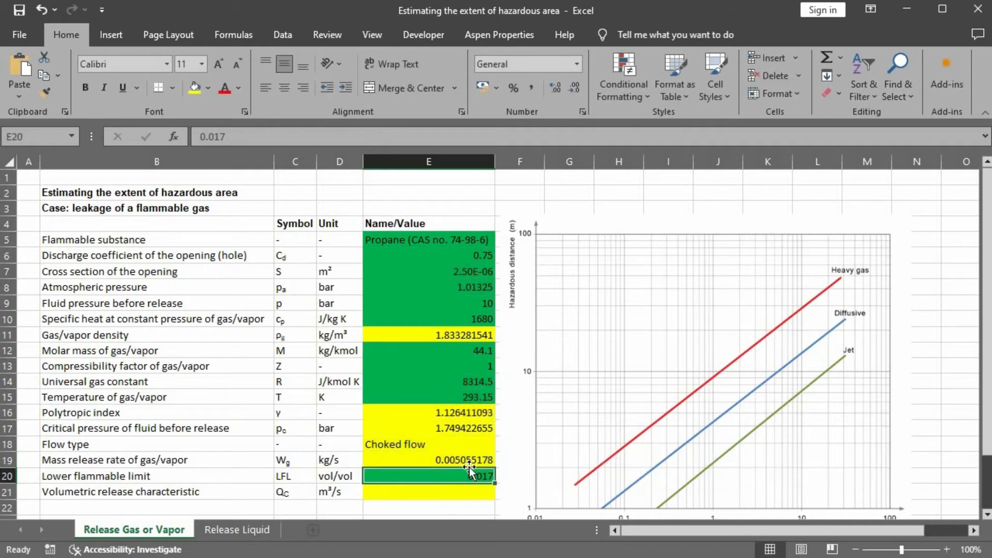
Calculate the volumetric release characteristic in E21 with the formula =E19/E11/E20.
click(428, 490)
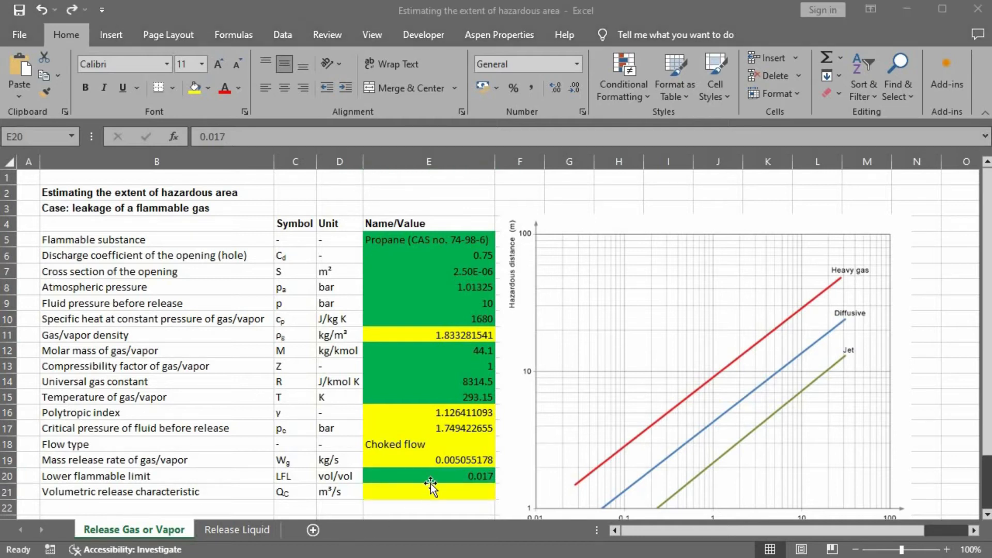
click(432, 488)
click(435, 491)
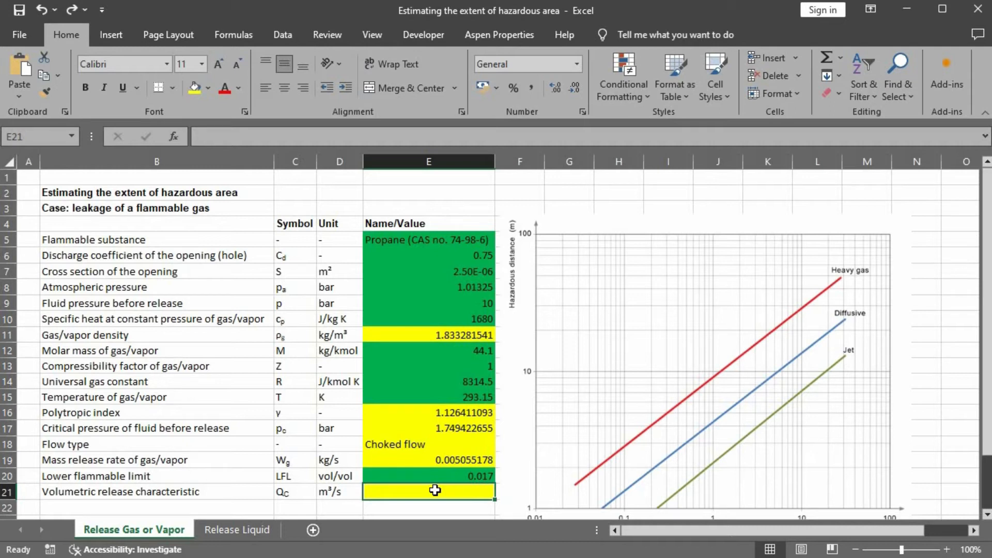
text(=)
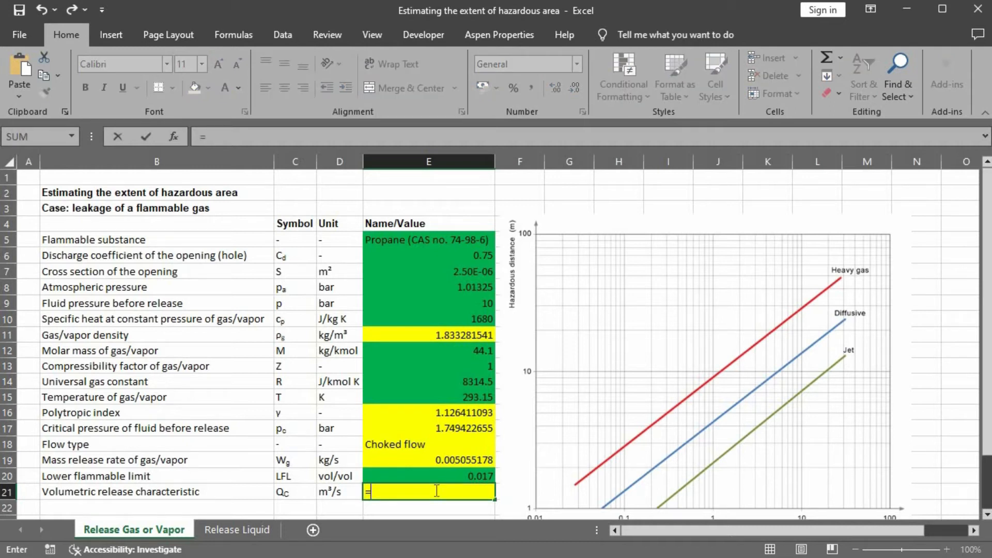
text(E19)
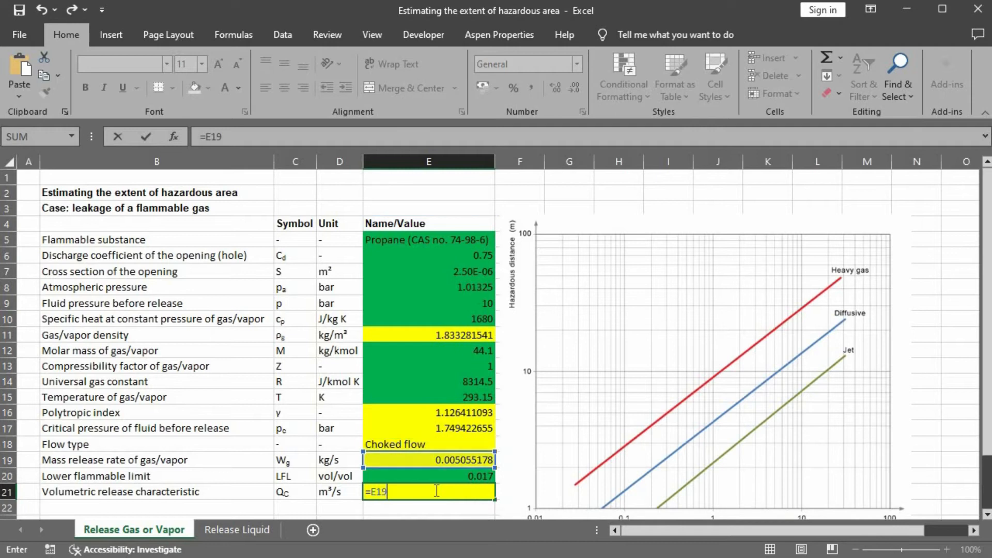
text(/E11/E20)
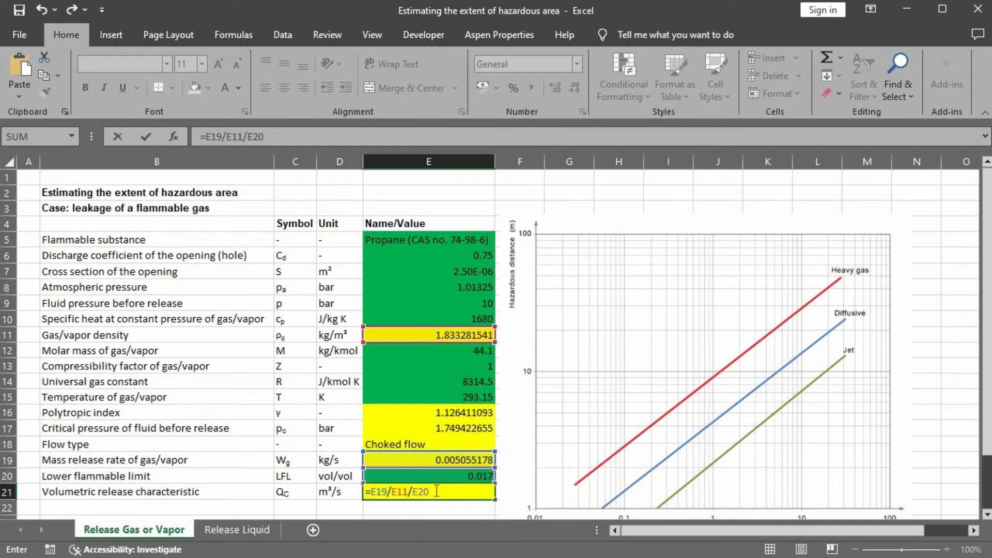
key(Return)
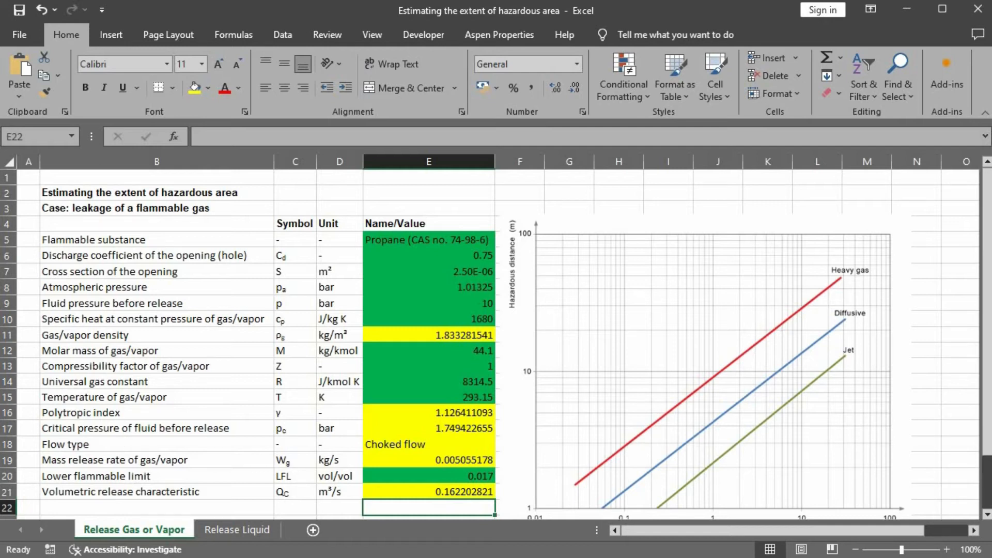
Draw a vertical straight line about 1.4 cm high on the distance chart, from just below the Qc axis at about 0.16 up to the Diffusive line.
click(932, 394)
scroll(930, 345, down, 1)
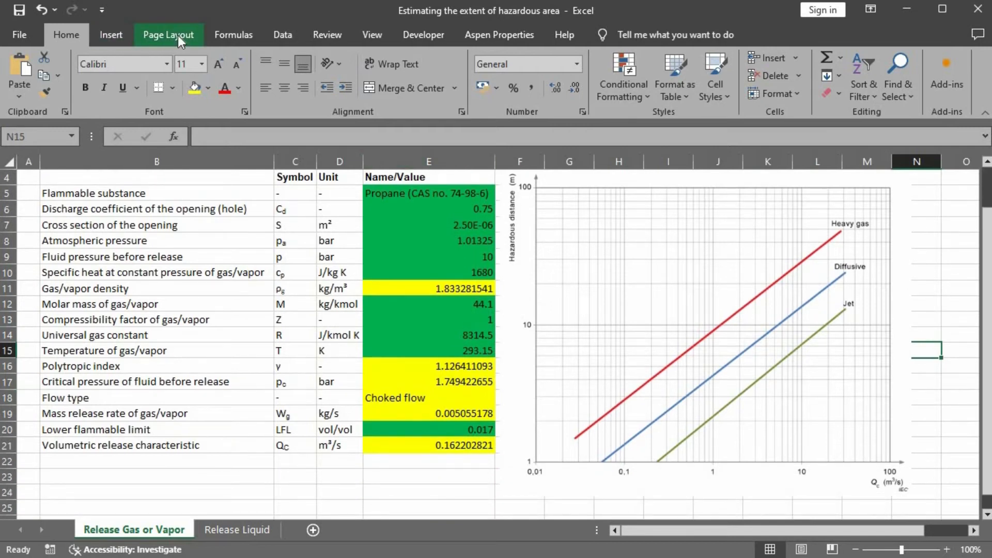
click(123, 35)
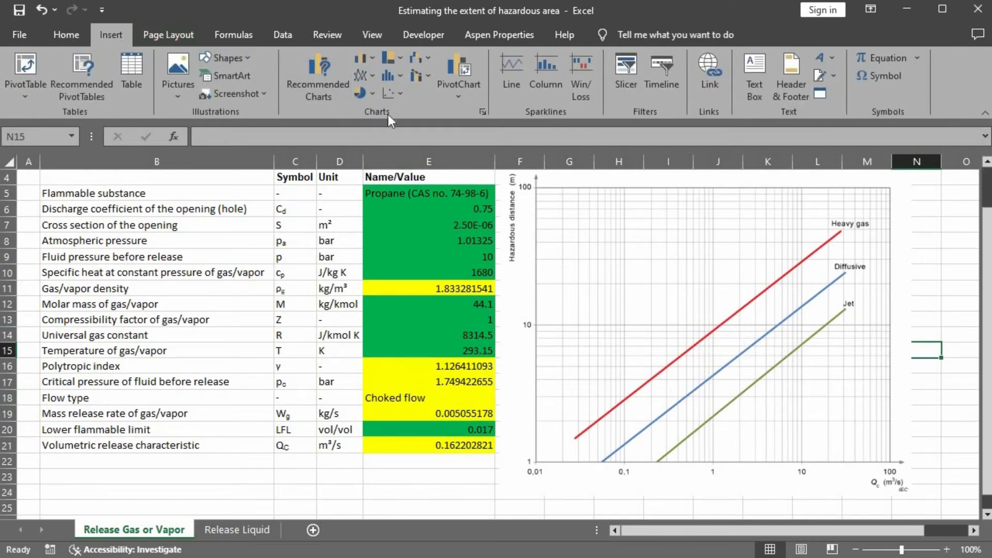
click(401, 98)
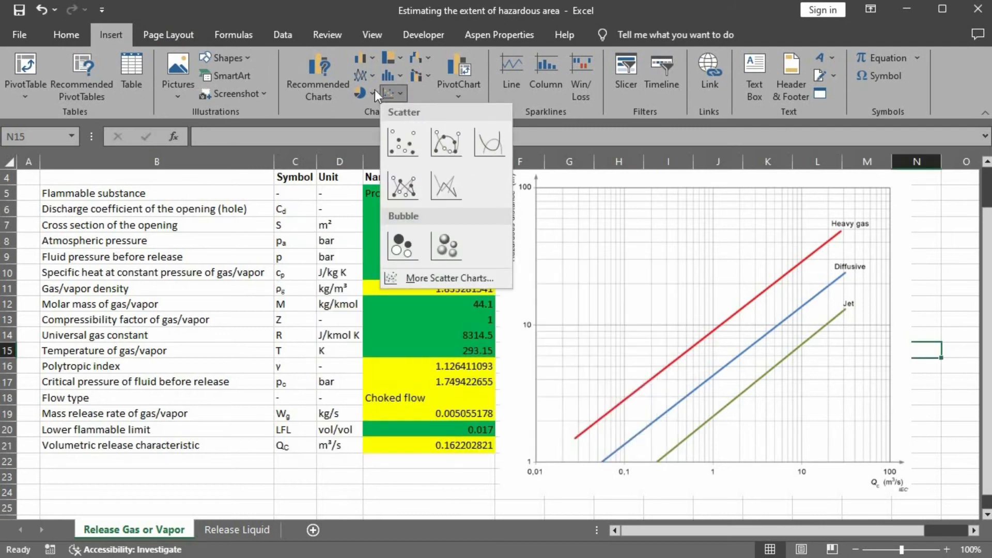
click(267, 14)
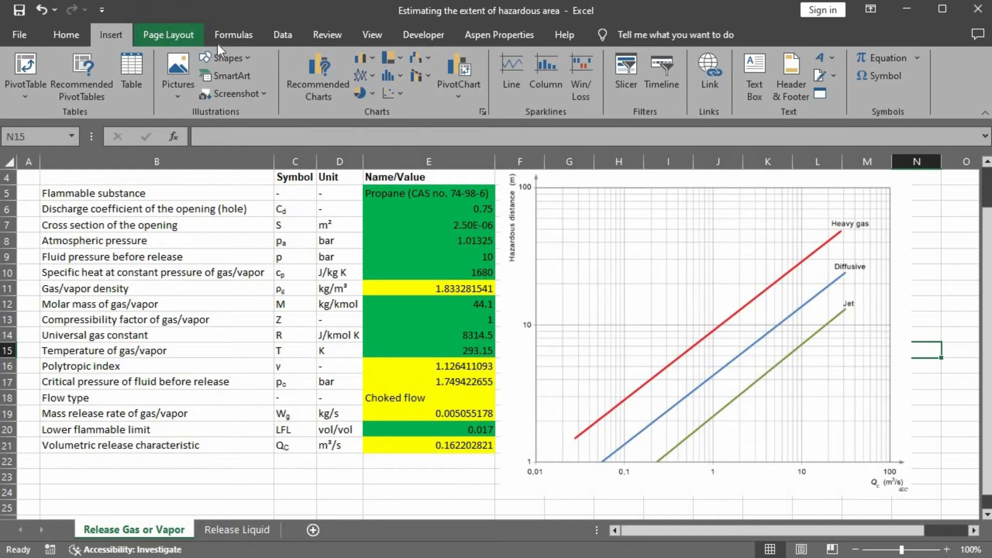
click(247, 58)
click(222, 92)
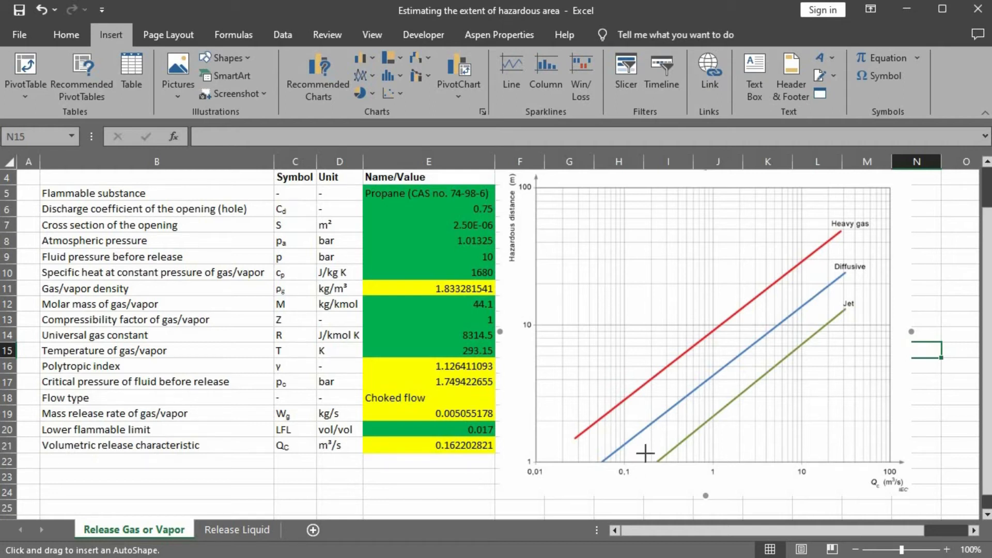
mouse_move(644, 474)
mouse_down()
mouse_move(646, 418)
mouse_move(643, 434)
mouse_up()
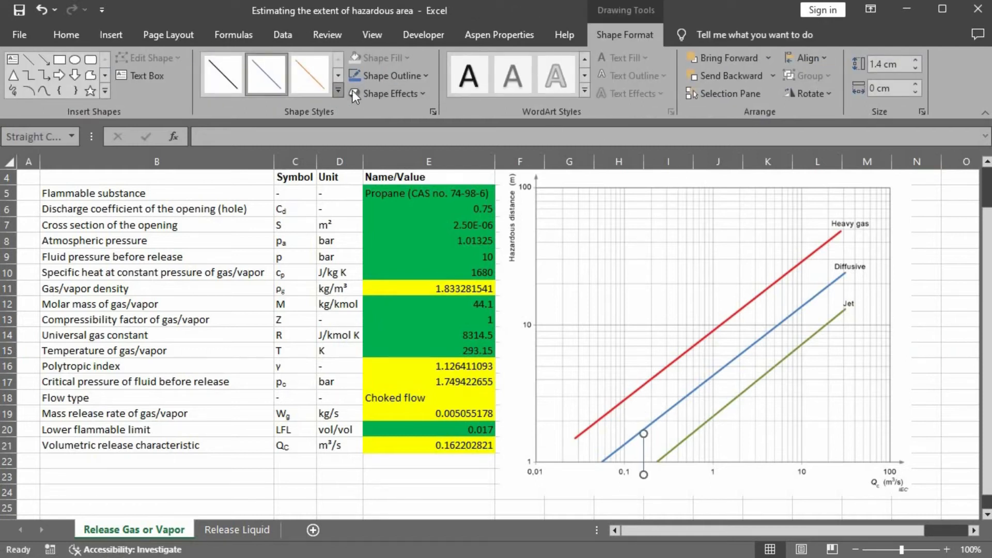
Set the vertical line's outline weight to 2¼ pt.
click(421, 79)
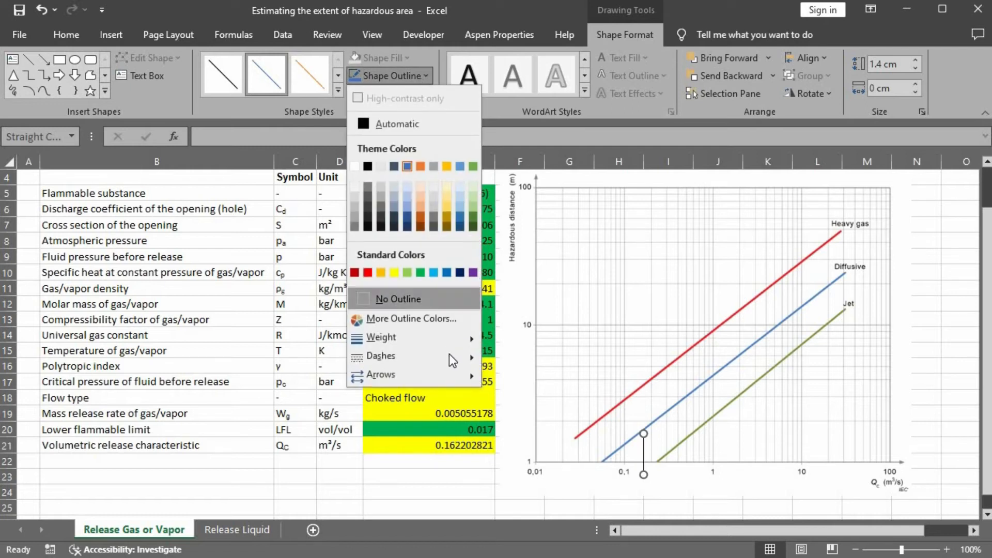
mouse_move(455, 334)
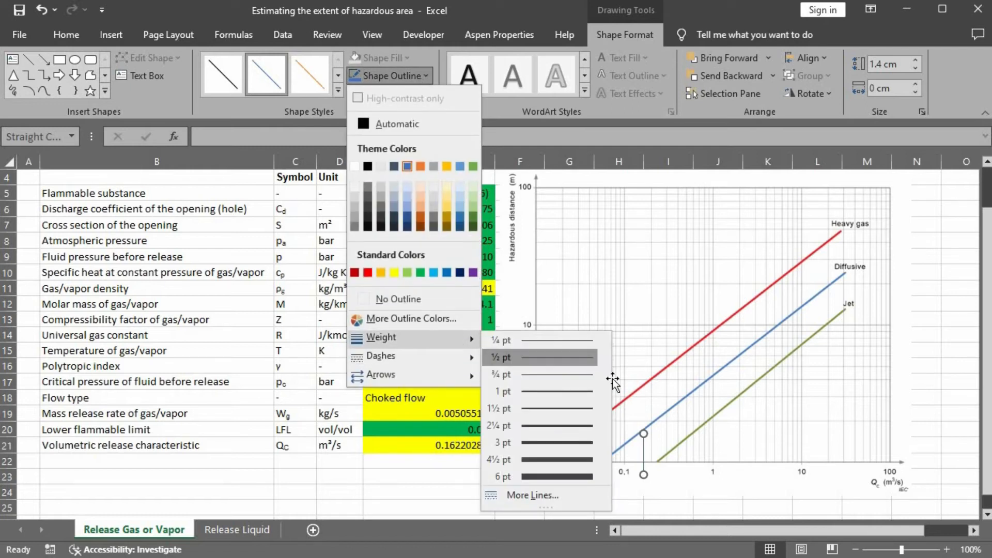
click(563, 430)
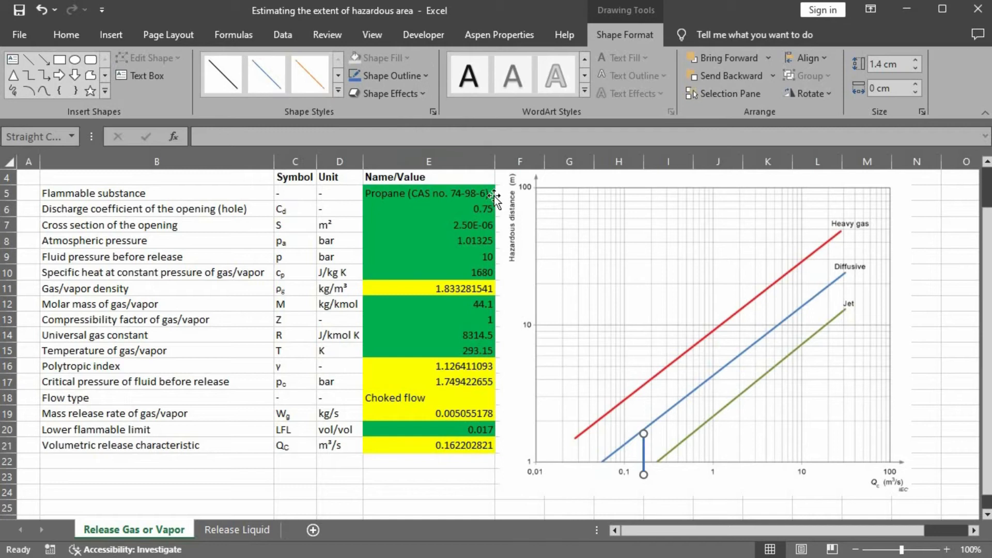
Apply the black line style to the vertical marker on the chart and set its outline weight to 3 pt.
click(224, 80)
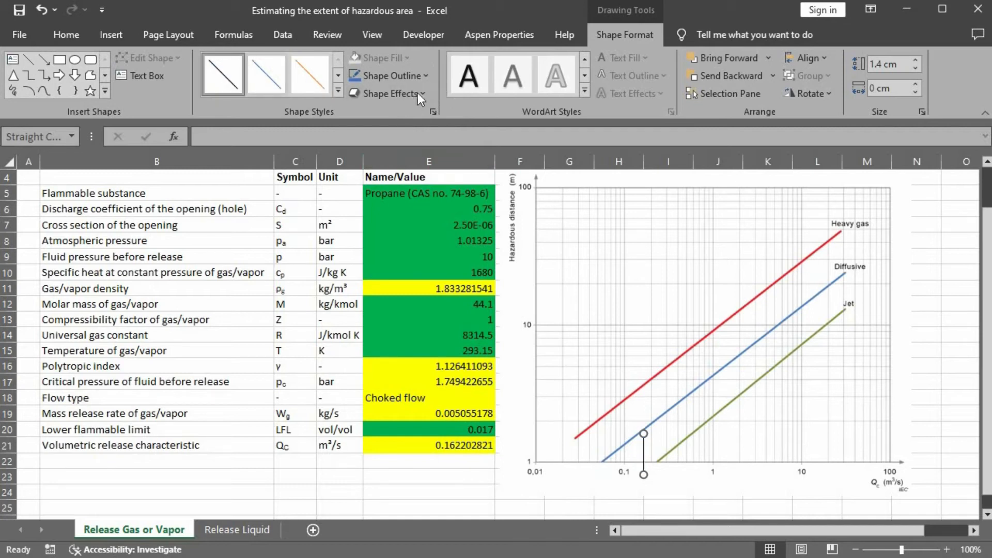
click(429, 80)
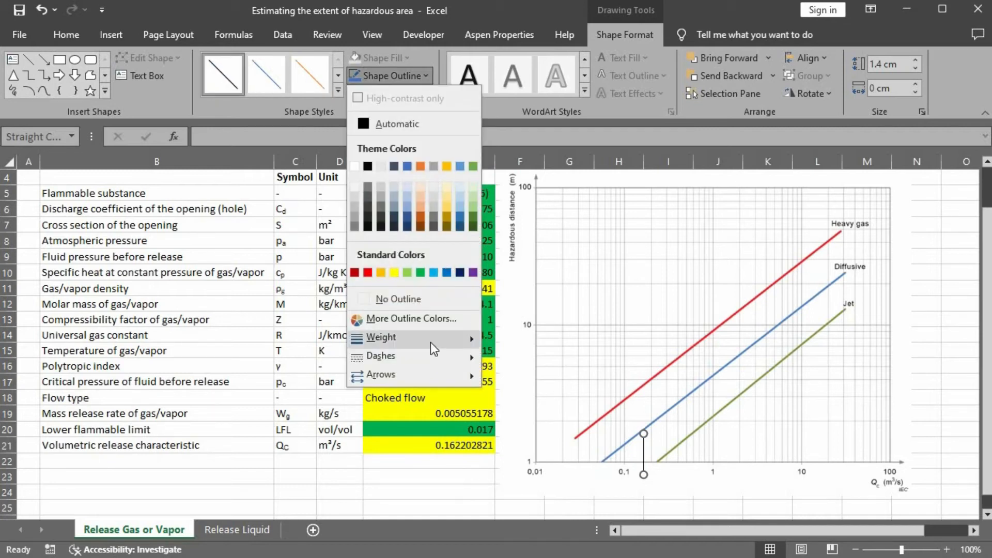
mouse_move(446, 339)
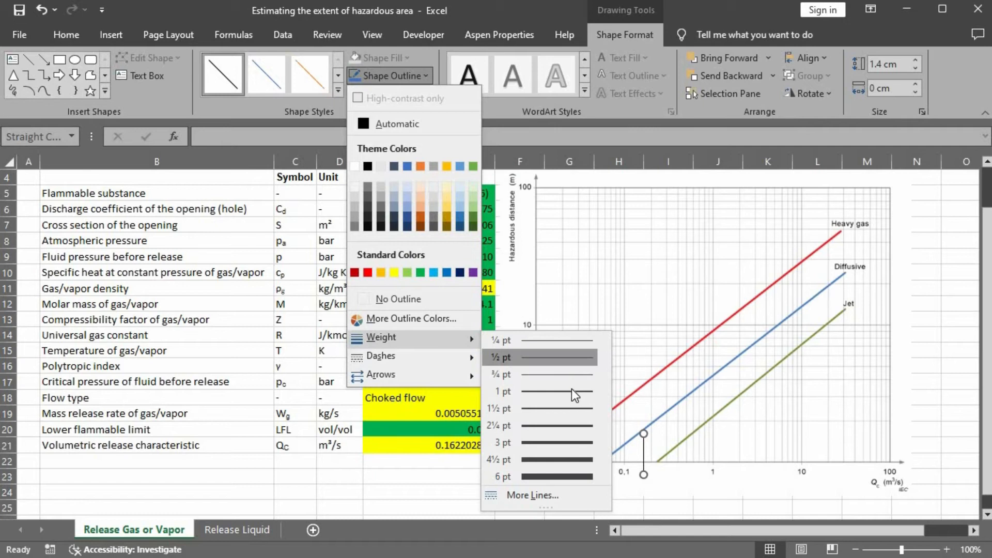
click(544, 443)
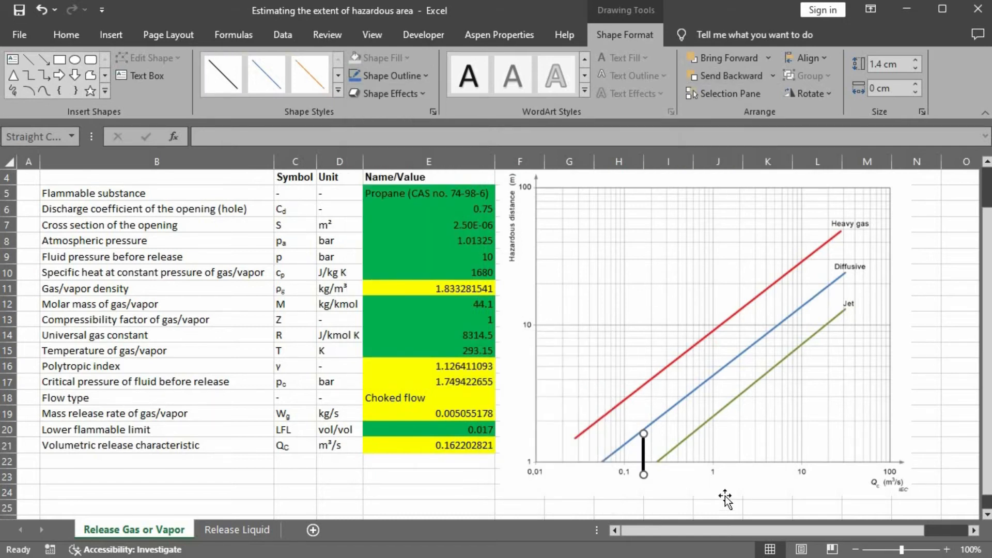
click(932, 431)
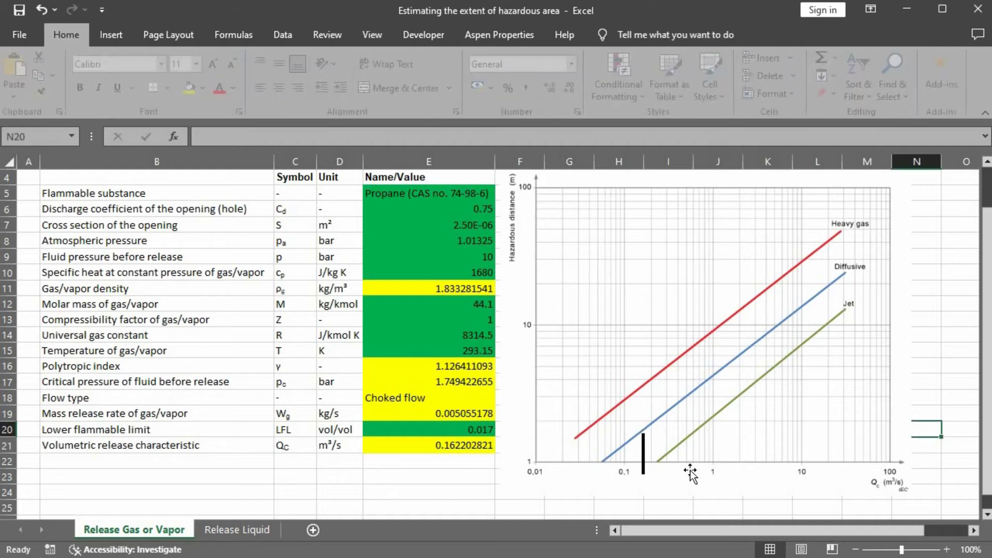
Duplicate the vertical marker and reshape the copy into a horizontal line about 4.63 cm long along the chart's 1 m level.
click(649, 458)
key(ctrl+d)
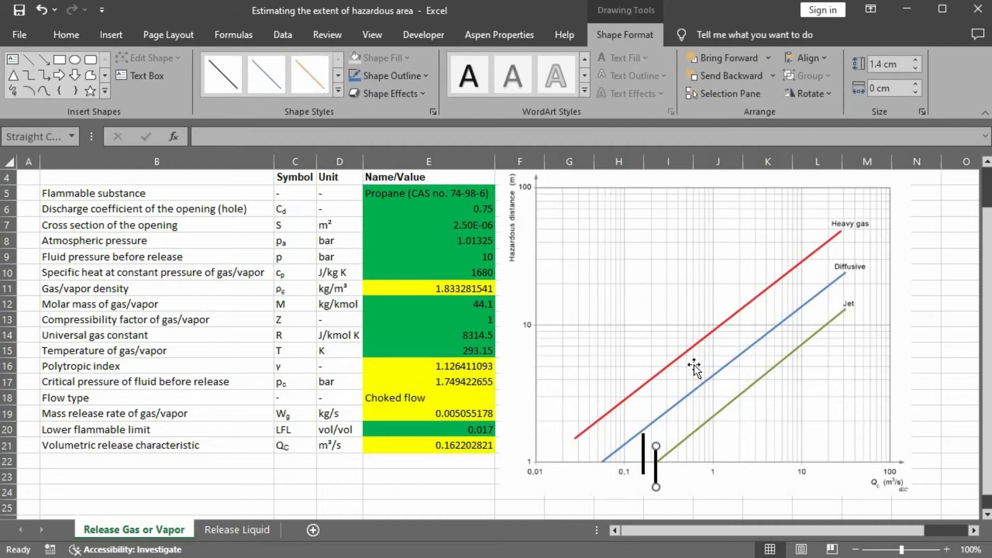
drag(656, 446, 517, 463)
drag(655, 486, 655, 462)
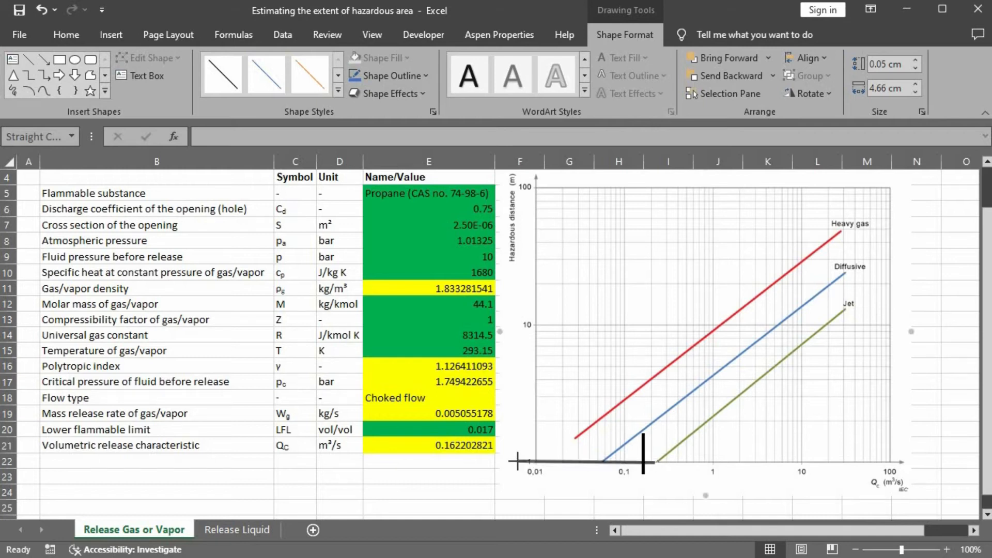
drag(518, 461, 519, 463)
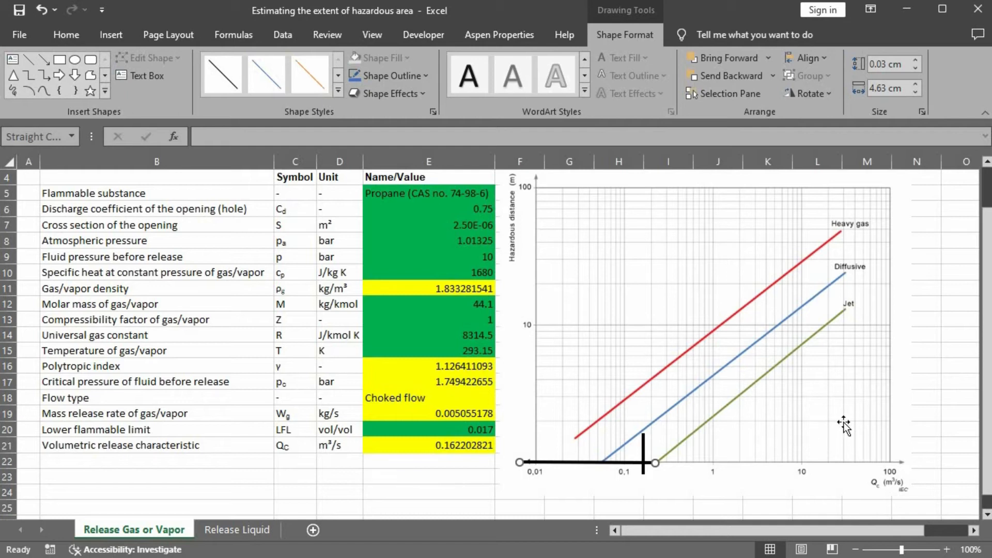
click(926, 393)
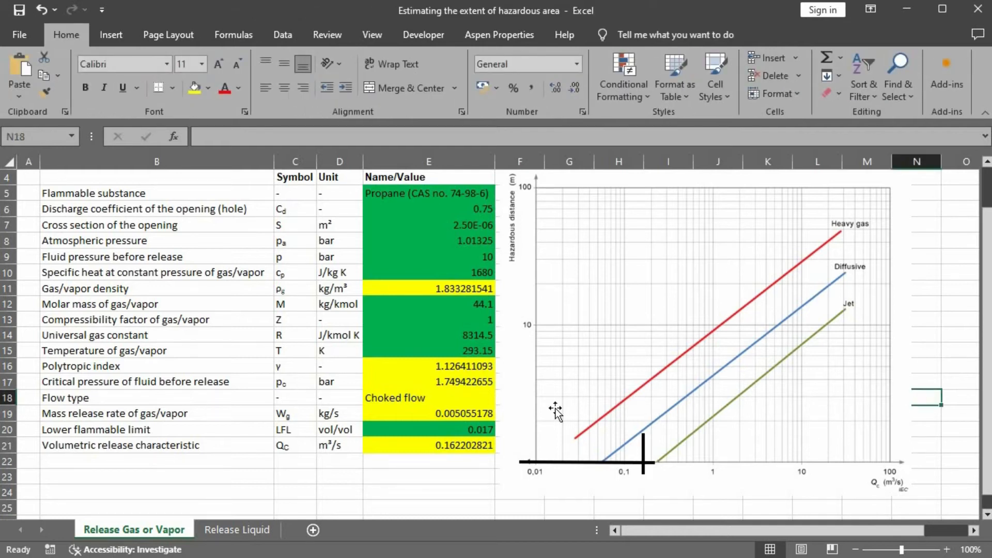
Set the fluid pressure before release in E9 to 1.5 bar and the cross section of the opening in E7 to 2.50E-05 m².
click(469, 254)
text(1.5)
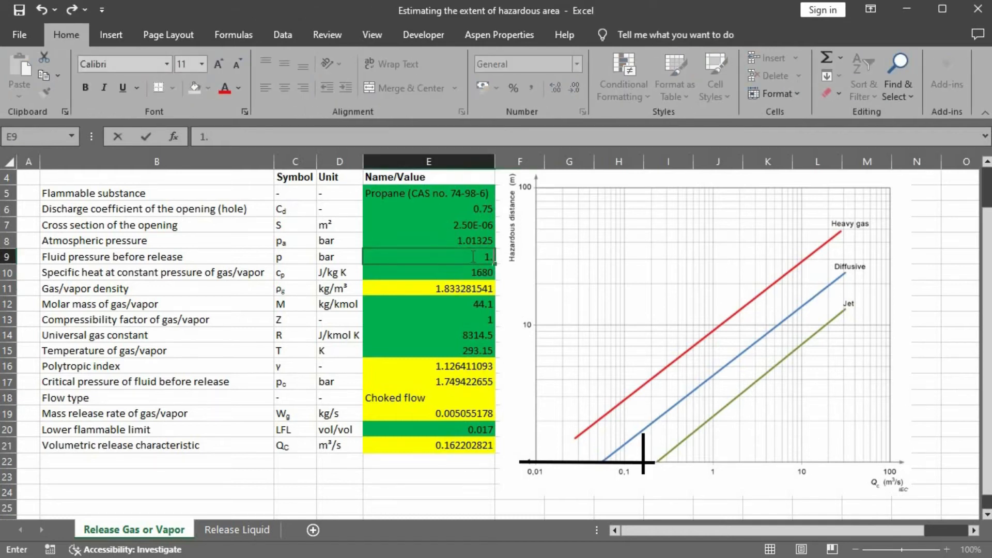
key(Return)
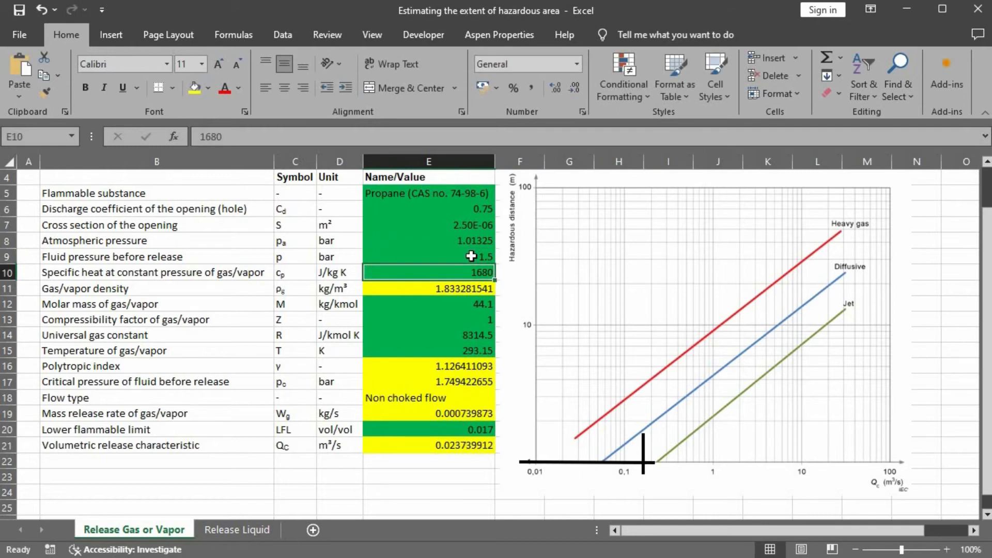
click(463, 223)
click(235, 136)
key(BackSpace)
key(Return)
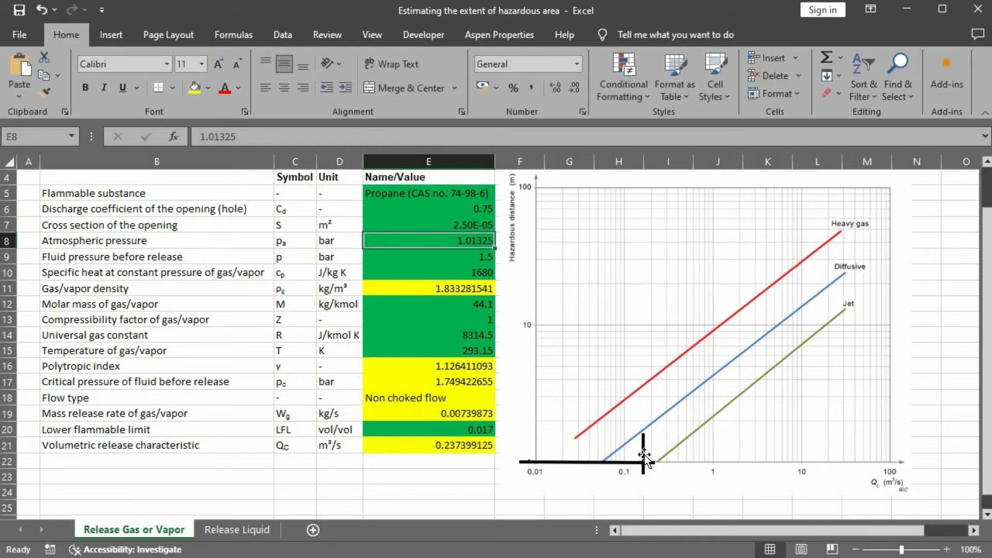
Move the vertical marker to Qc about 0.24, extend it to the Diffusive line, and raise the horizontal marker to their intersection.
mouse_move(647, 452)
mouse_down()
mouse_move(672, 439)
mouse_move(635, 438)
mouse_up()
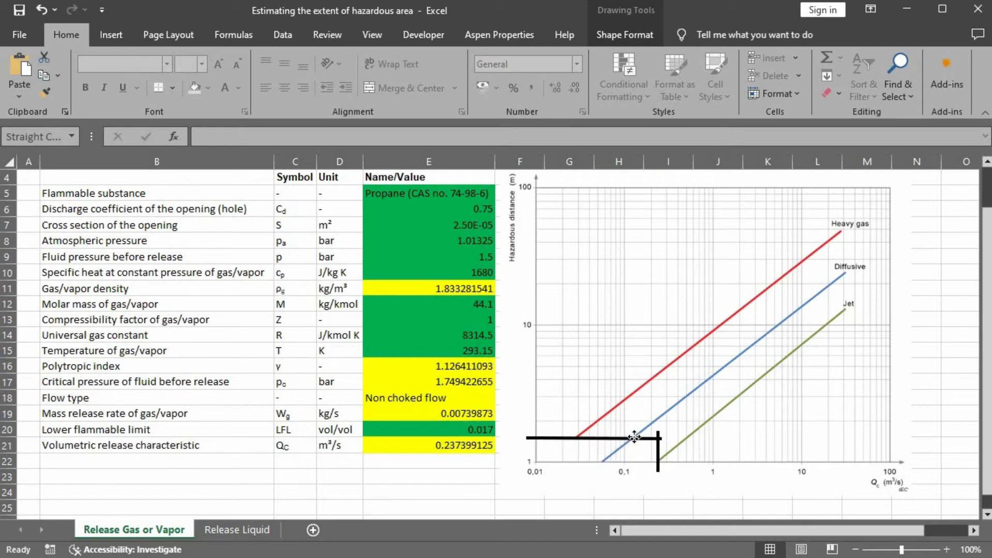
drag(635, 437, 658, 415)
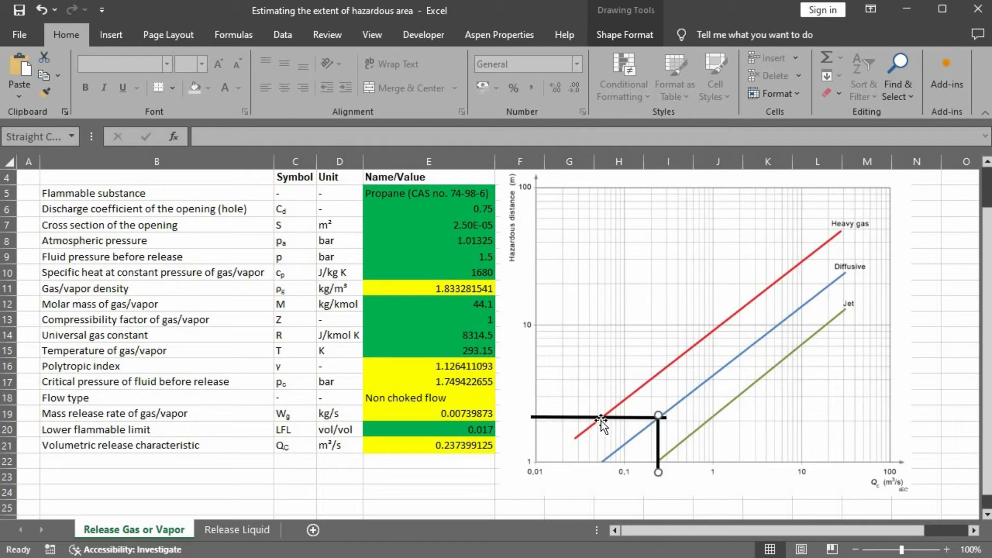
click(622, 417)
click(460, 492)
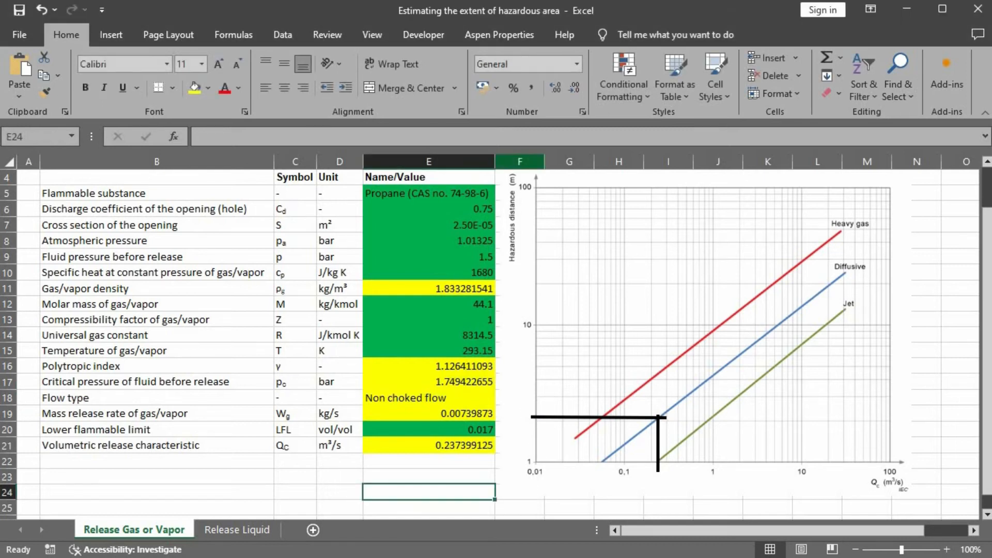
Insert a blank column F between the values and the chart, and remove its inherited fill colour.
click(530, 156)
key(ctrl+shift+equal)
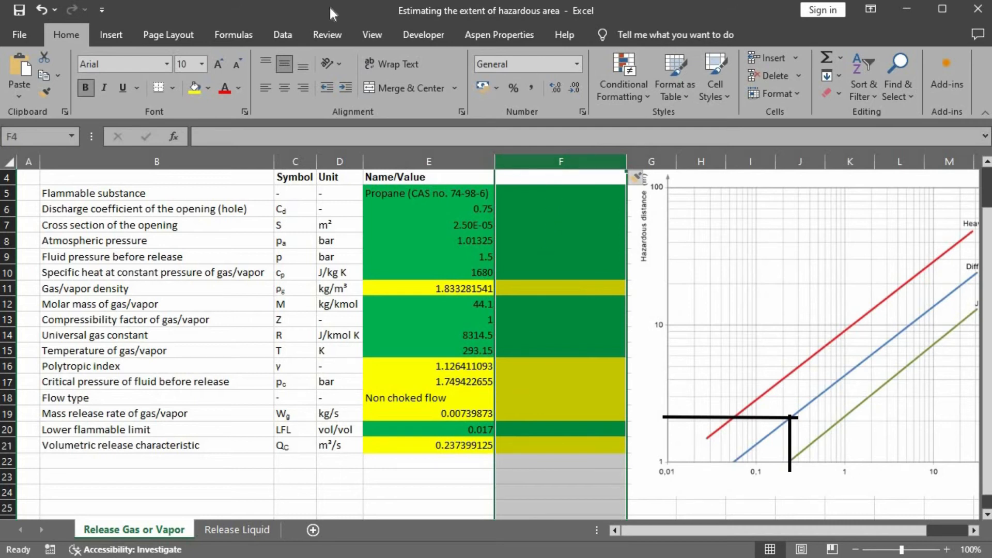
click(208, 88)
click(253, 287)
click(551, 308)
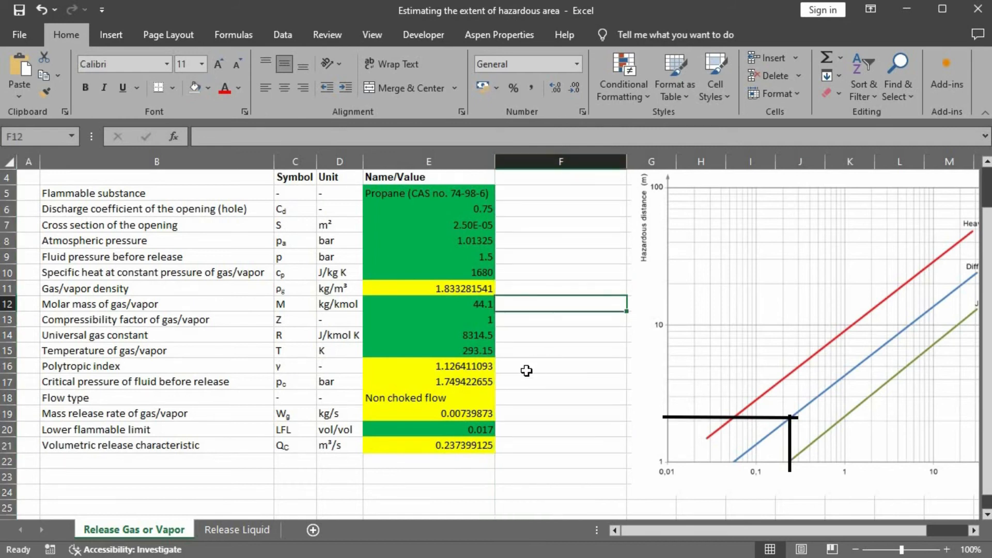
Enter the note "Apply for ideal gas" in F16, beside the polytropic index.
click(579, 362)
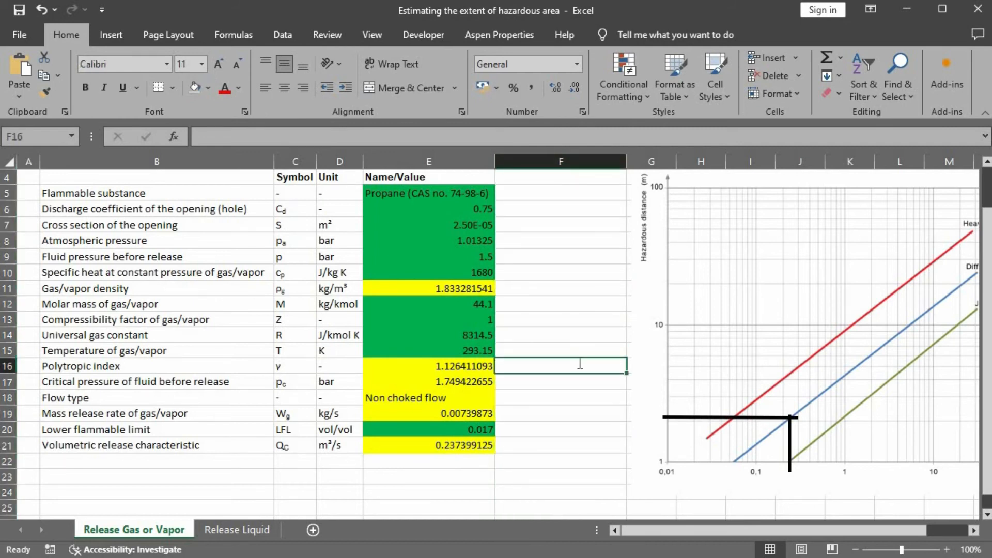
text(Apply)
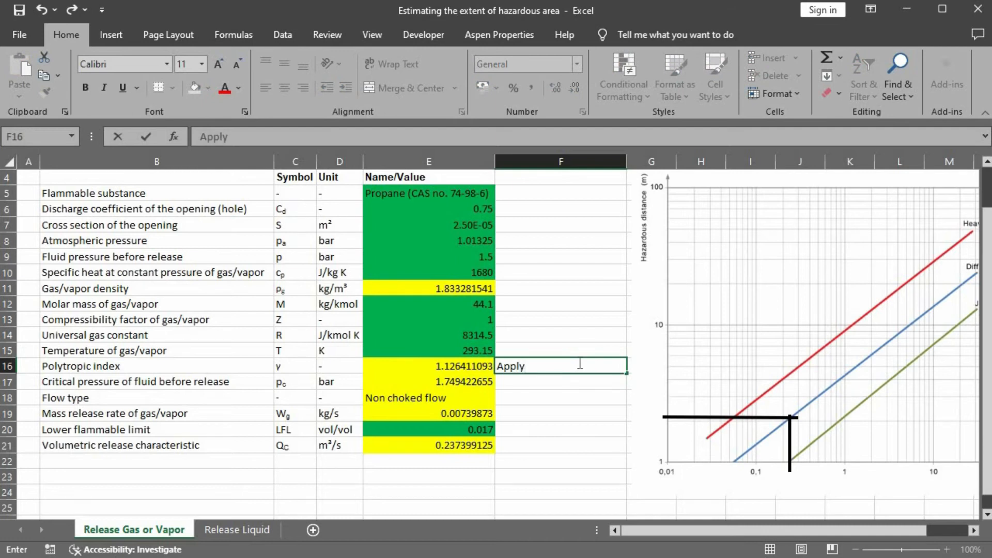
text( for ideal gas)
key(Return)
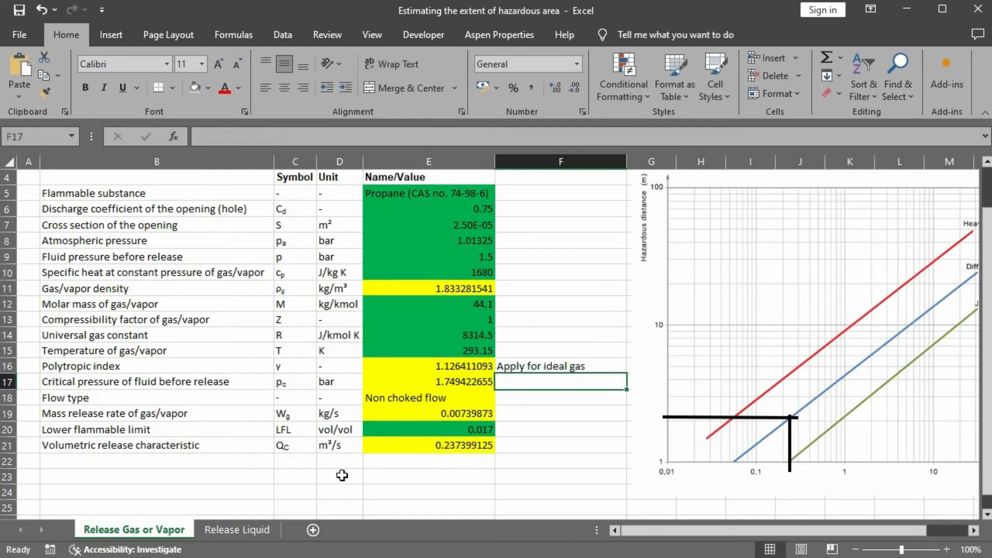
On the Release Liquid sheet, fill the input cells E5:E13 and E16 with green.
click(237, 531)
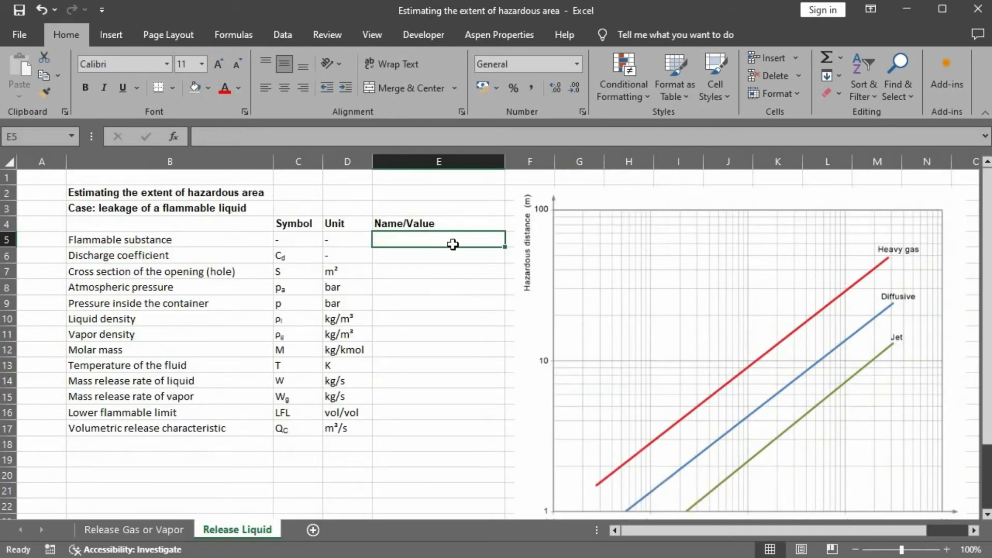
drag(457, 238, 446, 365)
click(208, 89)
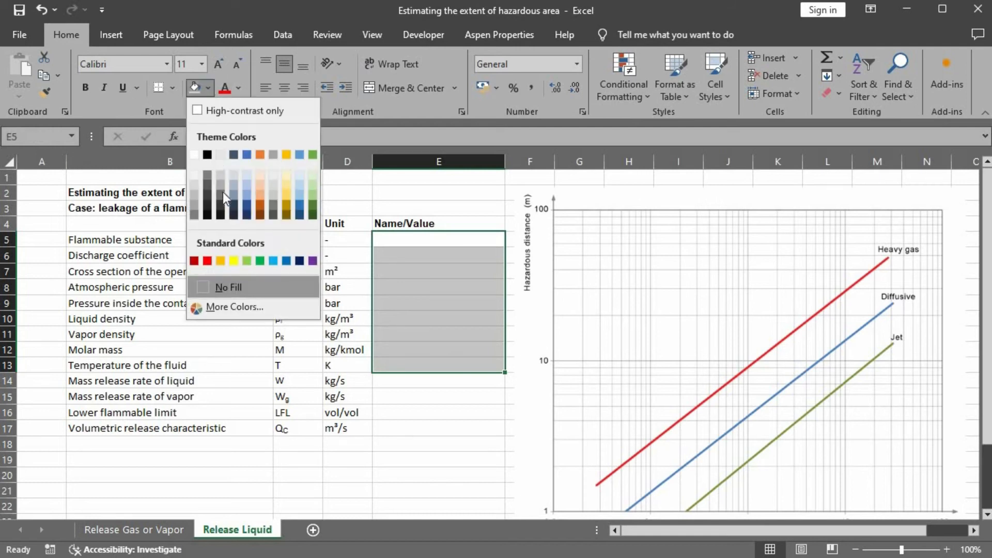
click(261, 263)
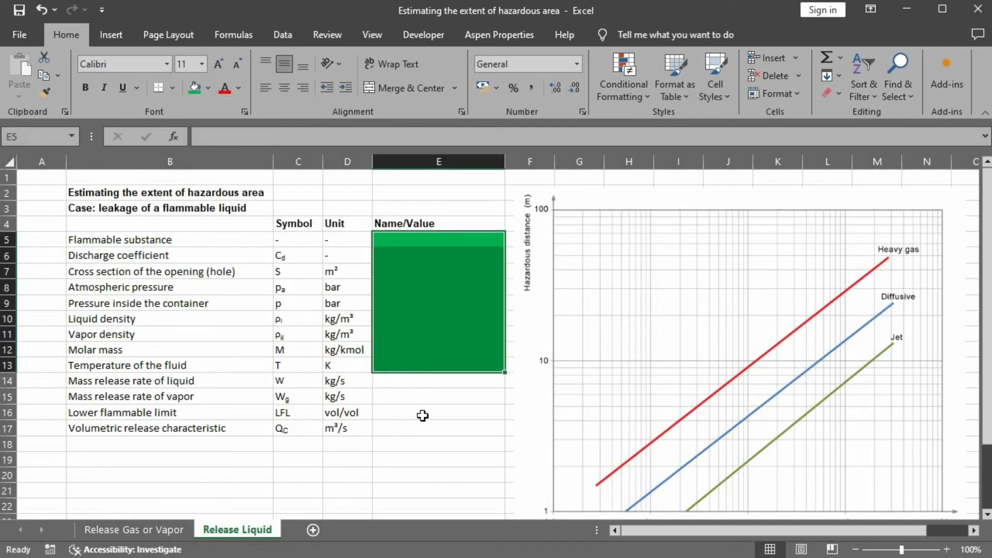
click(421, 411)
key(F4)
Fill the calculated-value cells E14:E15 and E17 with yellow.
drag(447, 381, 443, 399)
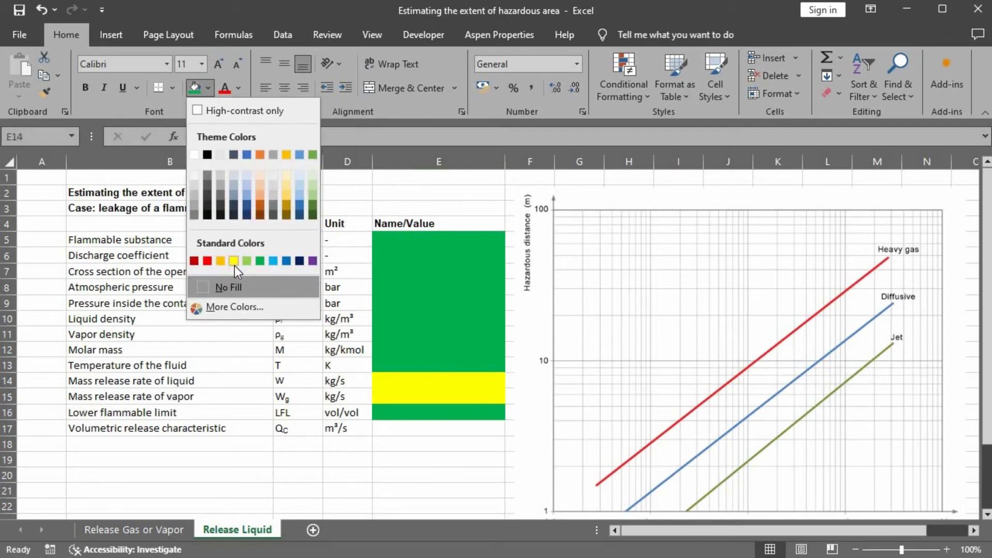
click(234, 265)
click(408, 429)
click(194, 88)
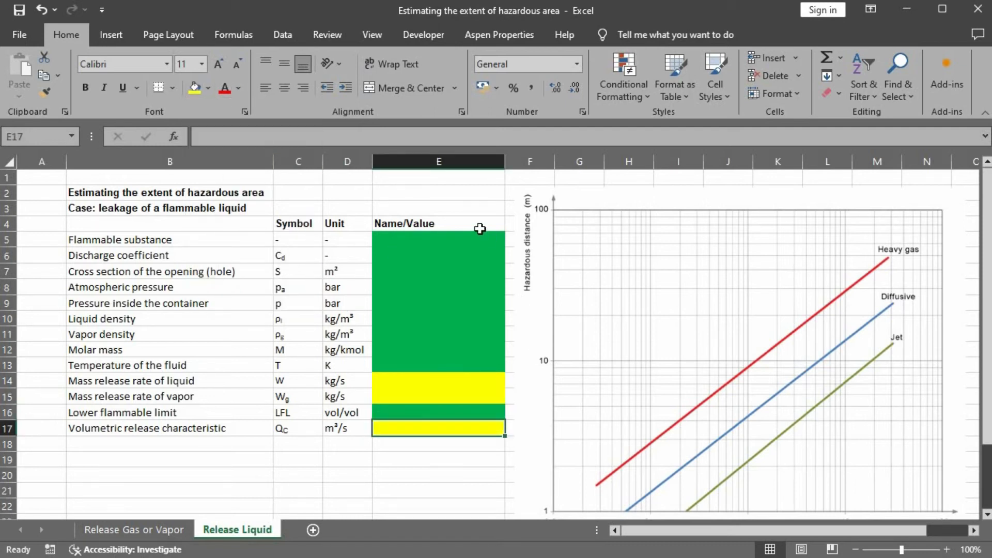
Enter "Benzene (CAS no. 71-43-2)" as the flammable substance in E5.
click(454, 238)
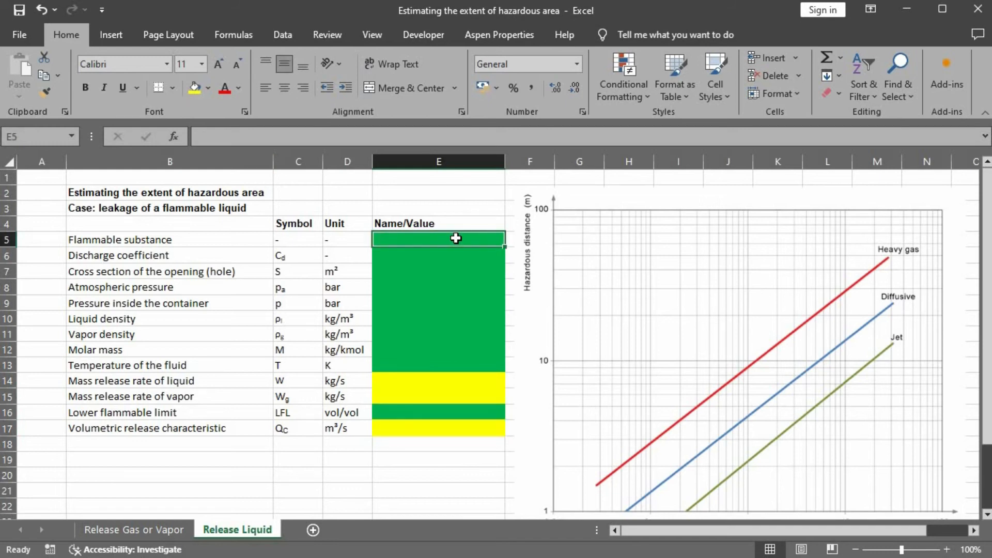
text(B)
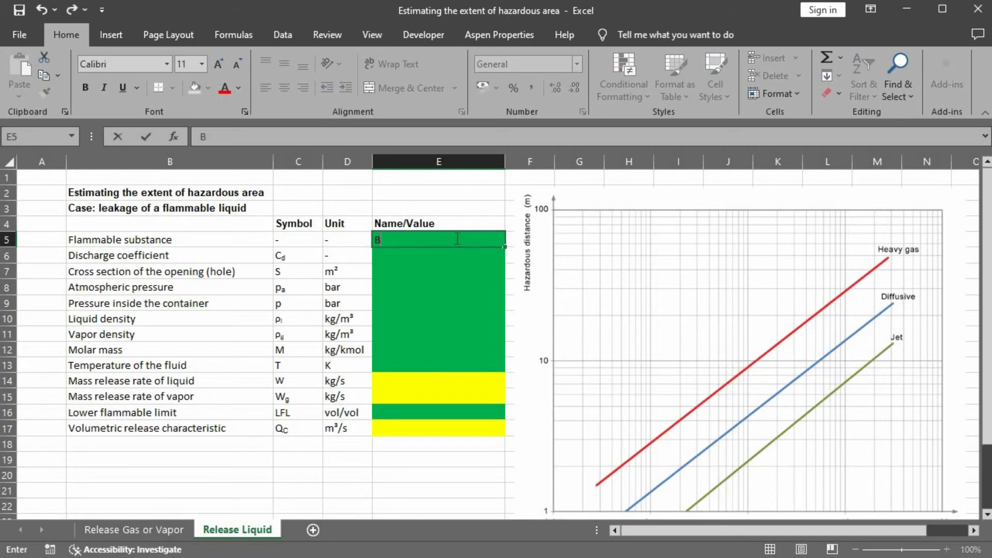
text(enzene (CAS)
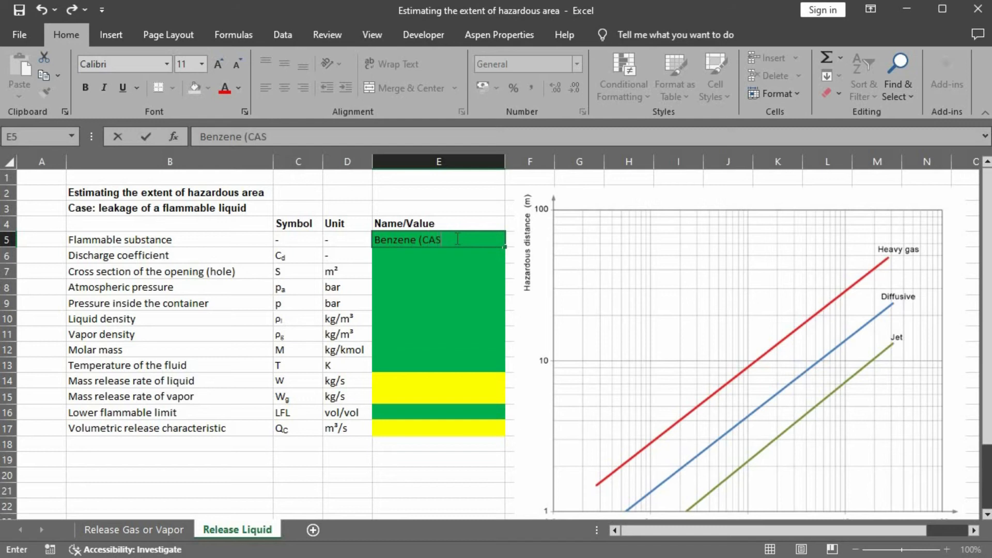
text( no. 71-43-2))
key(Return)
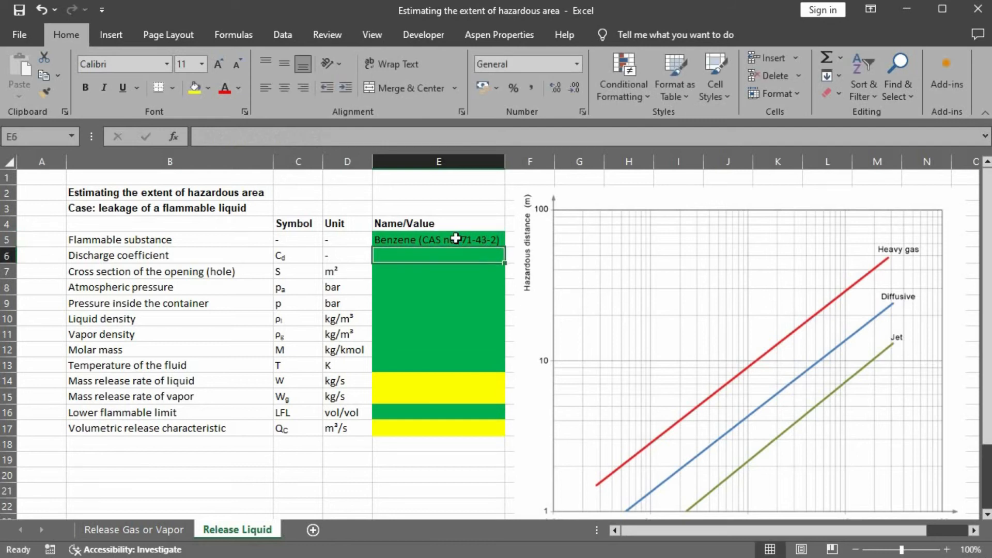
Enter 0.75 as the discharge coefficient in E6 and 5e-6 as the opening's cross section in E7.
text(0.75)
key(Return)
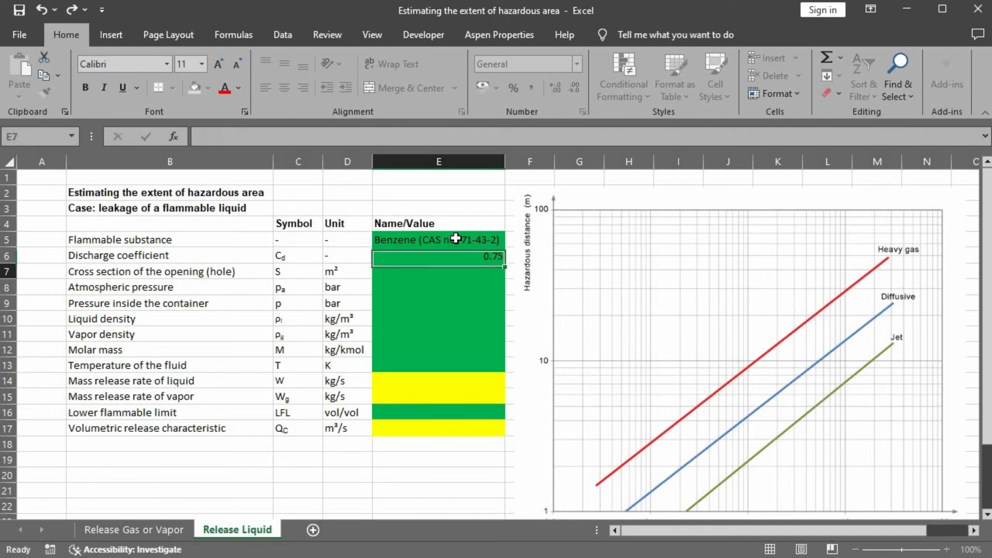
text(5e-)
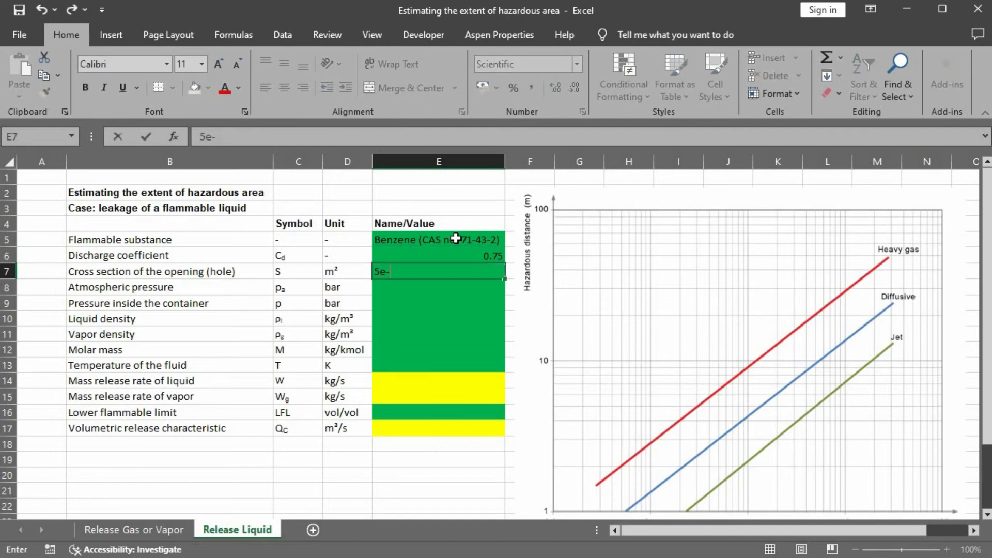
text(6)
key(Return)
Enter 1.01325 bar as the atmospheric pressure in E8 and 16 bar as the pressure inside the container in E9.
text(1)
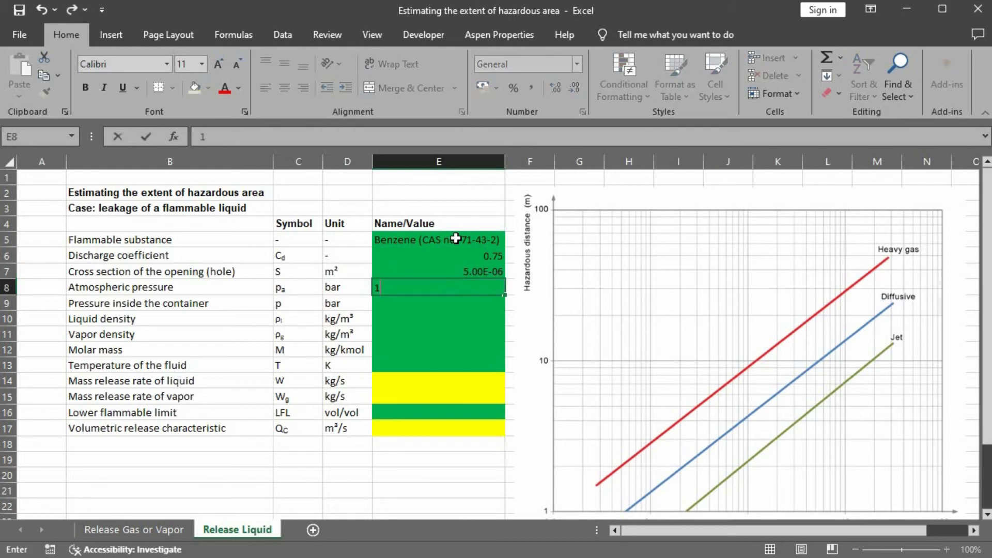
text(.01325)
key(ctrl+Return)
key(Return)
text(16)
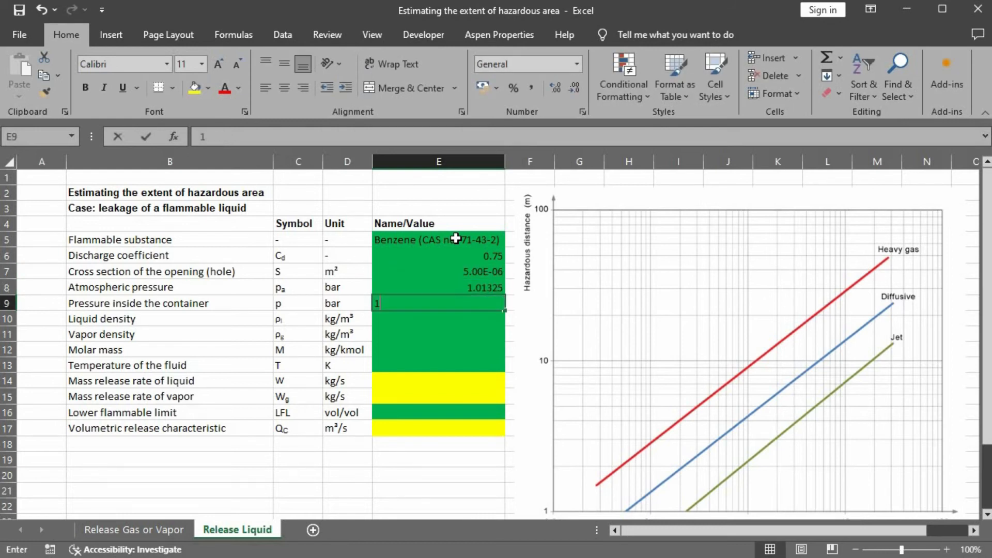
key(Return)
Enter 877 kg/m³ as the liquid density in E10 and 3.247 kg/m³ as the vapor density in E11.
text(877)
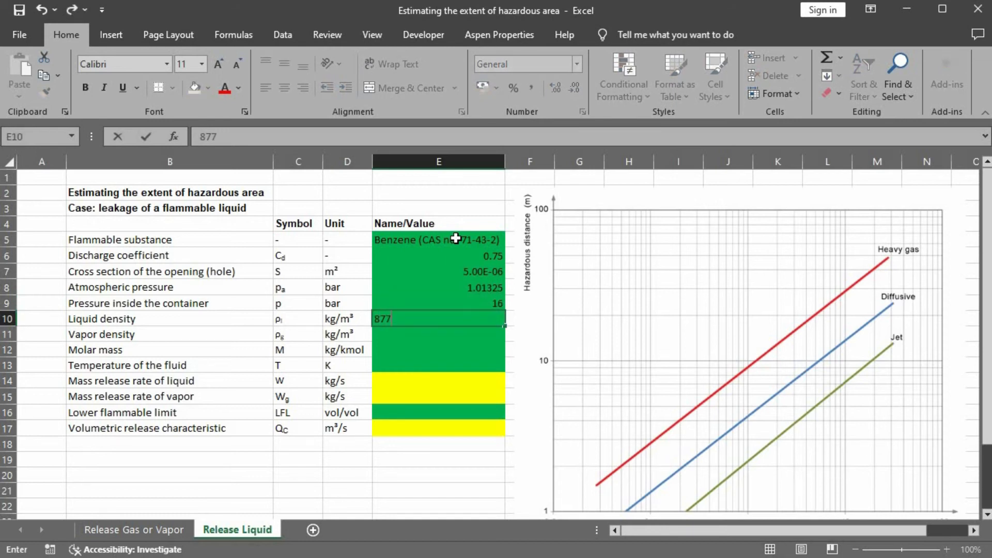
key(Return)
text(3.247)
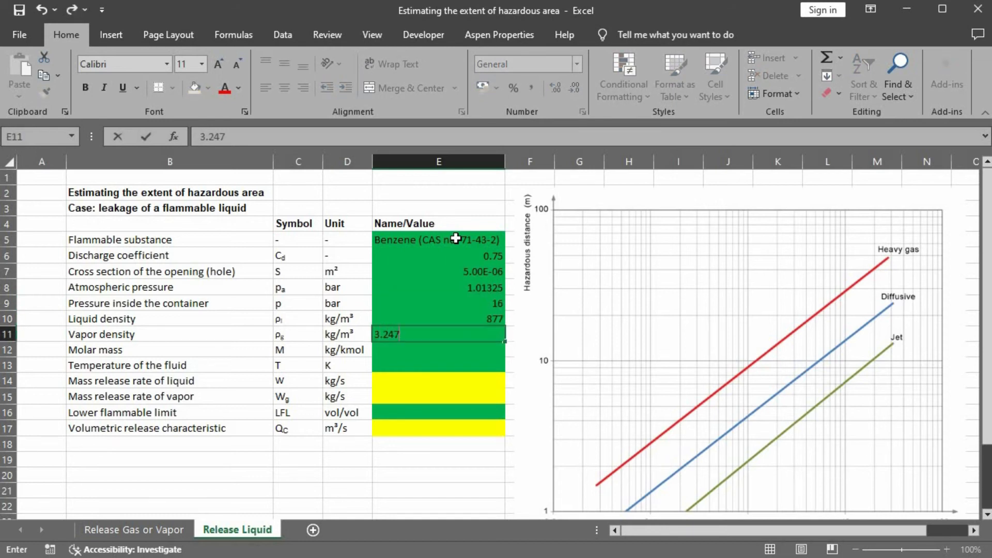
key(Return)
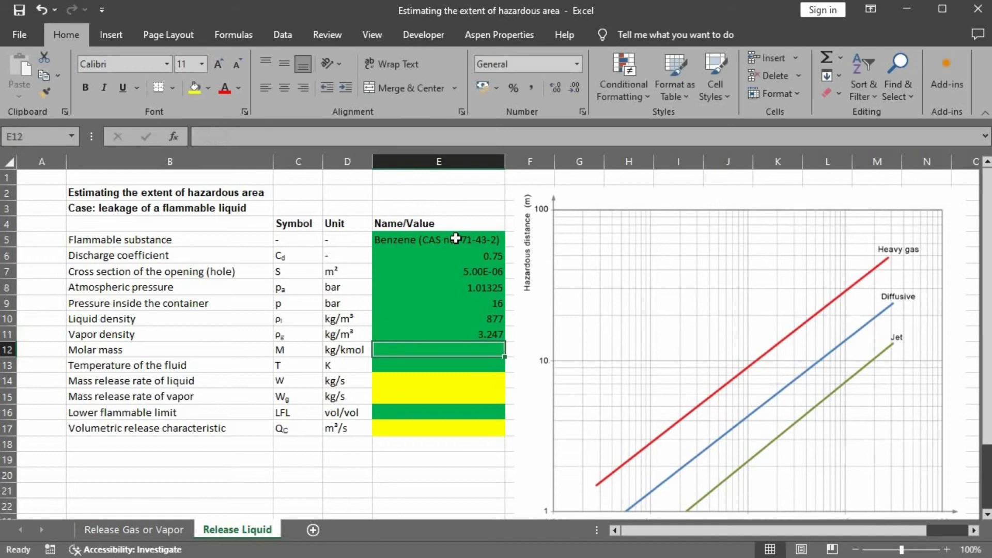
Enter 78.11 kg/kmol as the molar mass in E12 and 293.15 K as the fluid temperature in E13.
text(78.11)
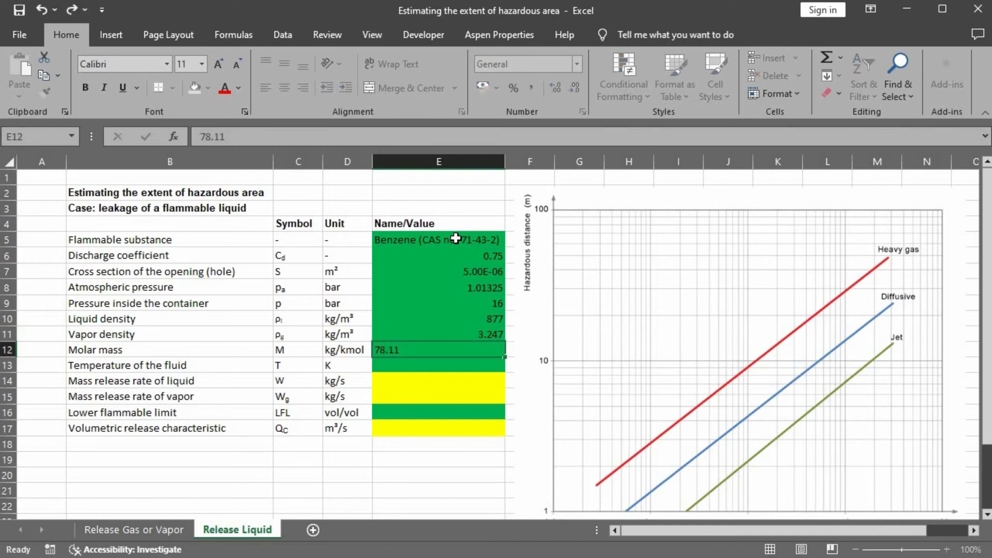
key(Return)
text(293.15)
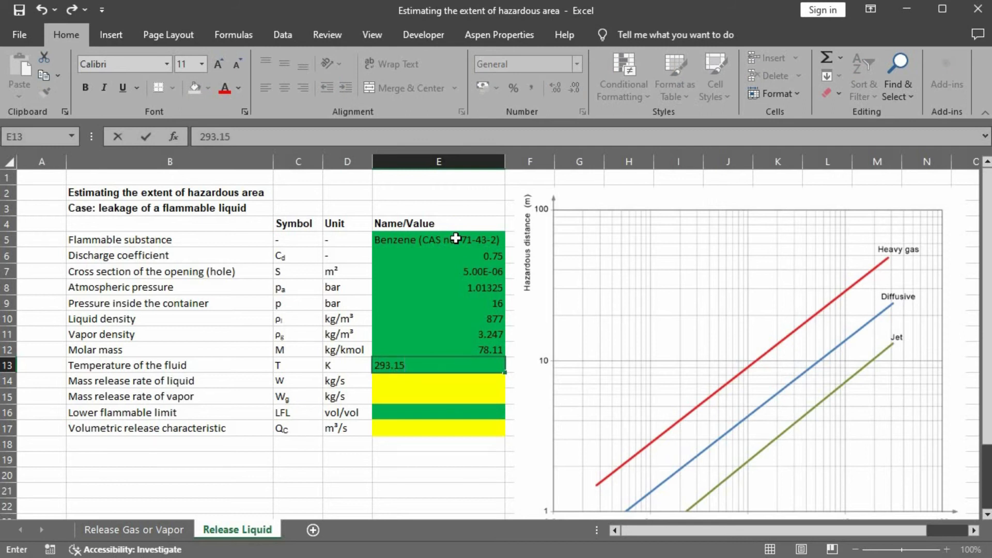
key(Return)
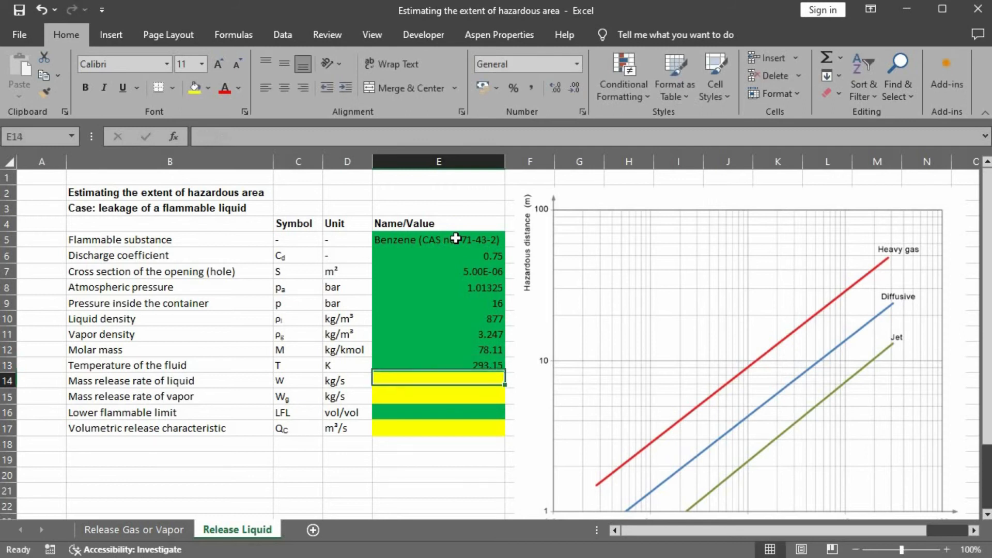
Enter 0.012 vol/vol as the lower flammable limit in E16.
key(Down)
key(Down)
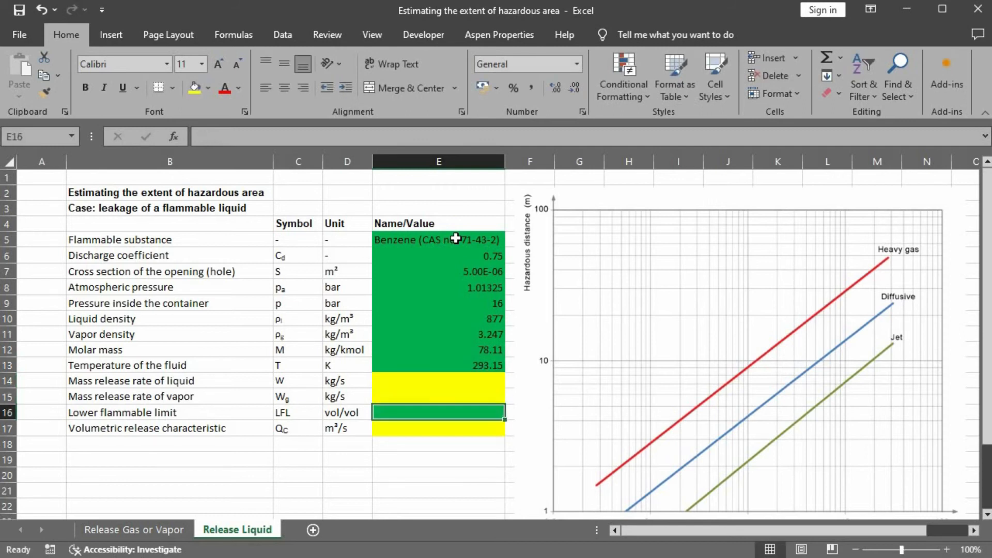
text(0.012)
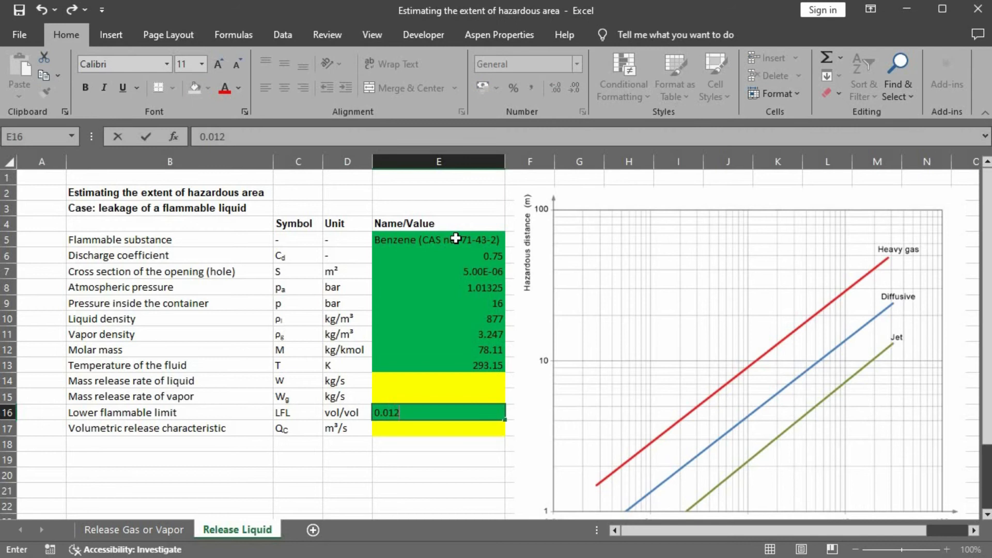
key(Return)
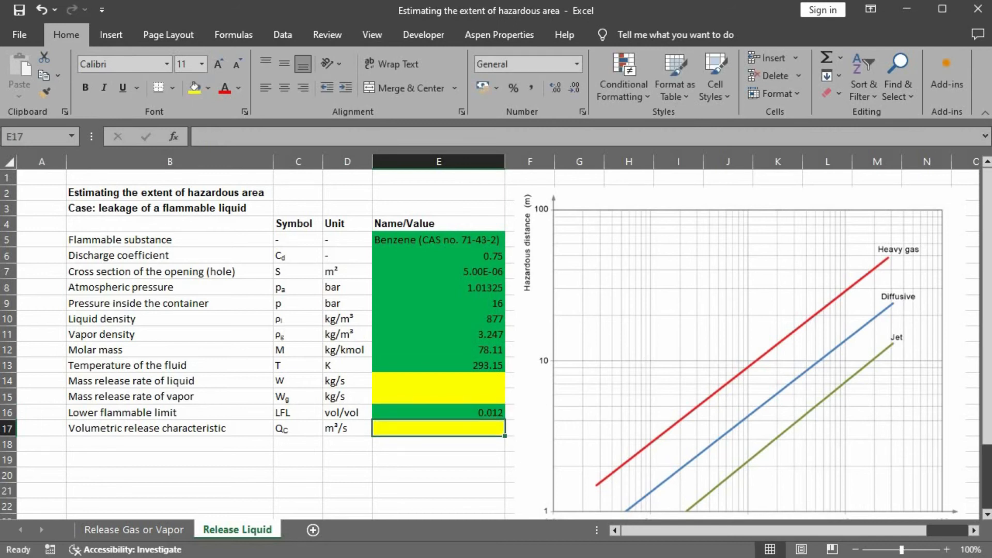
Calculate the mass release rate of liquid in E14 with the formula =E6*E7*SQRT(2*E10*(E9-E8)*1e5).
click(457, 382)
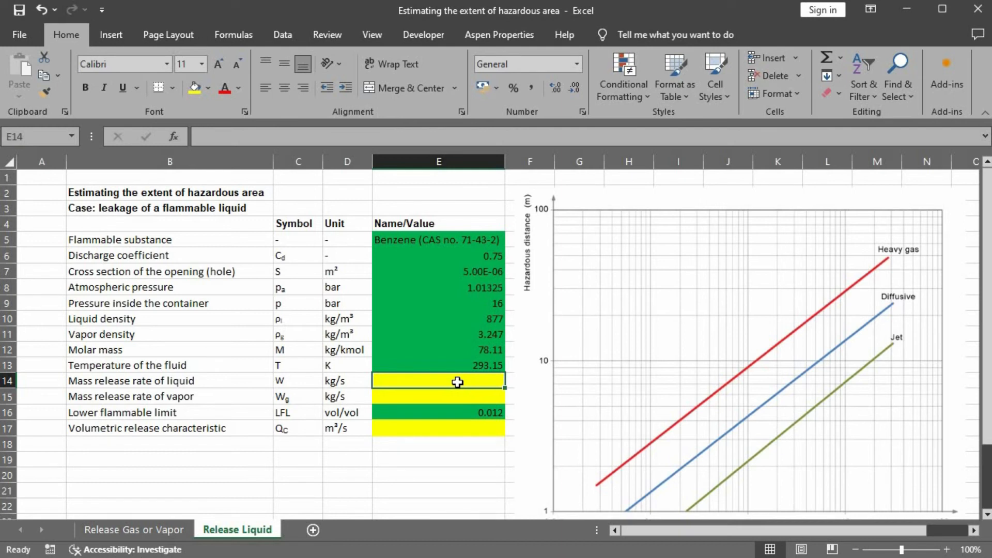
text(=E6)
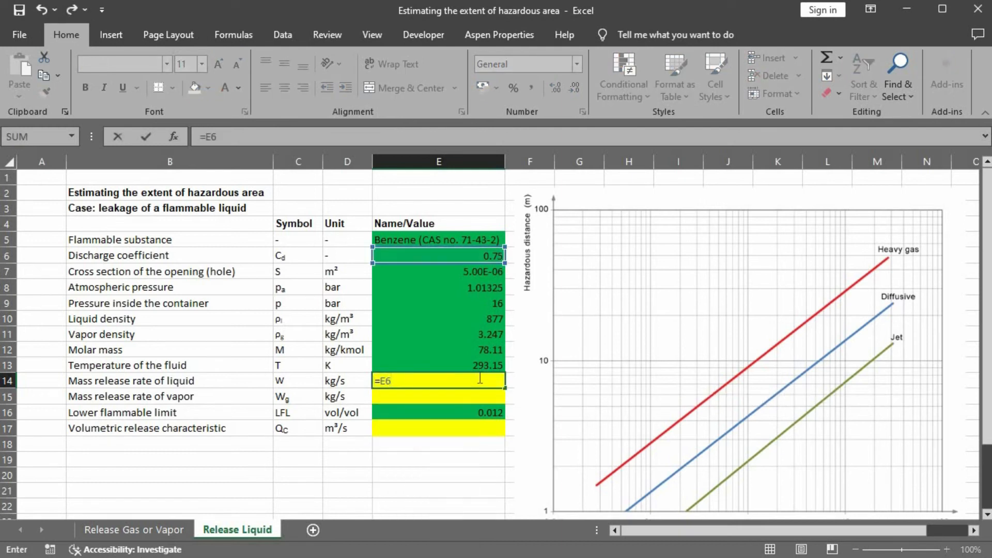
text(*E7*SQRT)
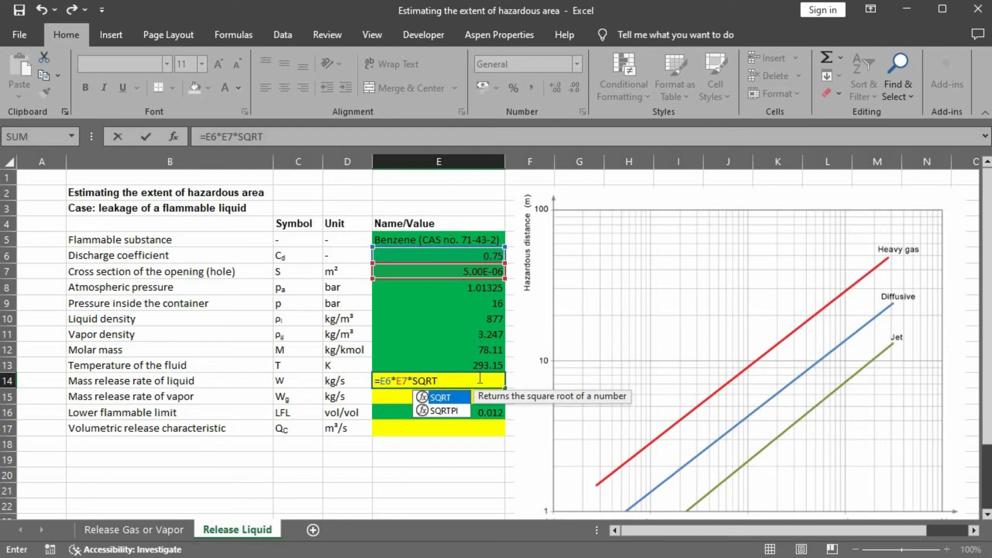
text((2*)
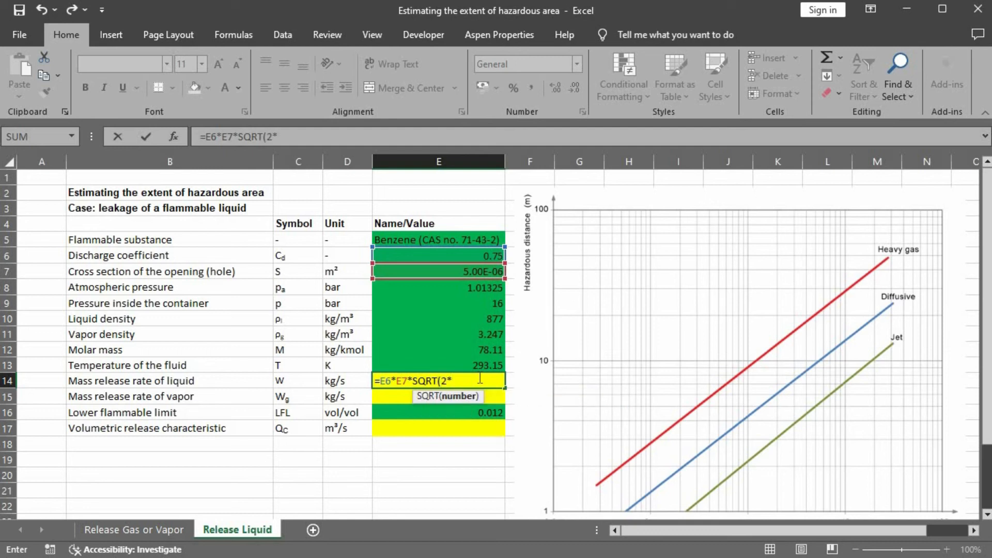
key(Up)
key(Up)
key(Up)
key(Up)
key(Up)
key(Down)
text(*()
key(Up)
key(Up)
key(Up)
key(Up)
key(Up)
text(-)
key(Up)
key(Up)
key(Up)
key(Up)
key(Up)
key(Up)
text()*)
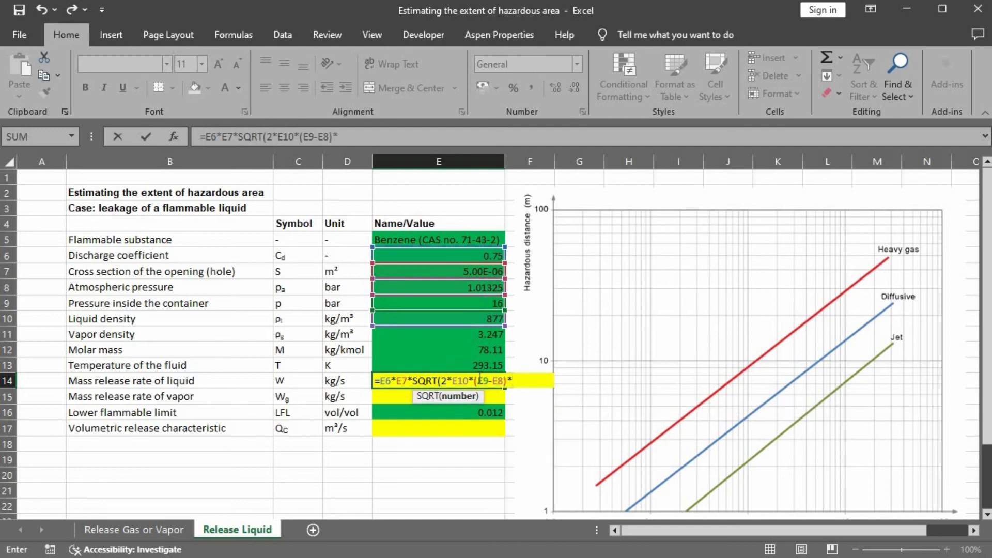
text(1e5)
text())
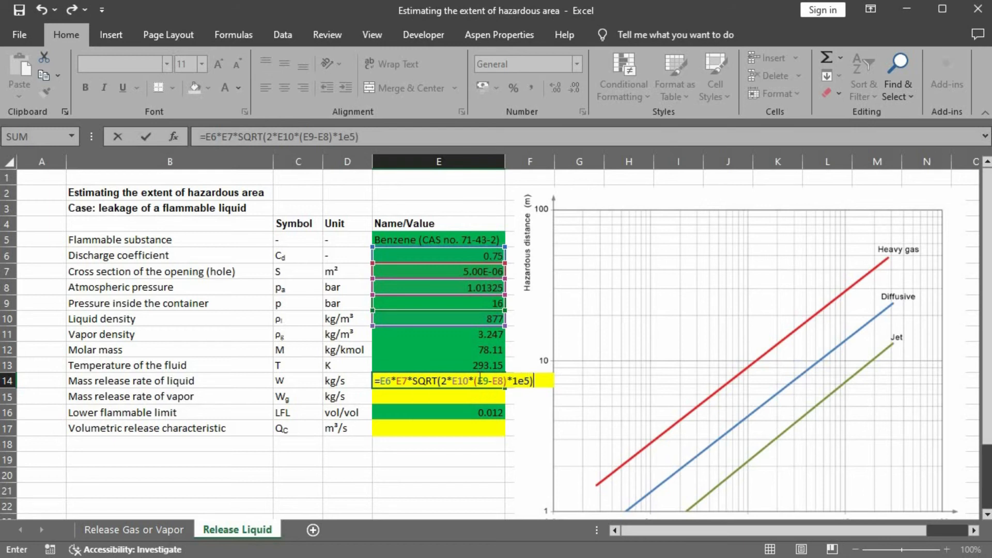
key(Return)
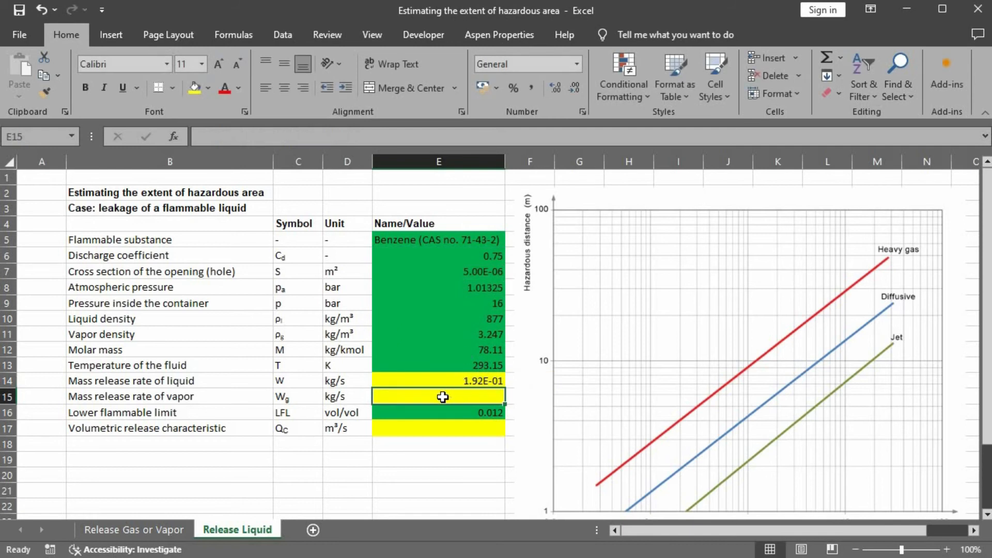
Copy the formatting of the empty cell E17 onto the liquid release rate in E14.
click(445, 428)
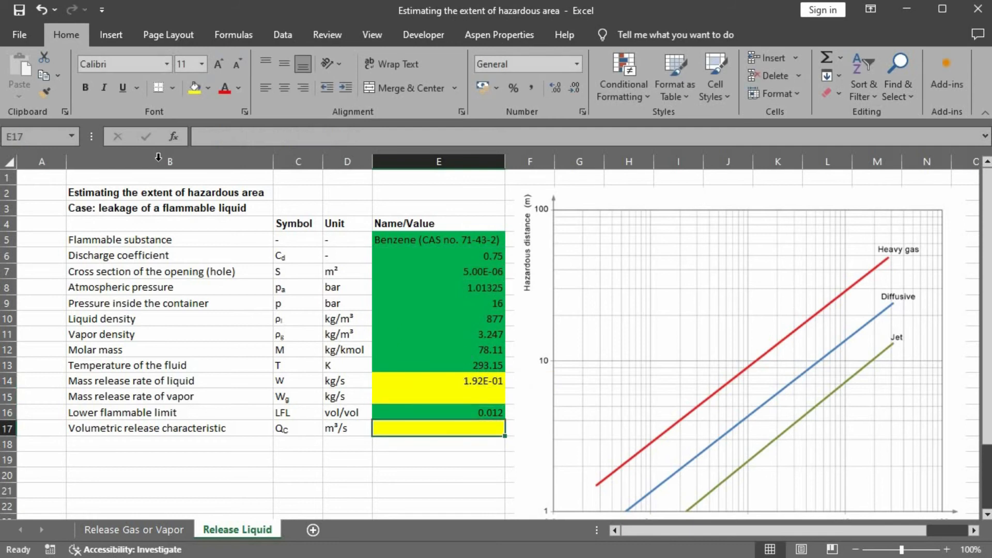
click(46, 94)
click(489, 381)
Calculate the mass release rate of vapor in E15 as 2 % of the liquid rate with =E14*2/100.
click(481, 393)
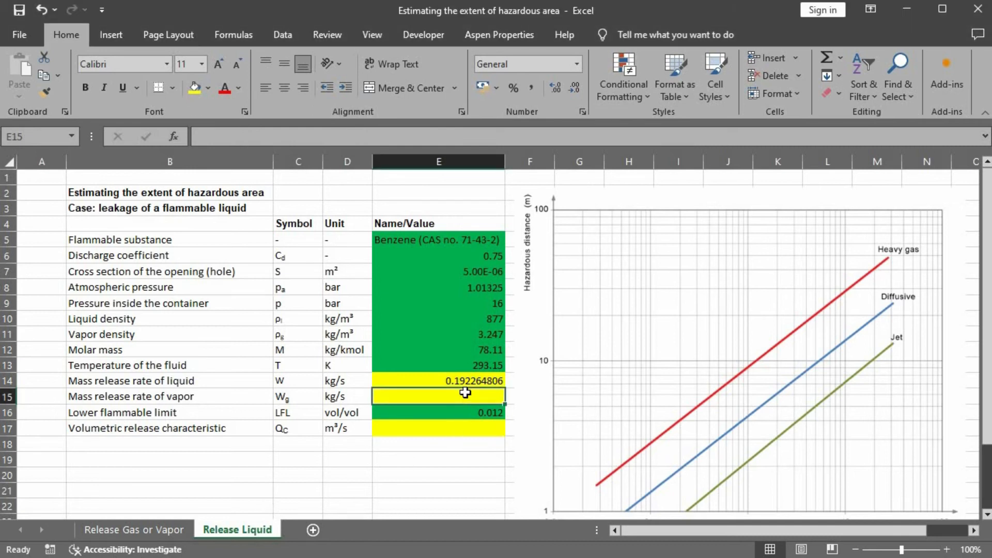
text(=)
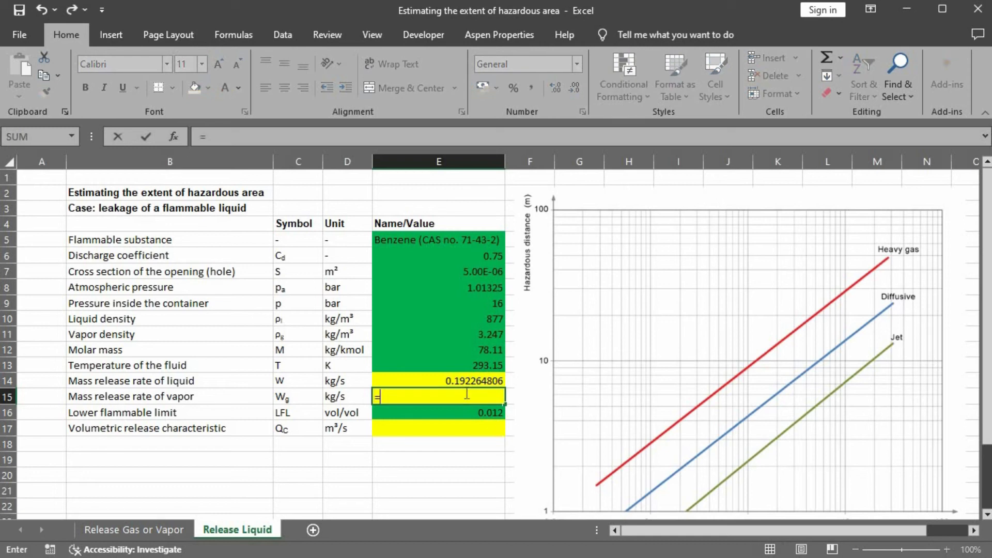
text(E14*2/)
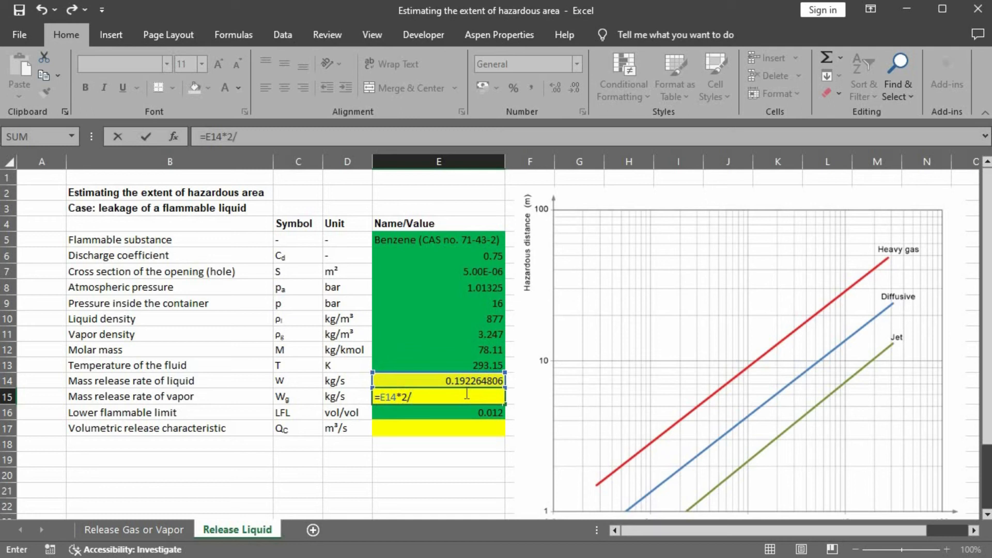
text(100)
key(Return)
key(Return)
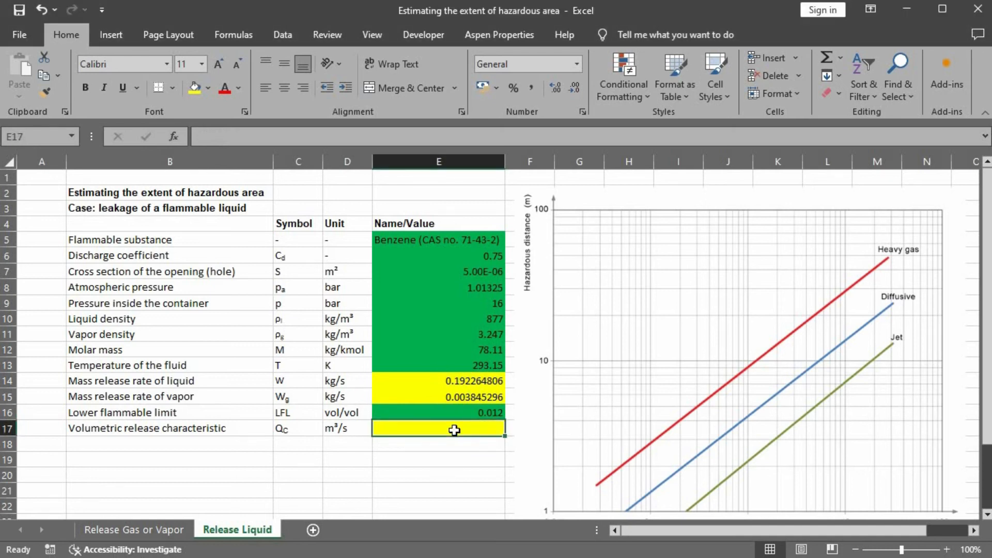
Calculate the volumetric release characteristic in E17 with the formula =E15/E11/E16.
text(=)
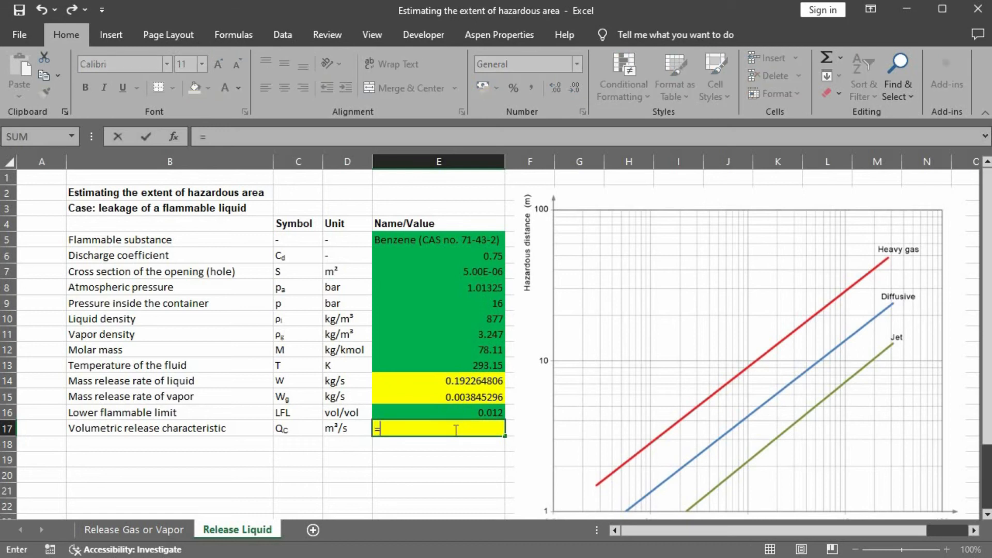
text(E5)
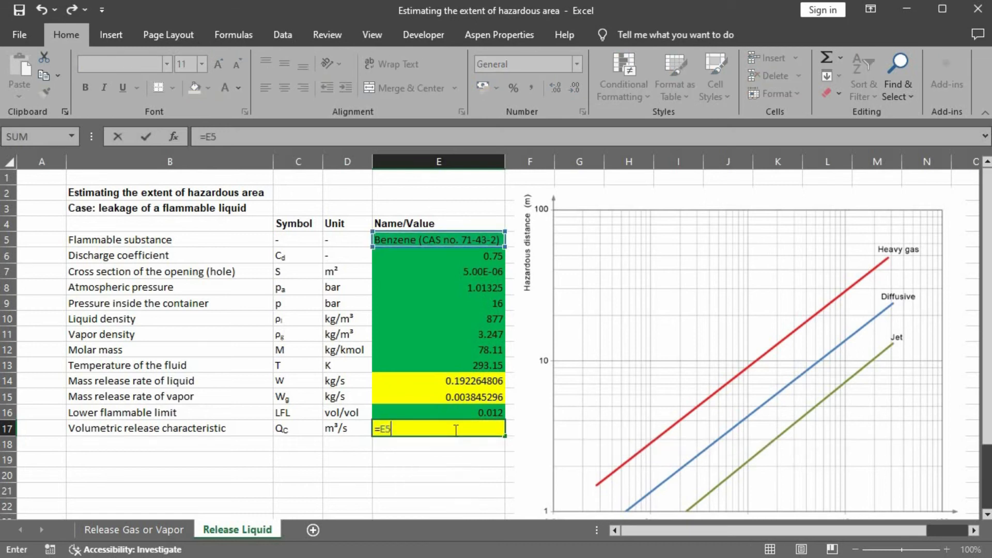
key(BackSpace)
text(15)
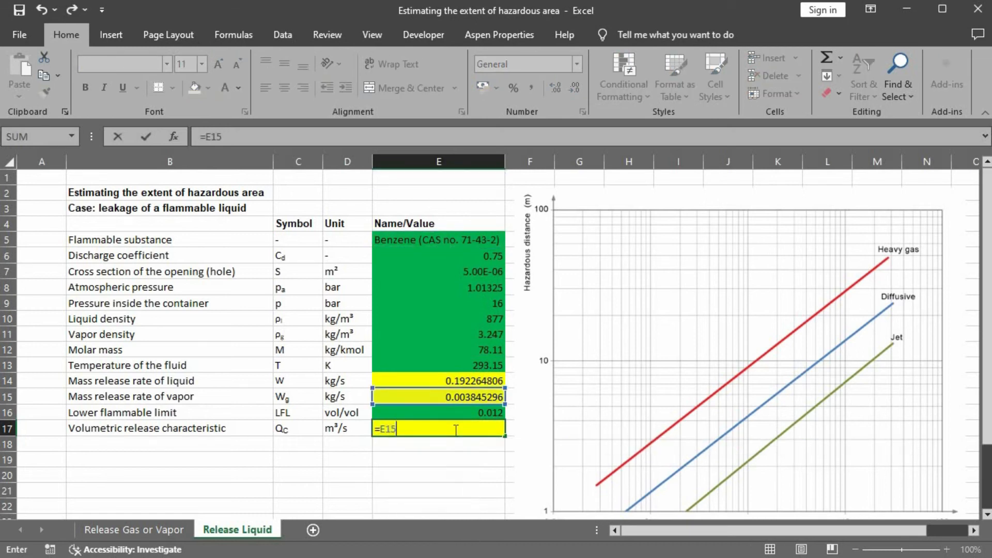
text(/)
text(11)
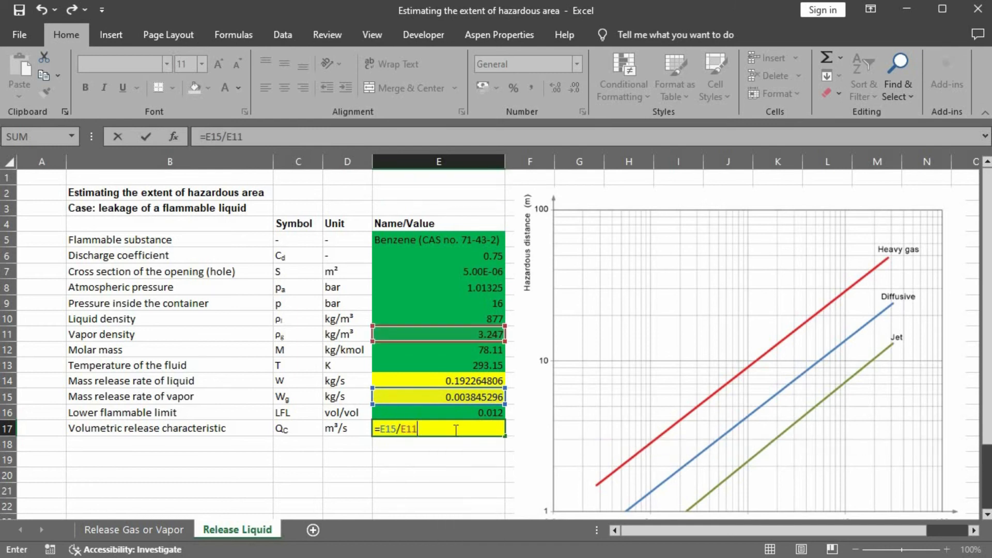
text(/E16)
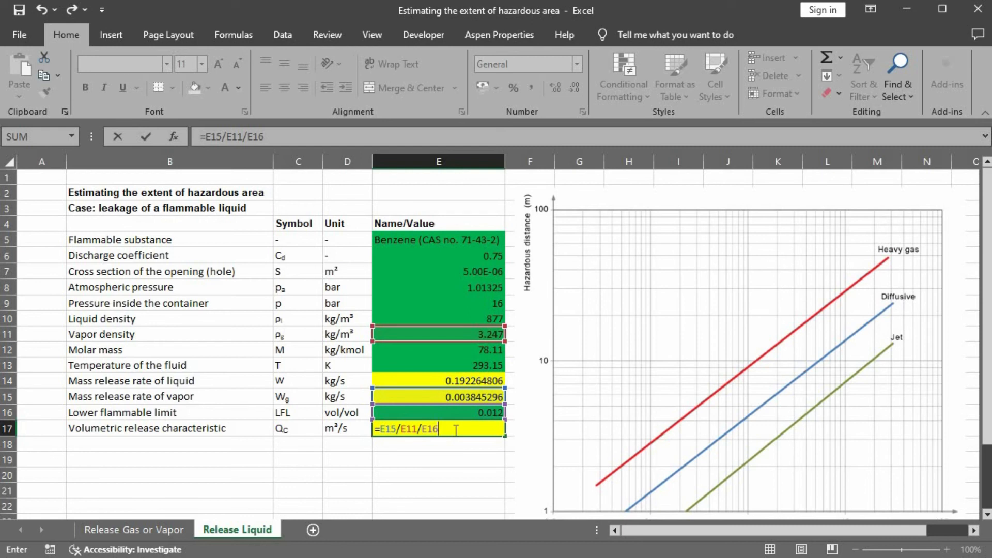
key(Return)
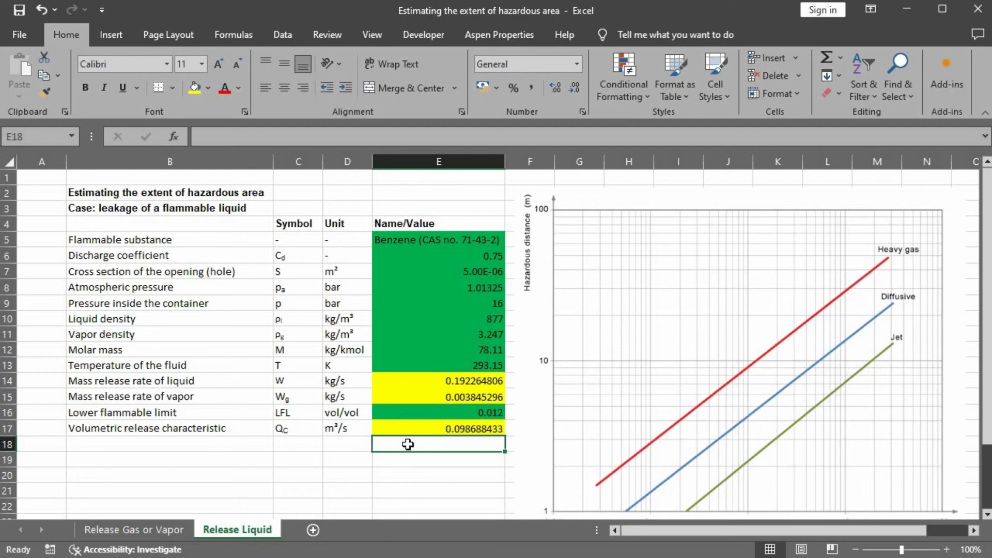
Draw a vertical straight line about 2.3 cm long on the distance chart, crossing the Qc axis at 0.1.
scroll(408, 444, down, 1)
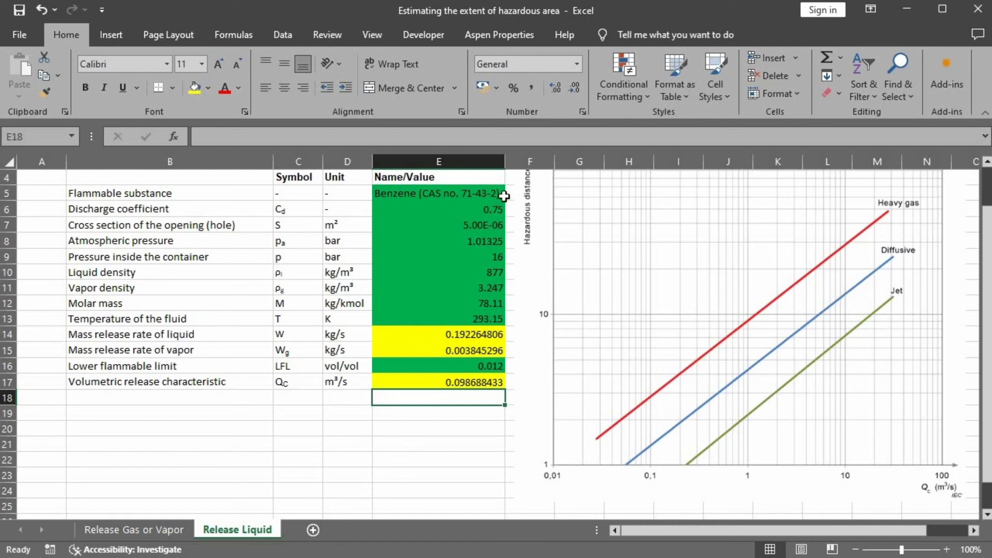
click(115, 35)
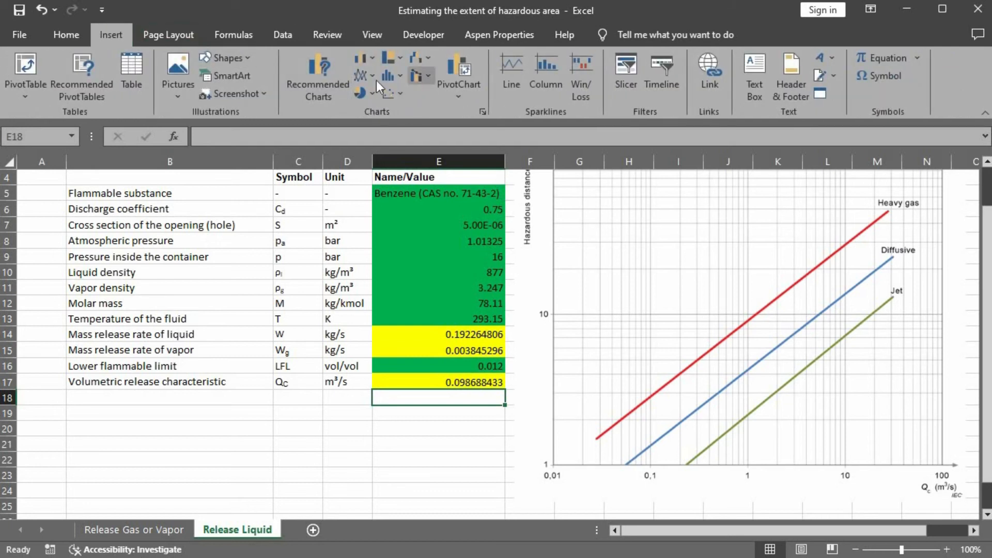
click(246, 57)
click(230, 101)
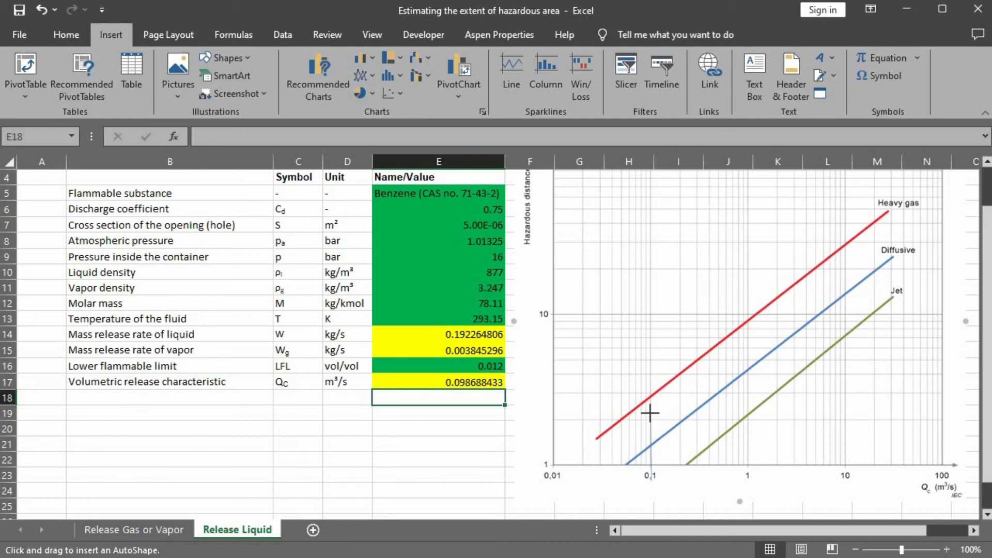
drag(651, 414, 652, 480)
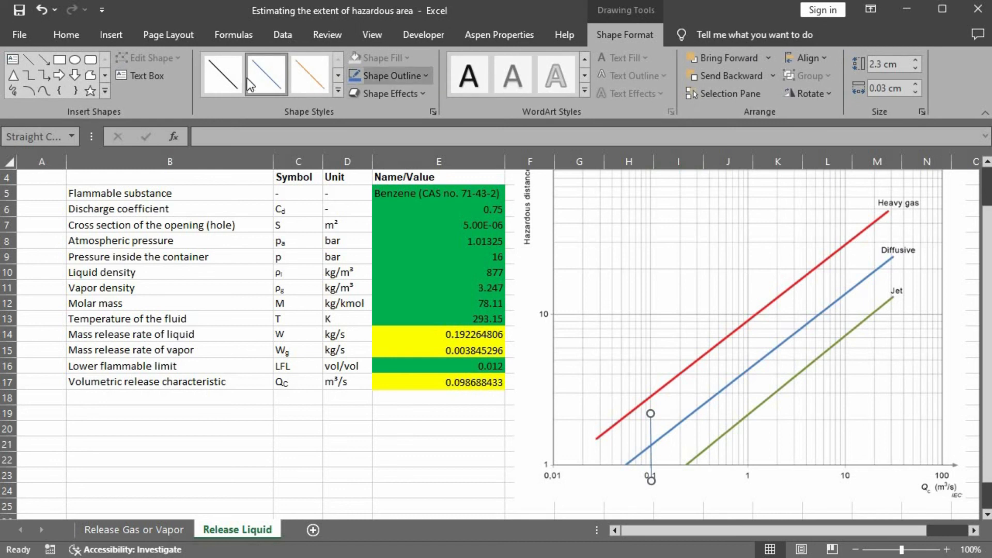
Format the vertical line on the chart as black with a 3 pt weight.
click(425, 76)
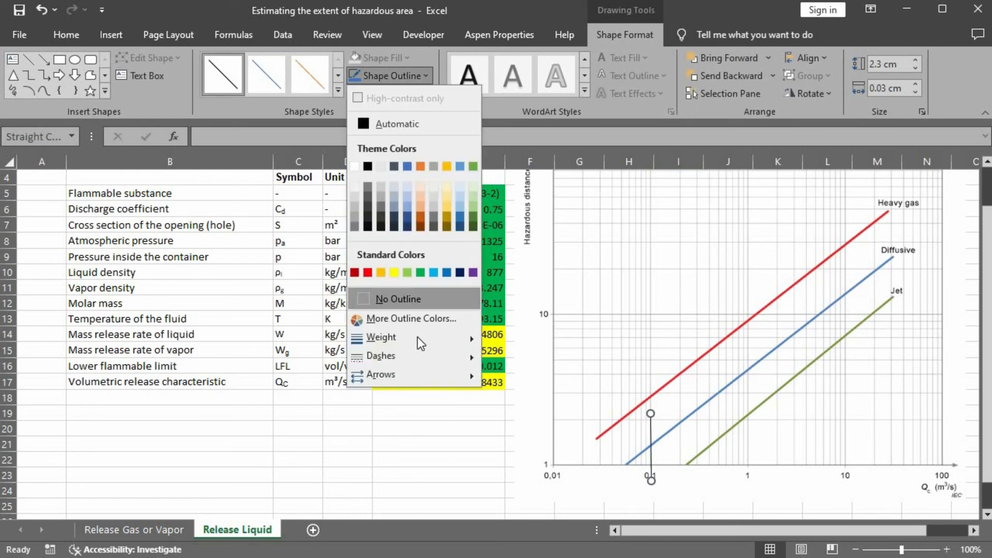
mouse_move(418, 337)
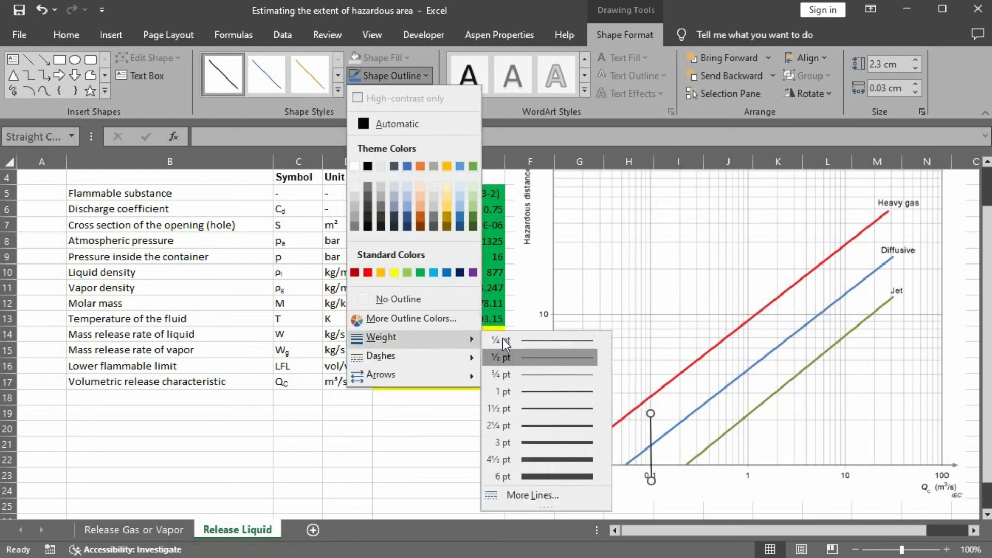
click(544, 445)
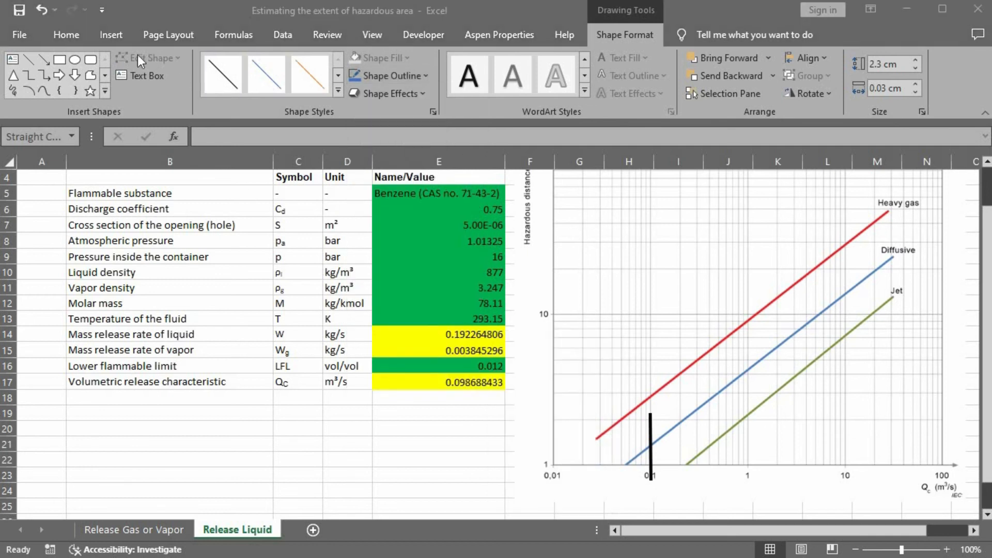
click(652, 431)
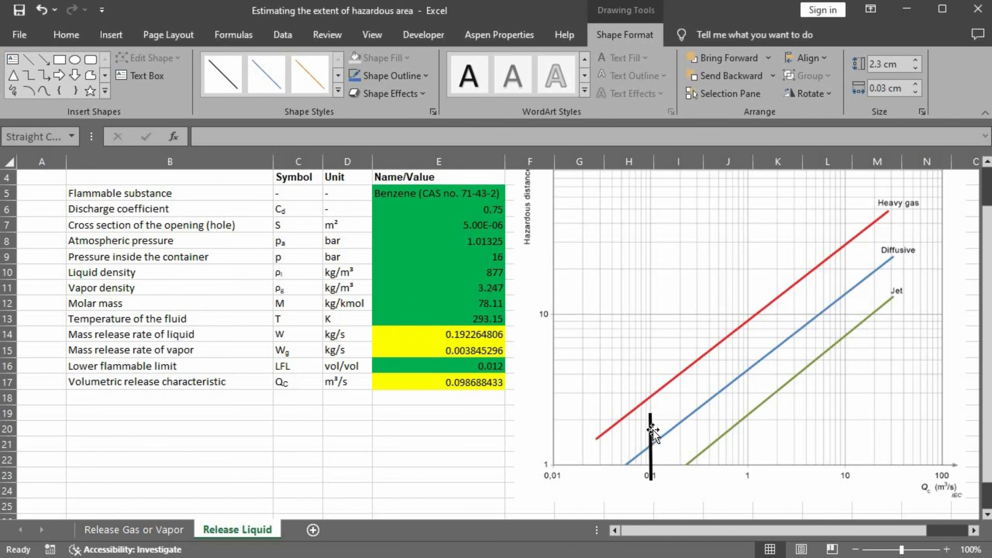
Lengthen the vertical line to about 3.18 cm so it crosses the Heavy gas curve, and duplicate it twice.
drag(650, 414, 651, 388)
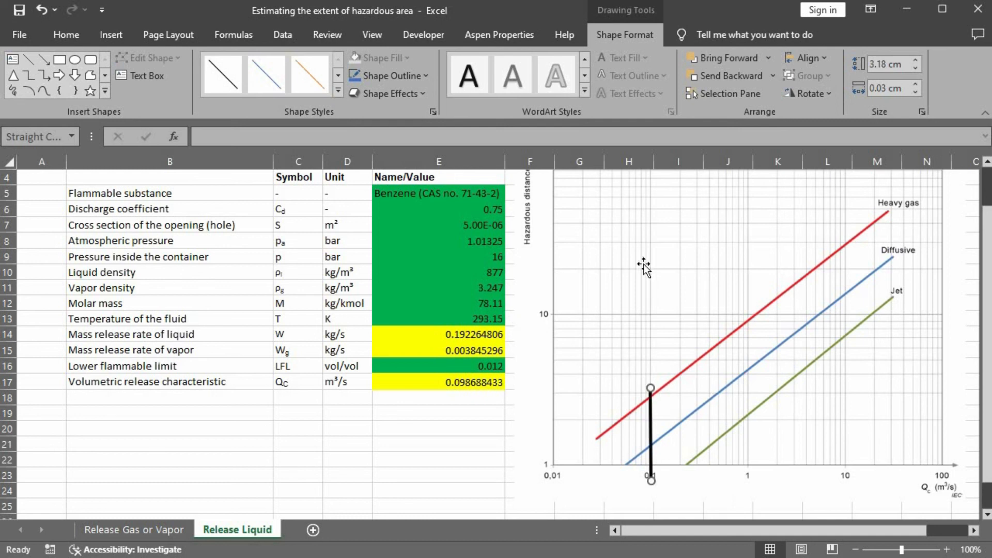
key(ctrl+d)
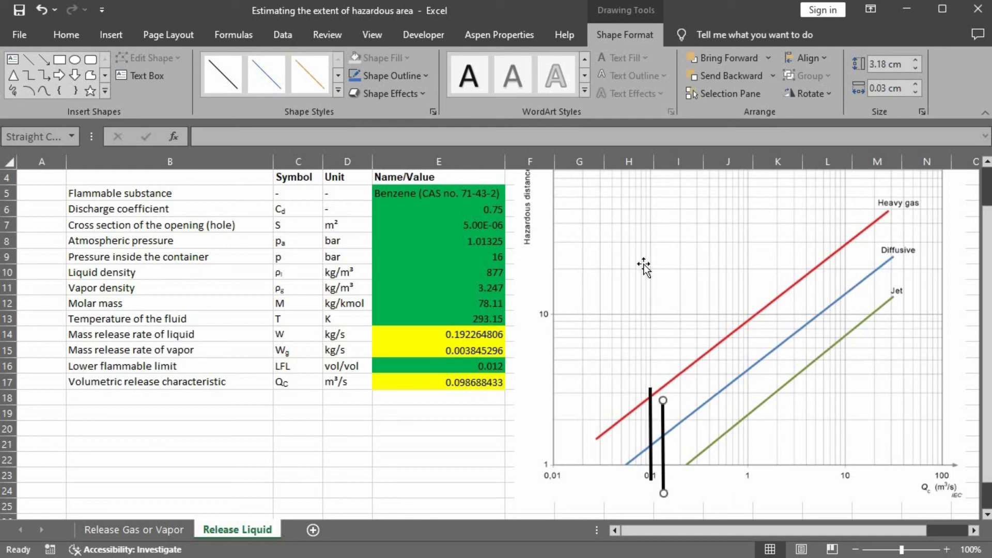
key(ctrl+d)
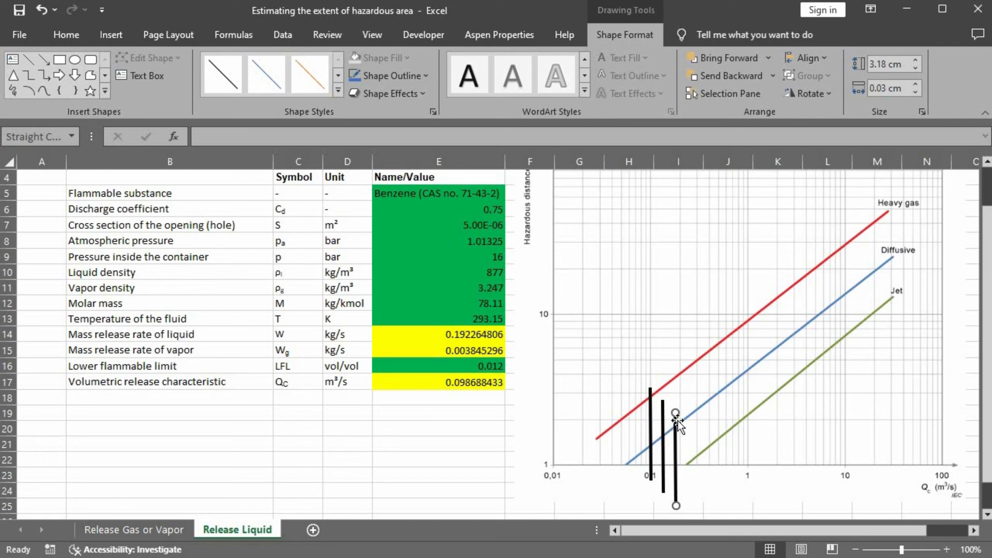
Turn one line copy into a horizontal line about 3.89 cm long, from the distance axis to where the vertical line meets the Heavy gas curve.
drag(675, 455, 605, 403)
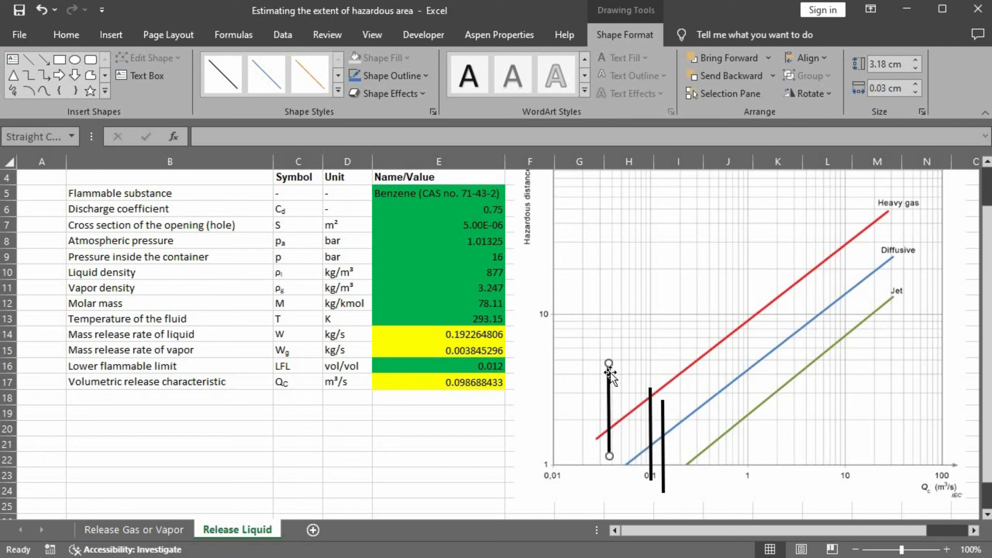
drag(609, 363, 531, 456)
drag(591, 459, 545, 397)
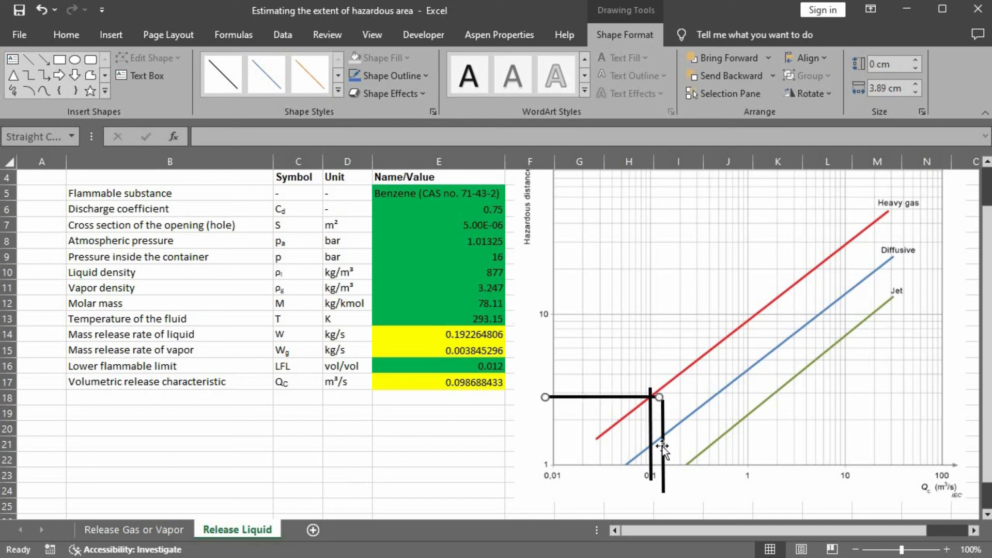
Turn the other line copy into a near-horizontal line about 4.08 cm long, through the crossing of the vertical line and the Diffusive curve.
click(663, 446)
drag(662, 446, 566, 458)
drag(569, 505, 663, 447)
drag(567, 412, 544, 448)
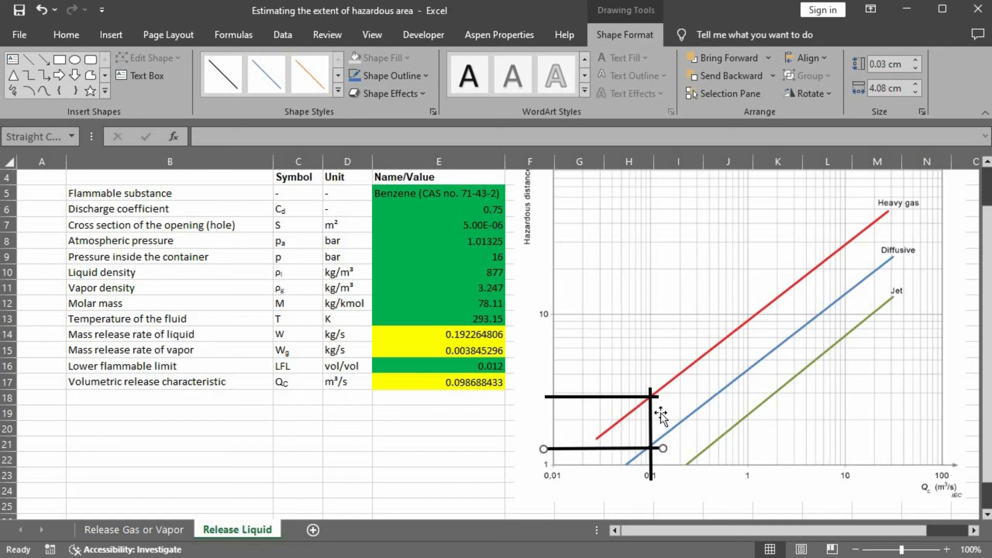
key(Up)
key(Up)
key(Up)
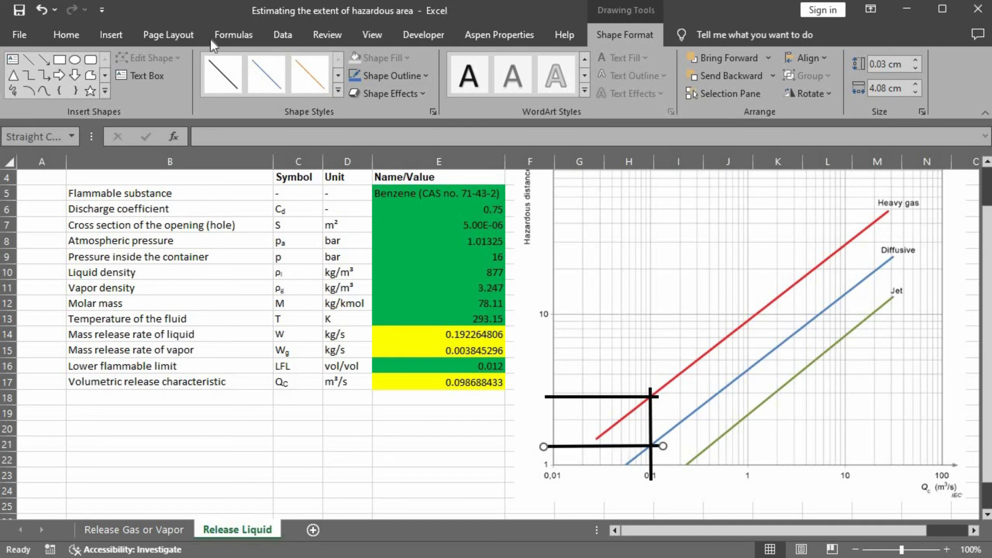
Add a text box reading "Horizontal distance" just above the upper horizontal line on the chart.
click(114, 33)
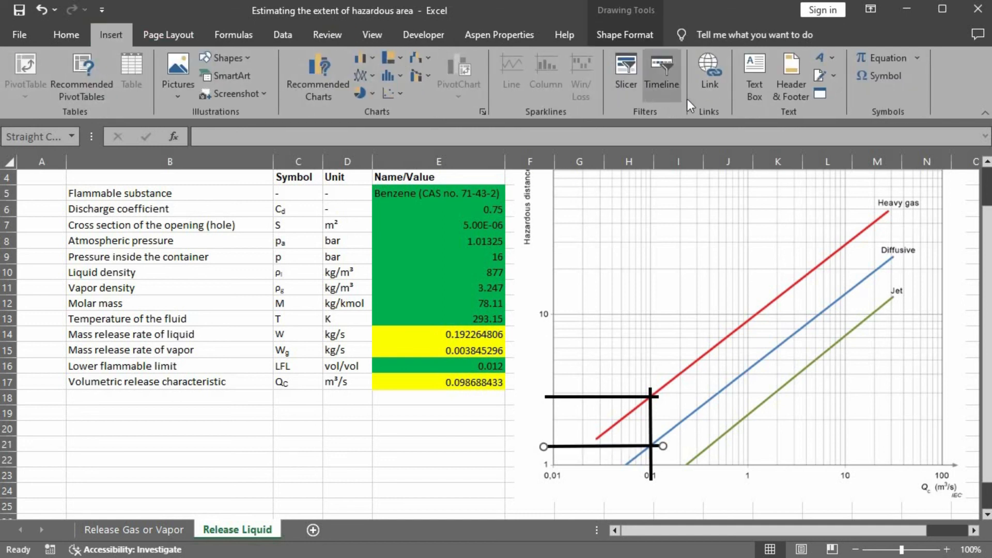
click(756, 78)
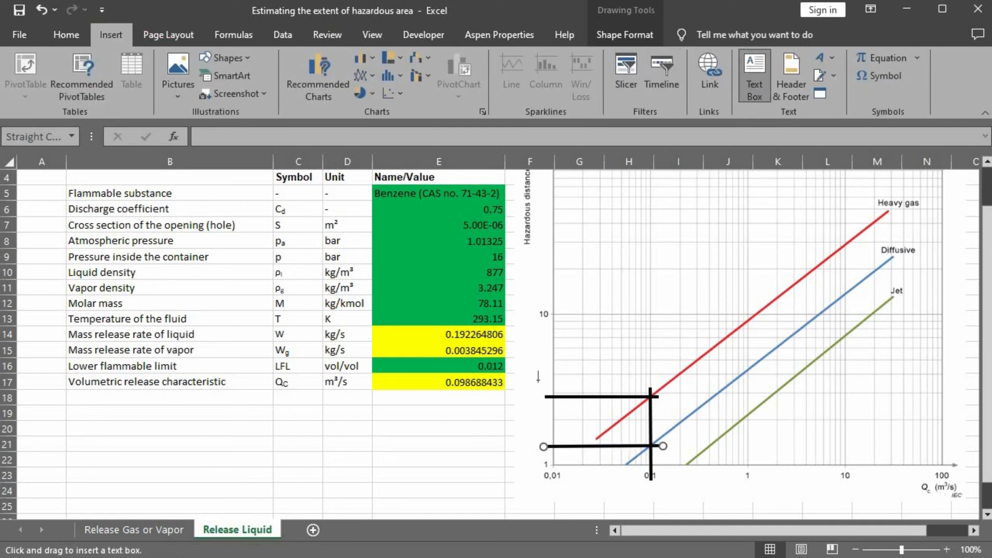
drag(538, 379, 553, 402)
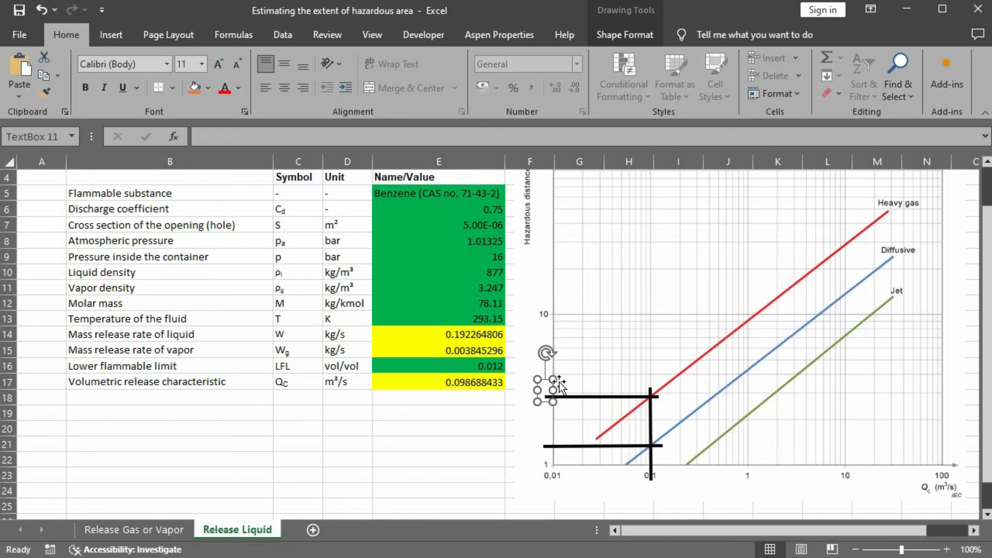
text(H)
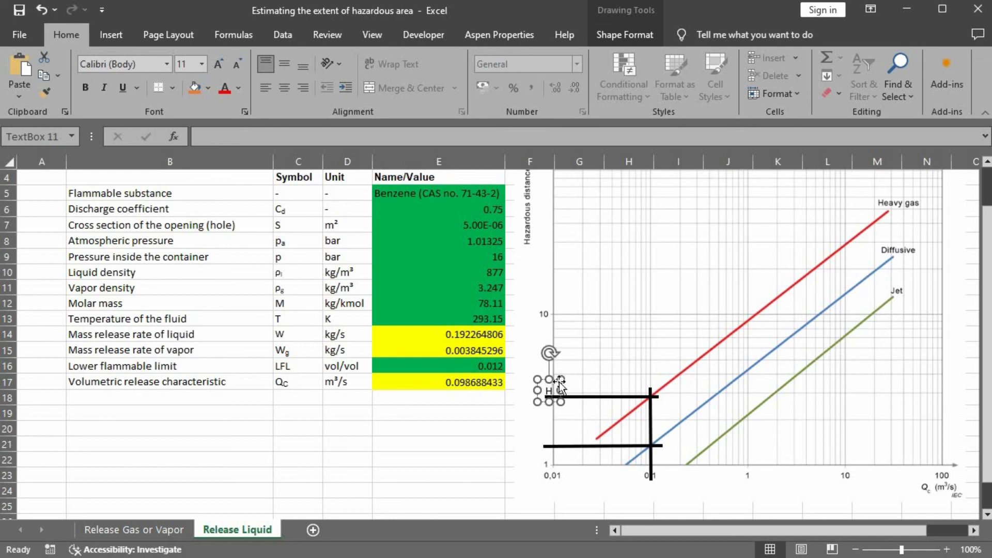
text(owizontal)
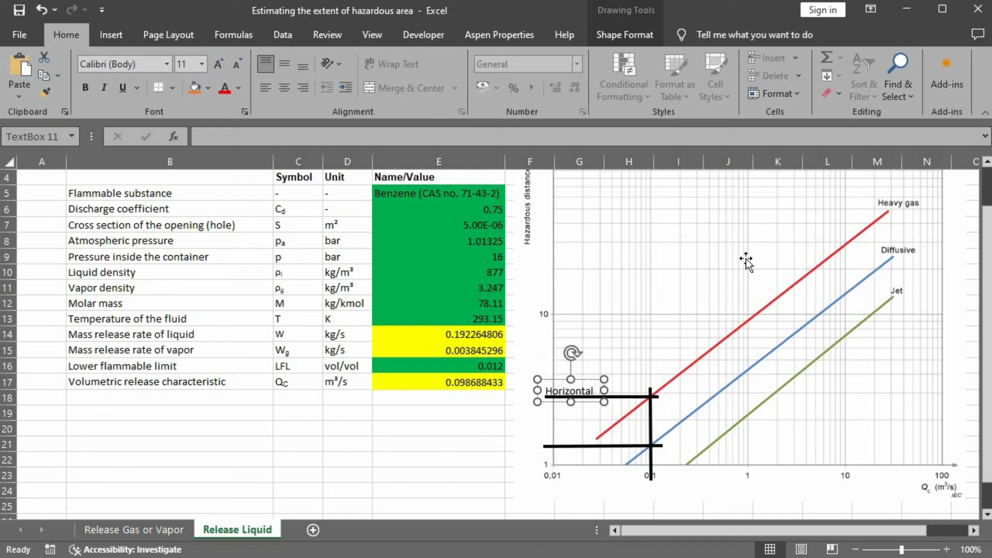
text( distan)
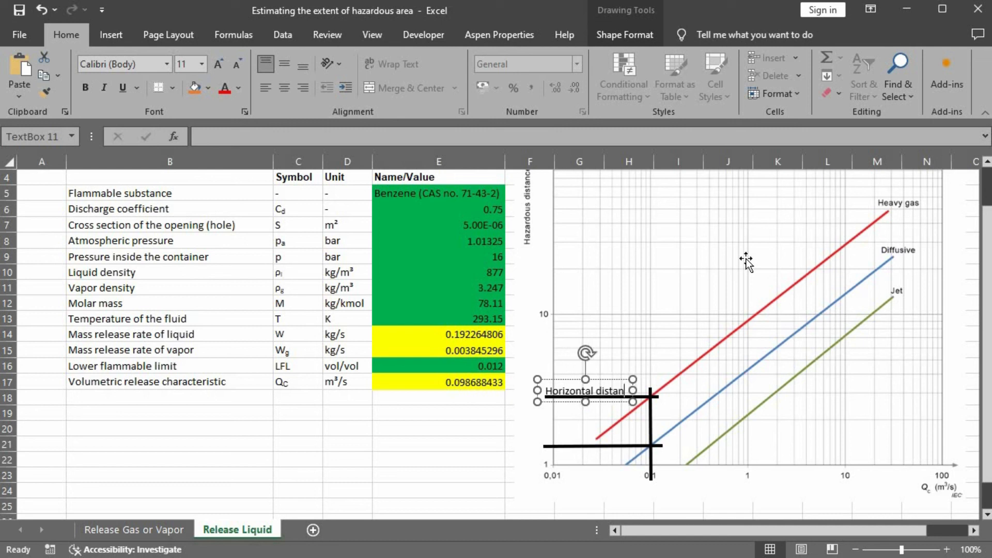
text(ce)
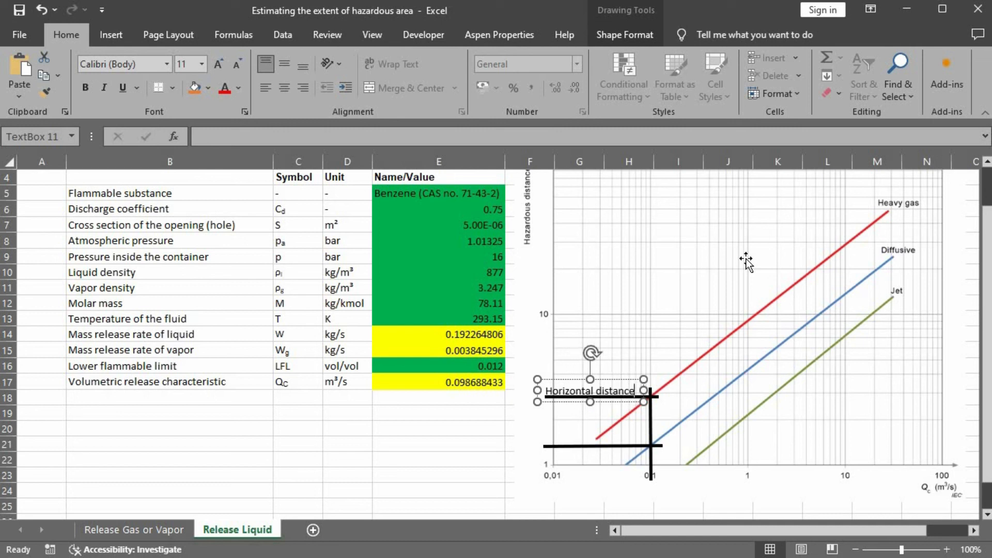
click(604, 372)
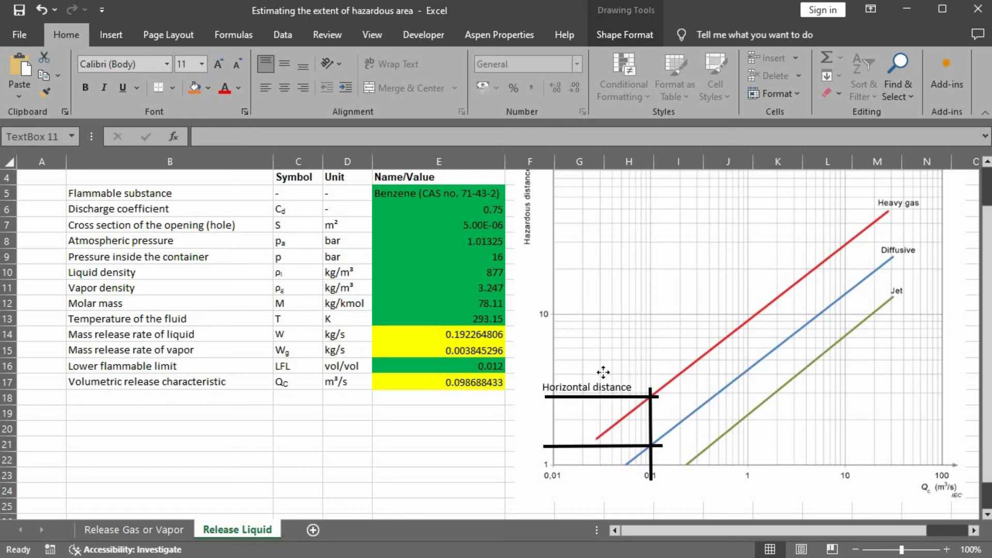
Append "(benzene is heavier then air)" to the Horizontal distance label and shift the label slightly up and to the left.
click(603, 379)
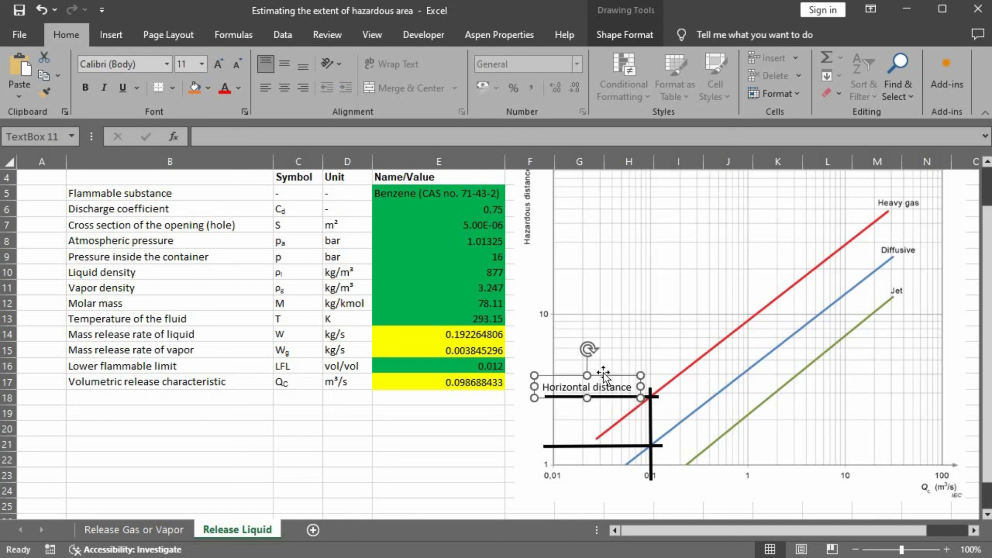
click(630, 386)
text(()
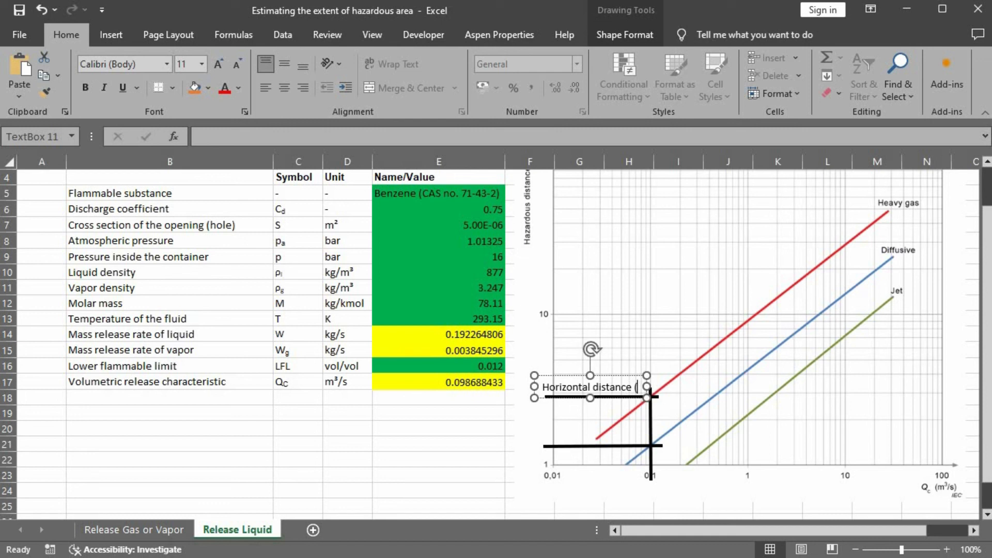
text(benzene)
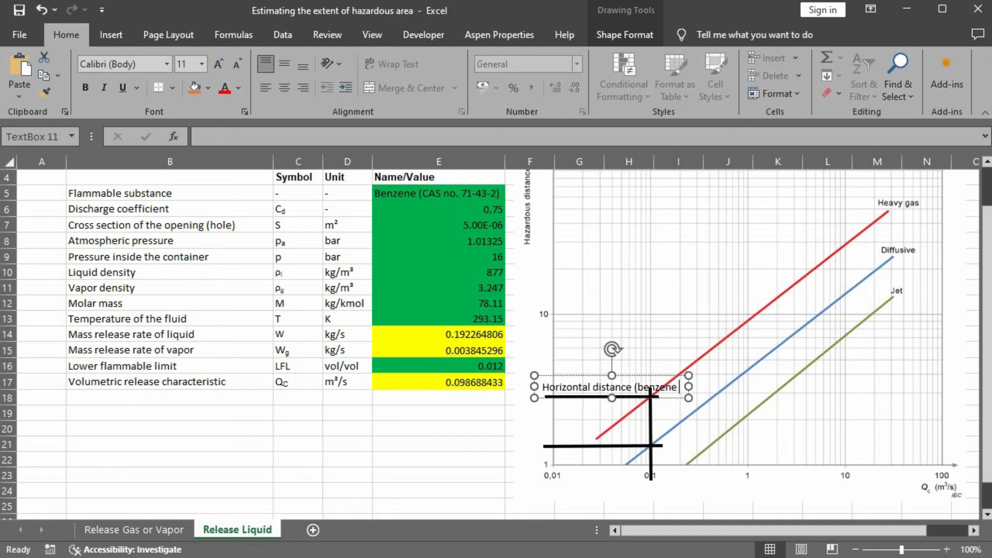
text( is hi)
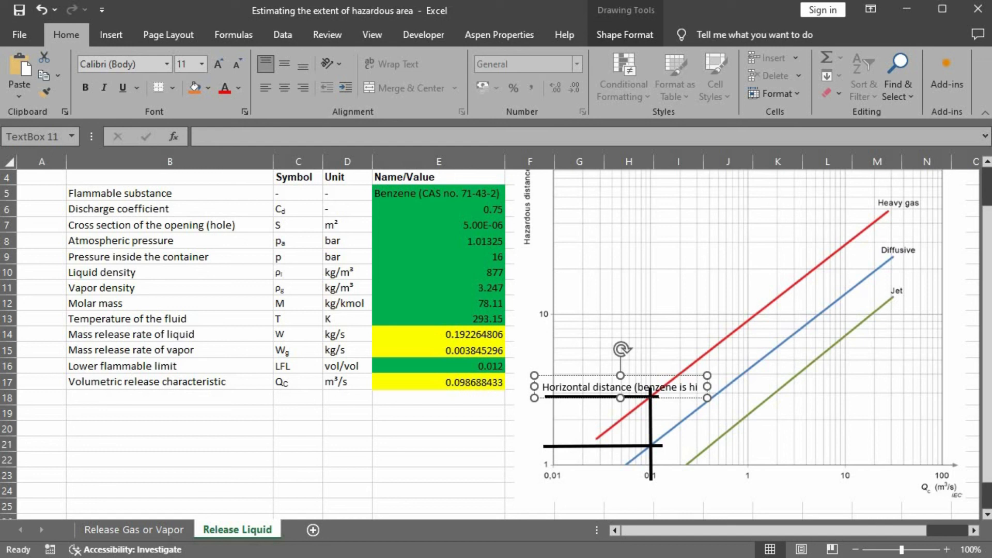
key(BackSpace)
text(eav)
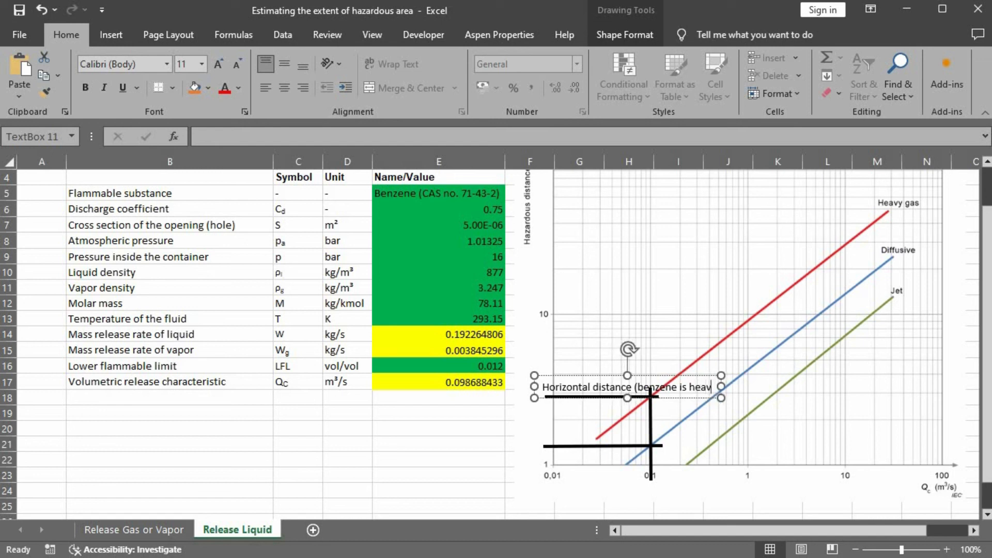
text(ier then)
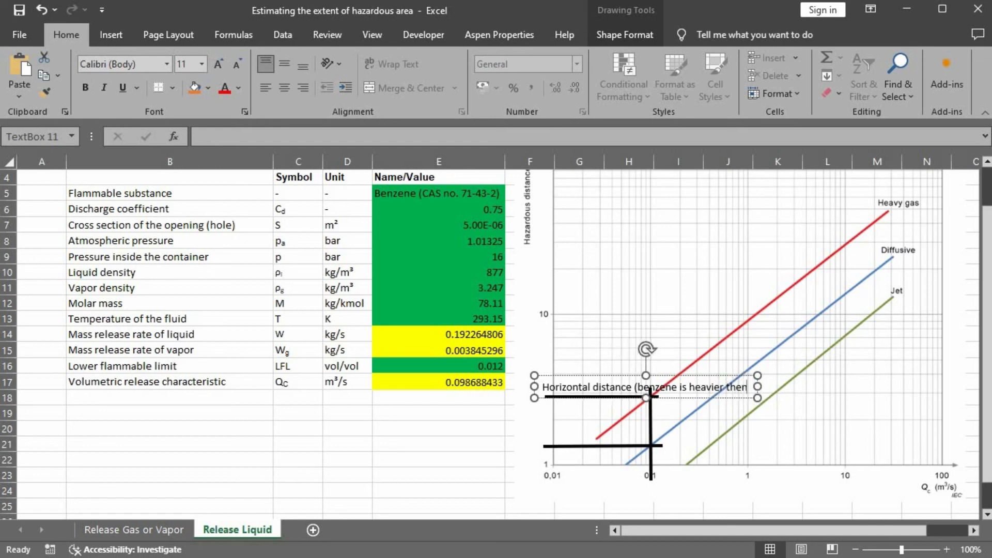
text( air)
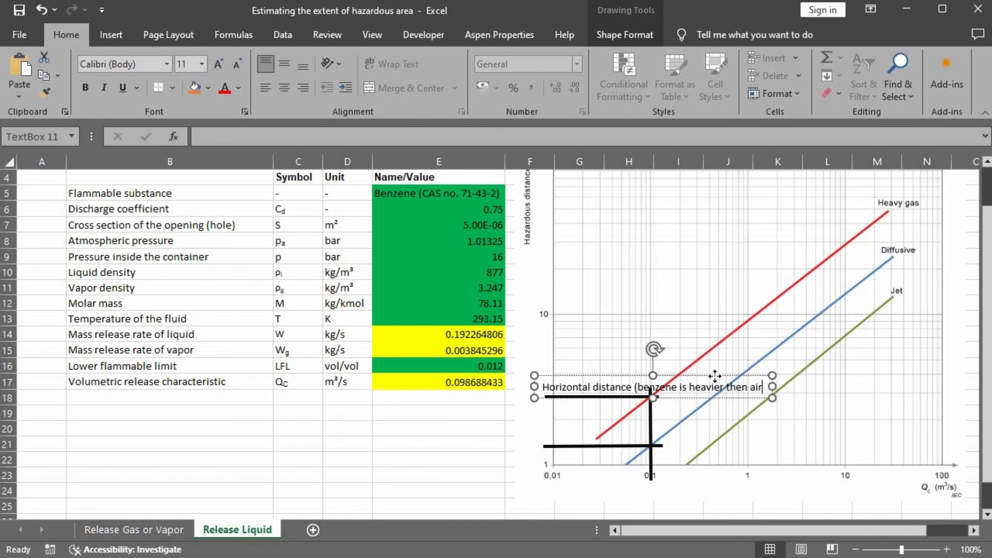
drag(715, 376, 700, 371)
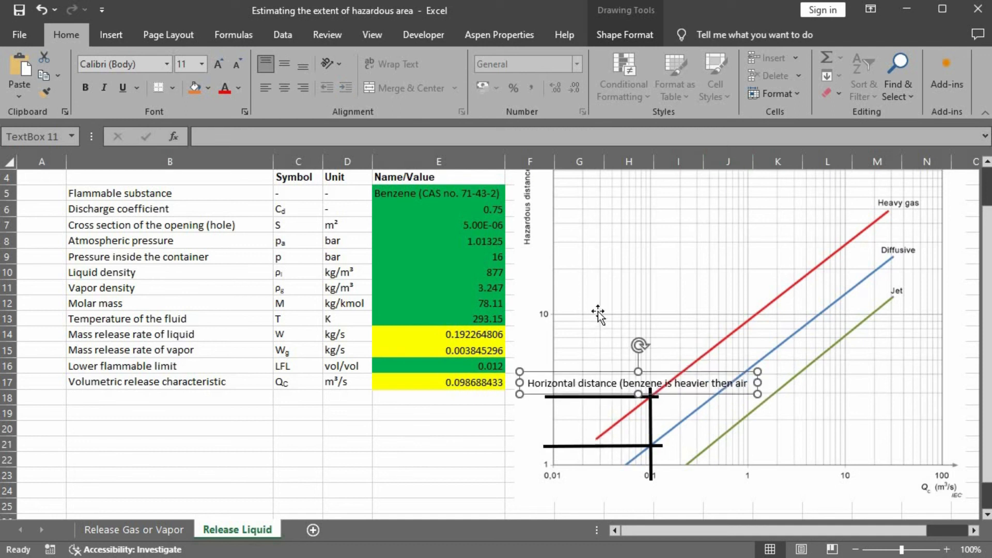
click(531, 429)
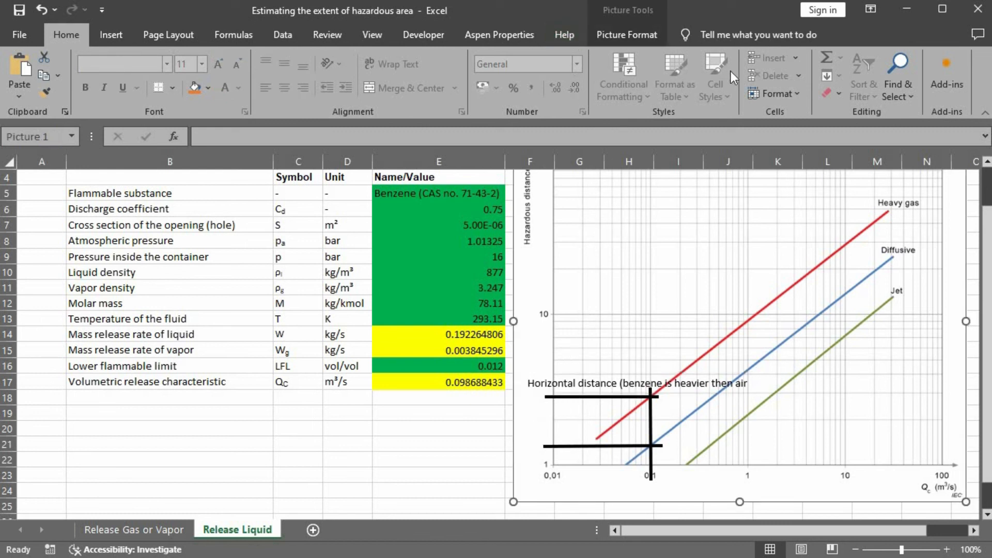
click(719, 384)
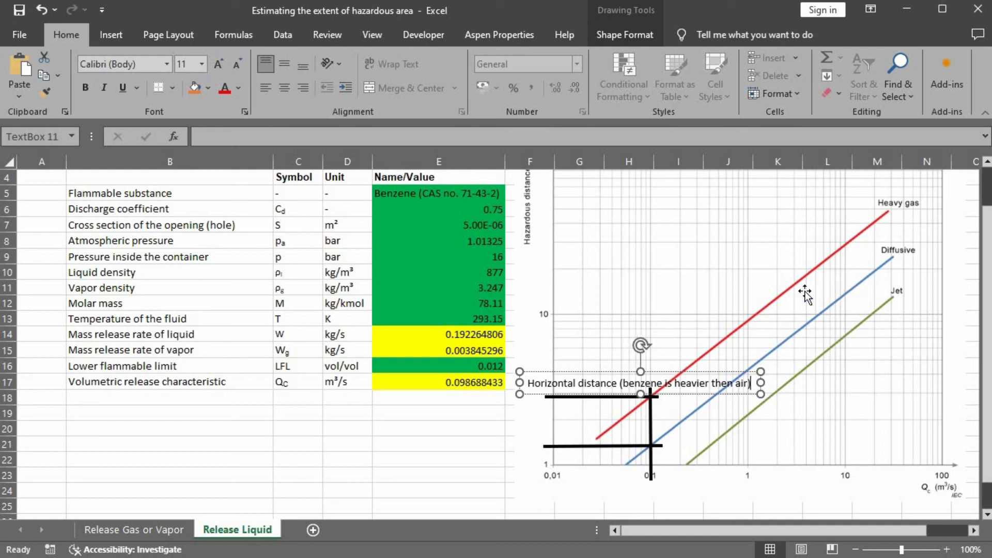
click(532, 429)
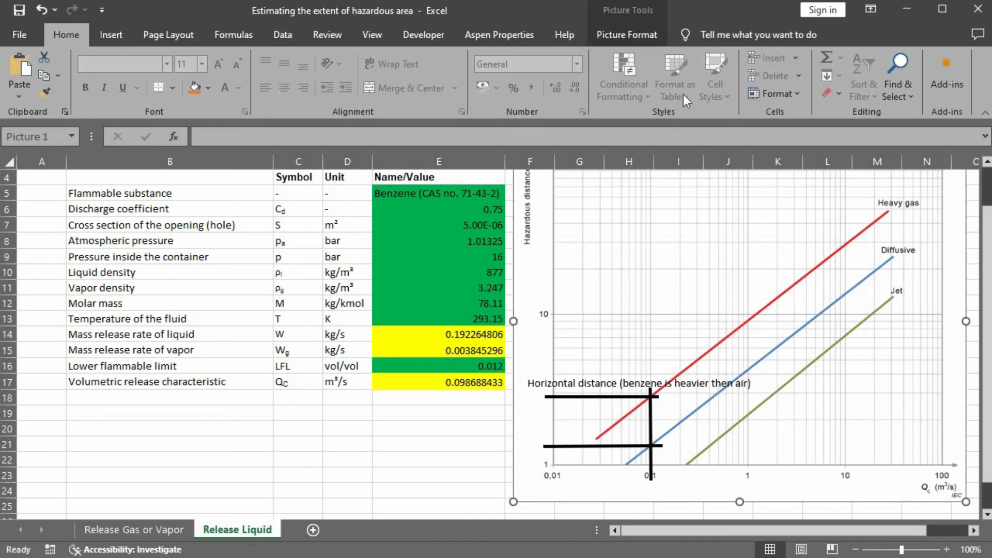
Add a text box reading "Vertical distance" and place it just above the lower horizontal line on the chart.
click(113, 33)
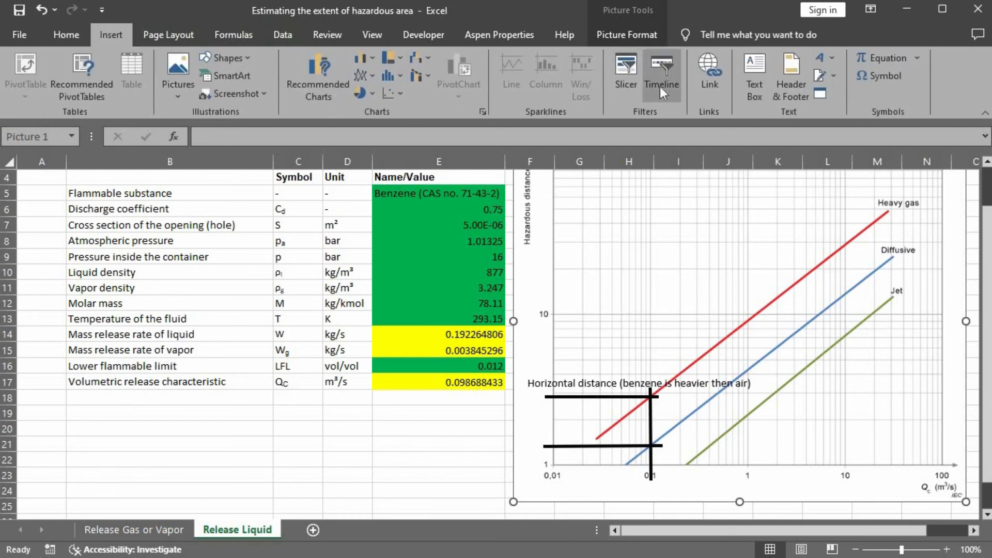
click(744, 80)
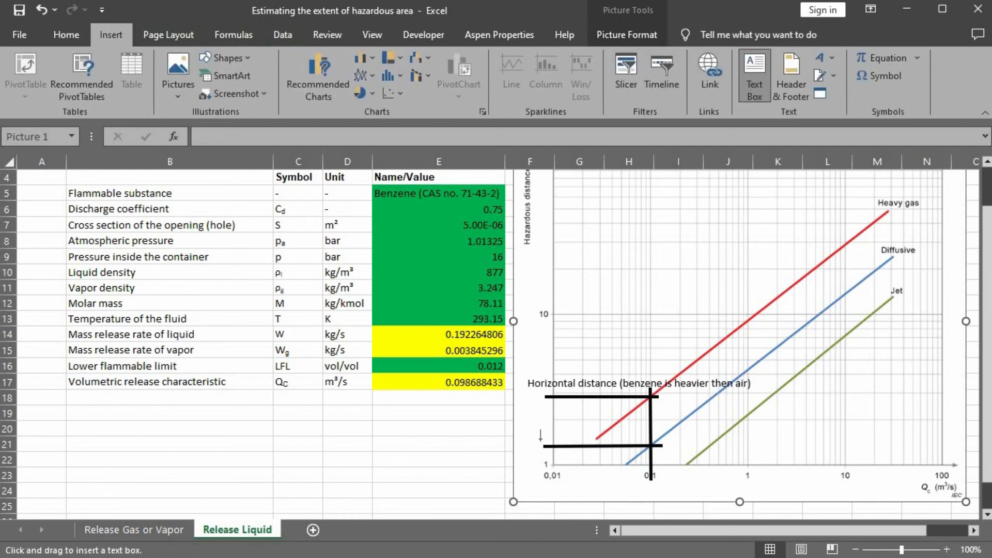
click(539, 435)
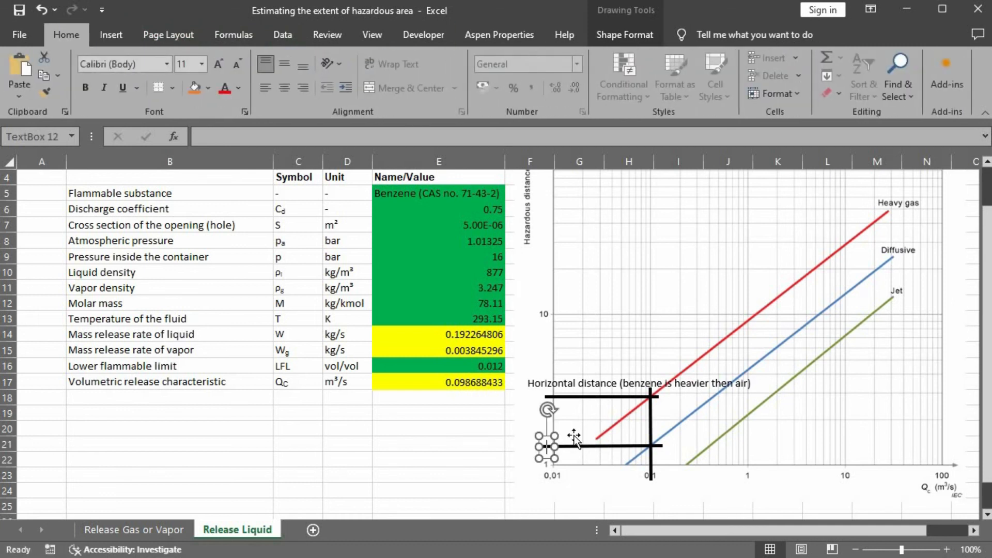
text(Ver)
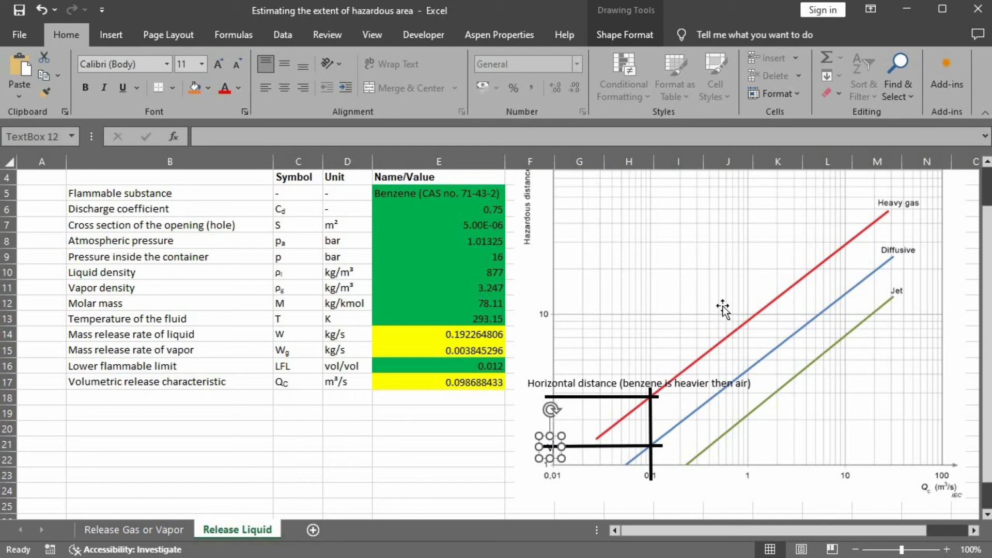
text(tical)
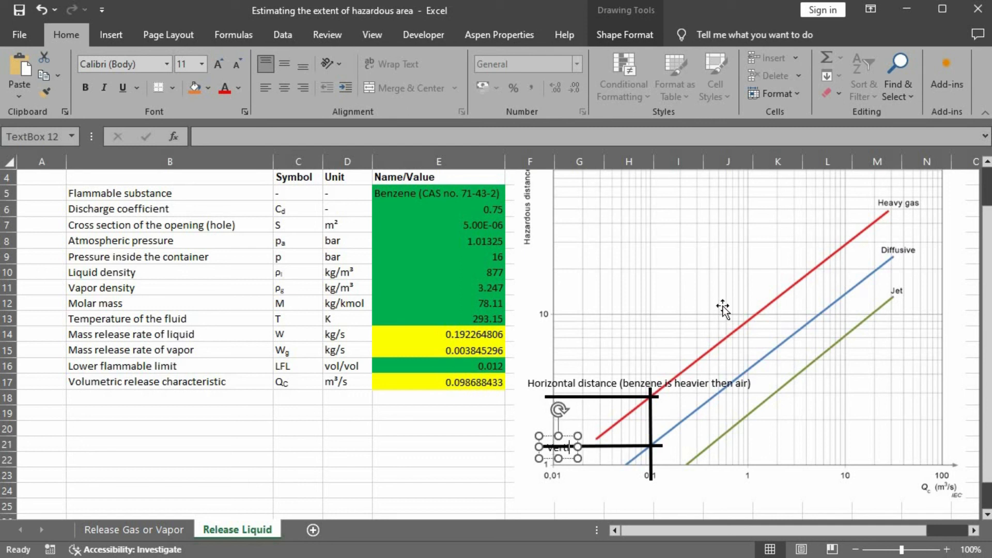
text( distance)
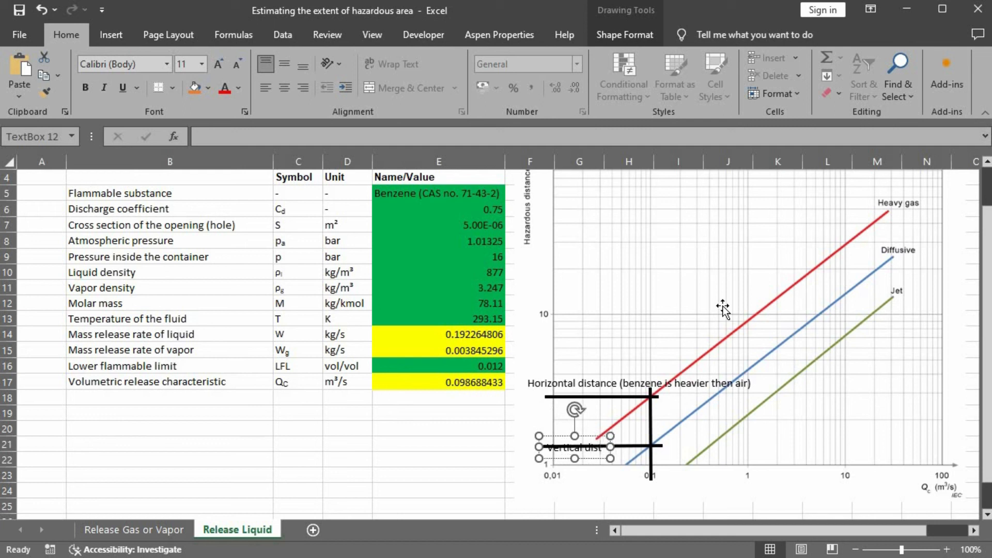
drag(603, 432, 566, 425)
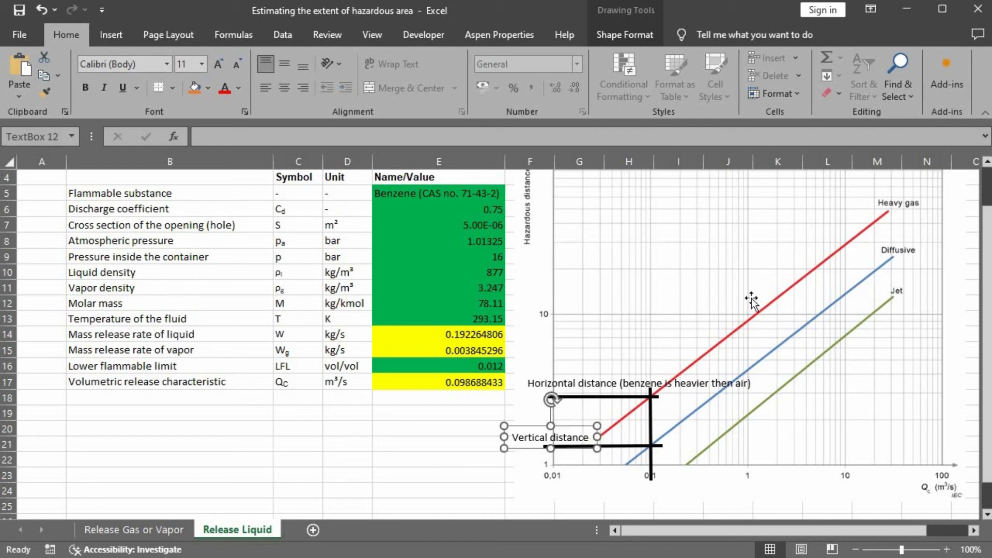
click(297, 444)
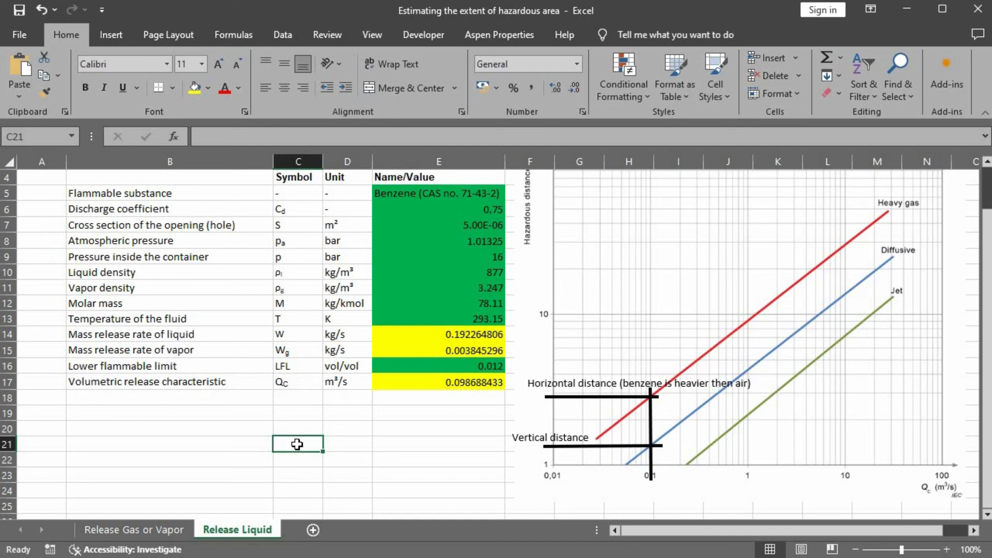